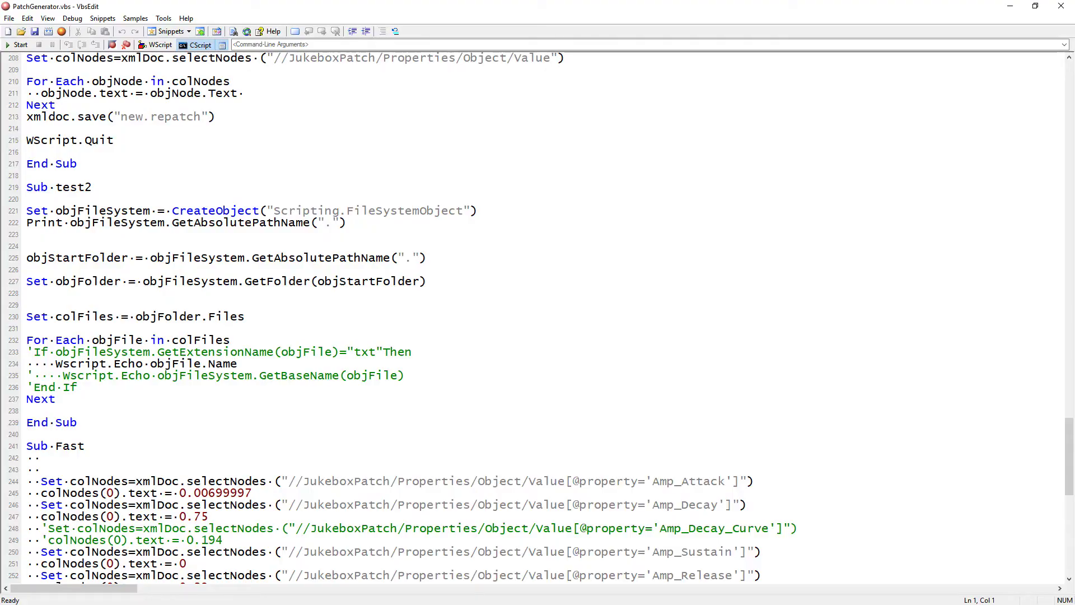
- Review the patch-randomising loop and the Fast and Slow envelope subroutines in PatchGenerator.vbs, and close the script editor
scroll(463, 271, "down", 20)
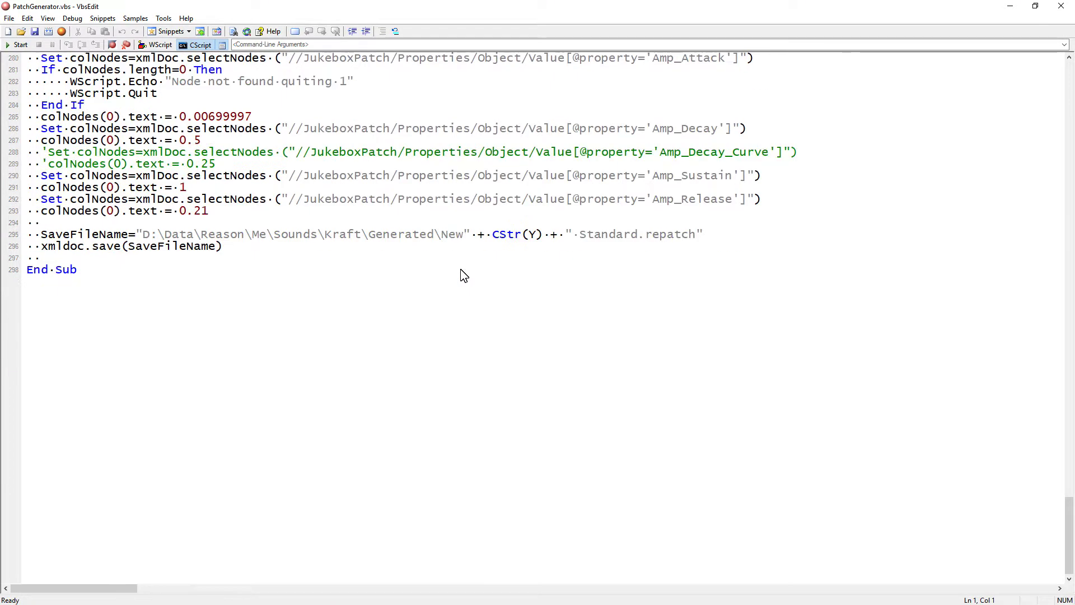
scroll(463, 275, "up", 18)
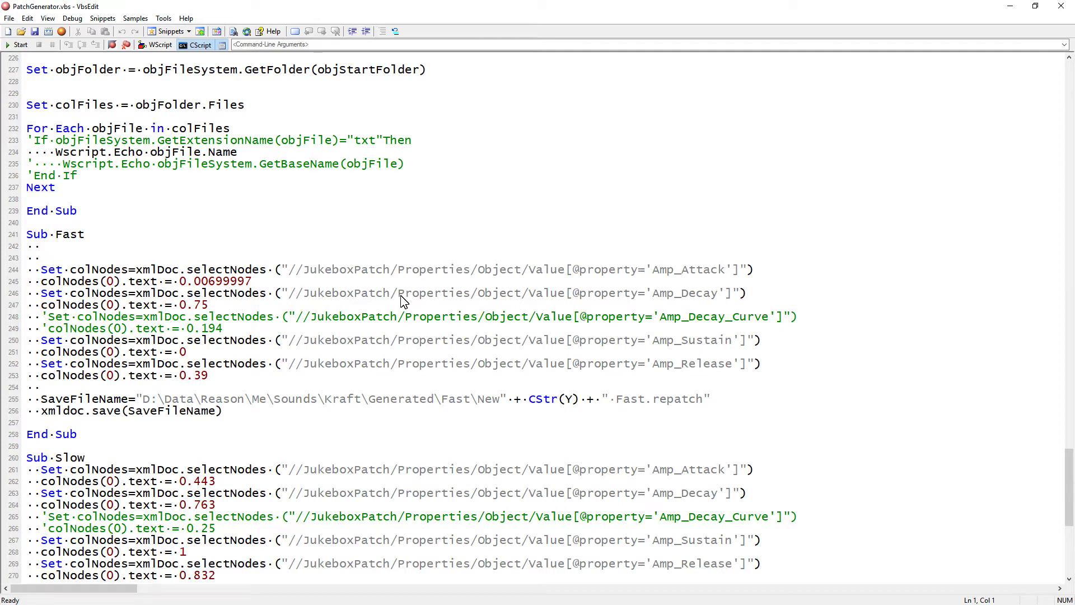
scroll(402, 301, "up", 12)
scroll(401, 298, "up", 20)
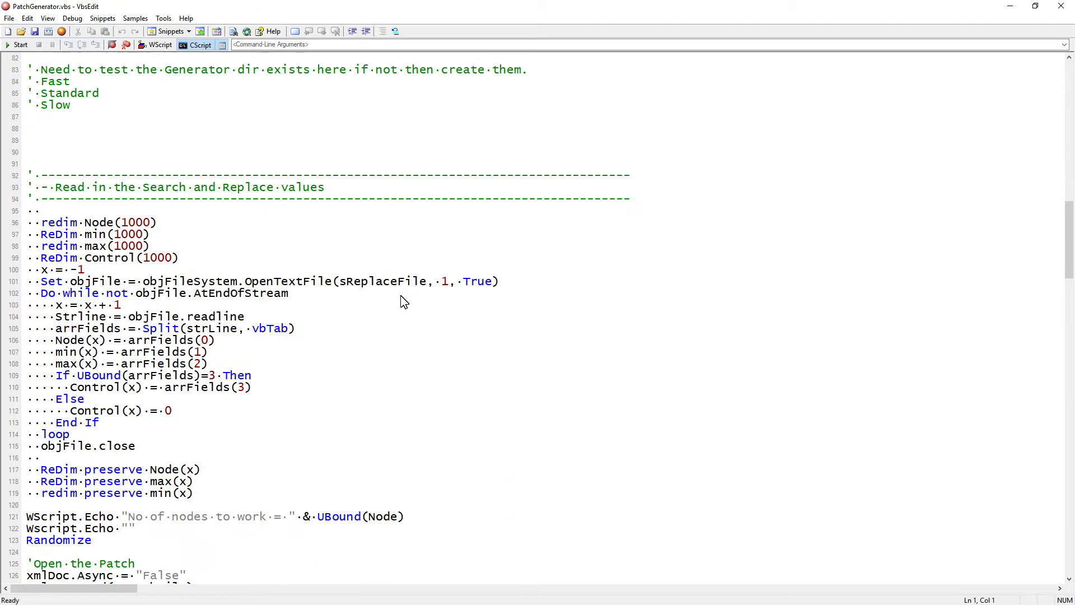
scroll(405, 301, "down", 20)
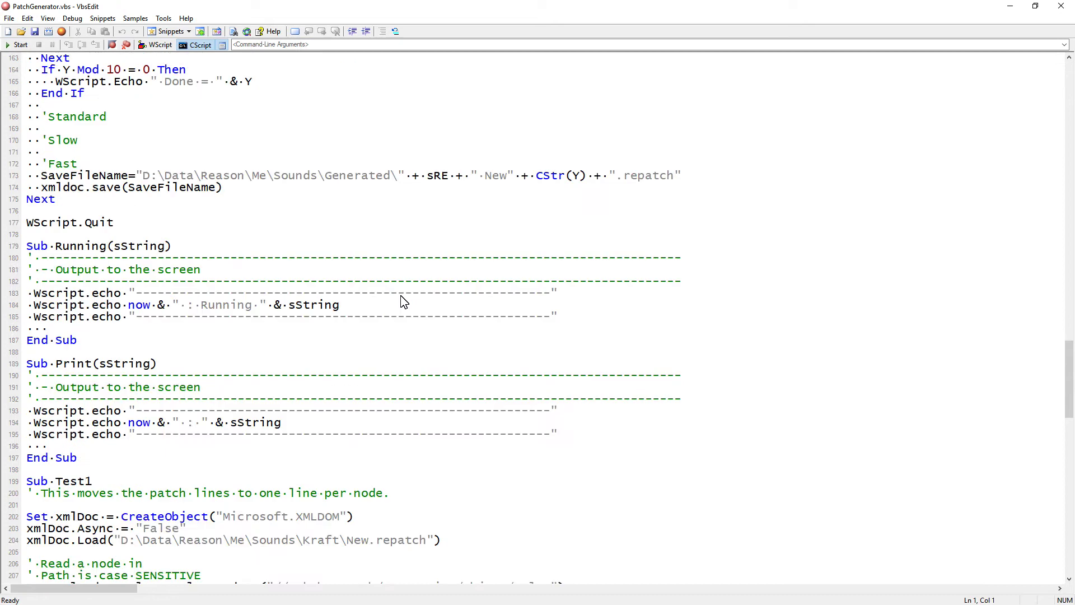
scroll(404, 302, "up", 20)
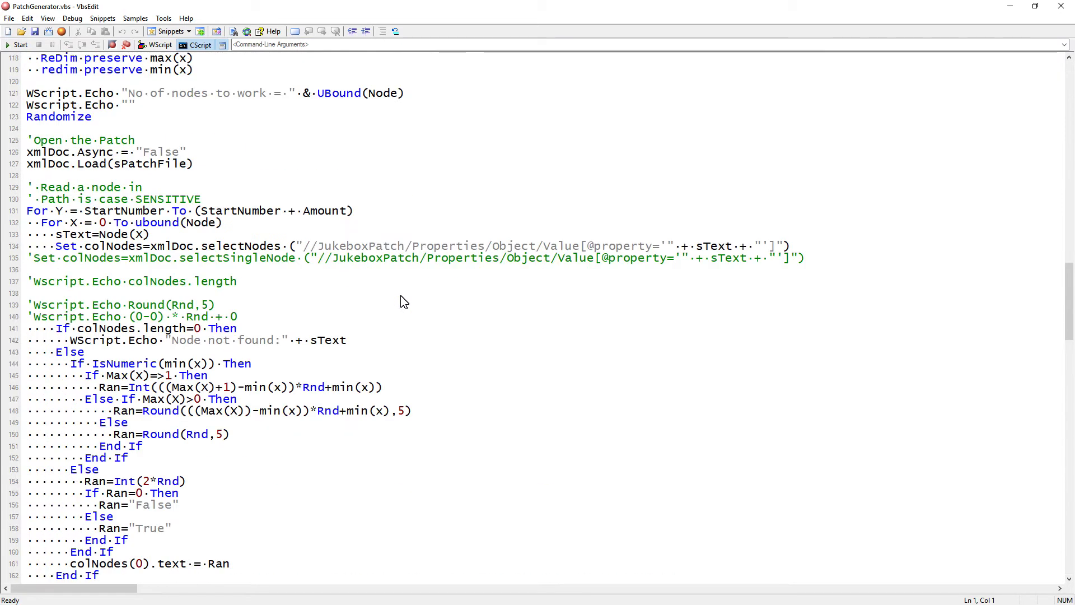
scroll(405, 301, "down", 5)
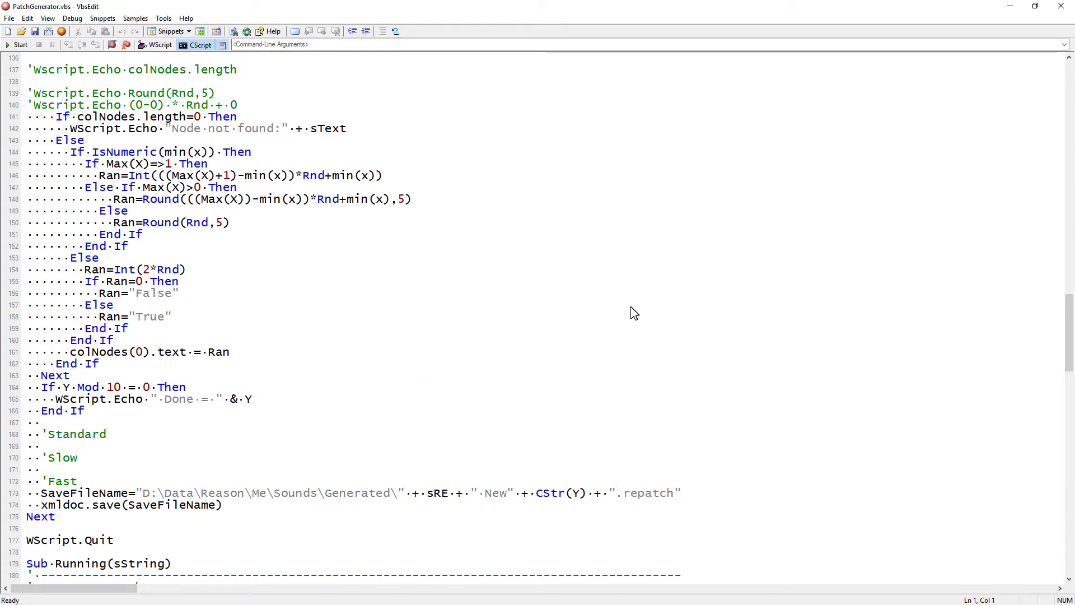
left_click(1061, 6)
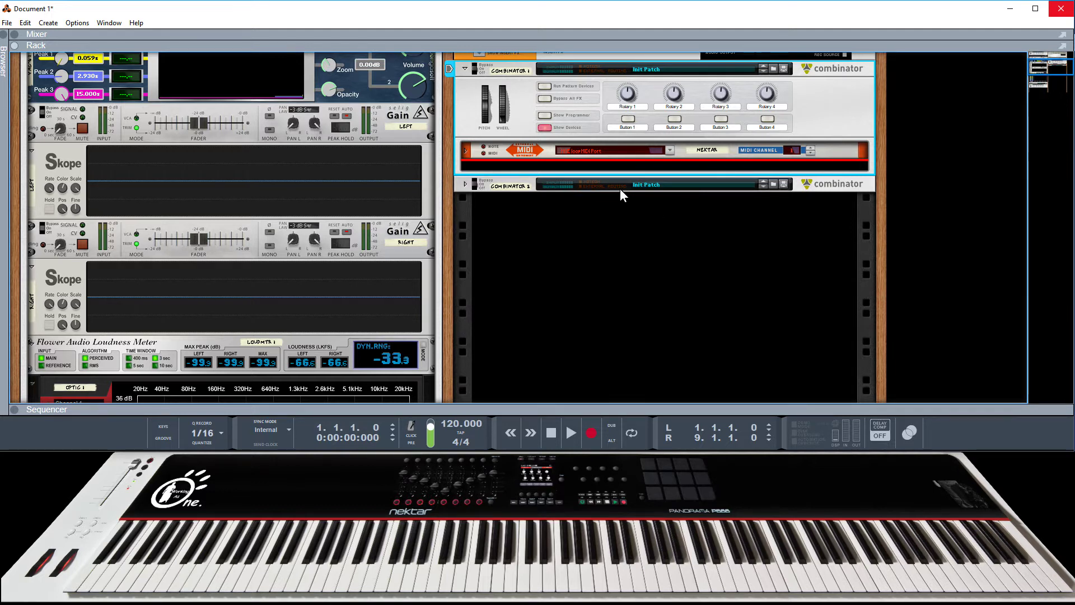
- Add a DNA Labs Hydronexius Workstation ROM instrument inside Combinator 1, after the Nektar External MIDI Instrument
left_click(524, 108)
left_click(531, 148)
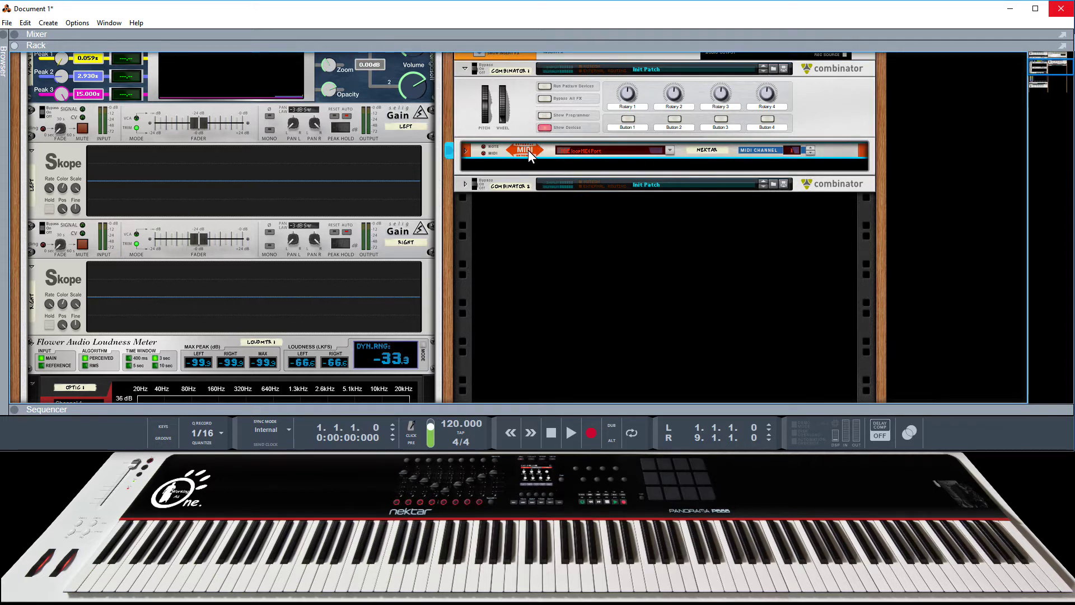
left_click(523, 112)
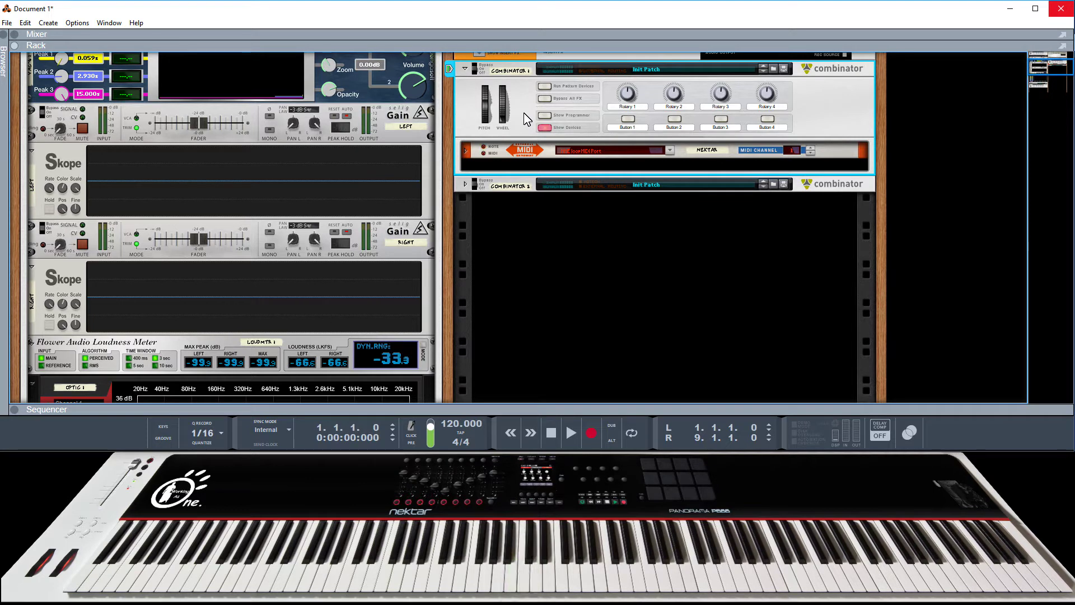
left_click(567, 163)
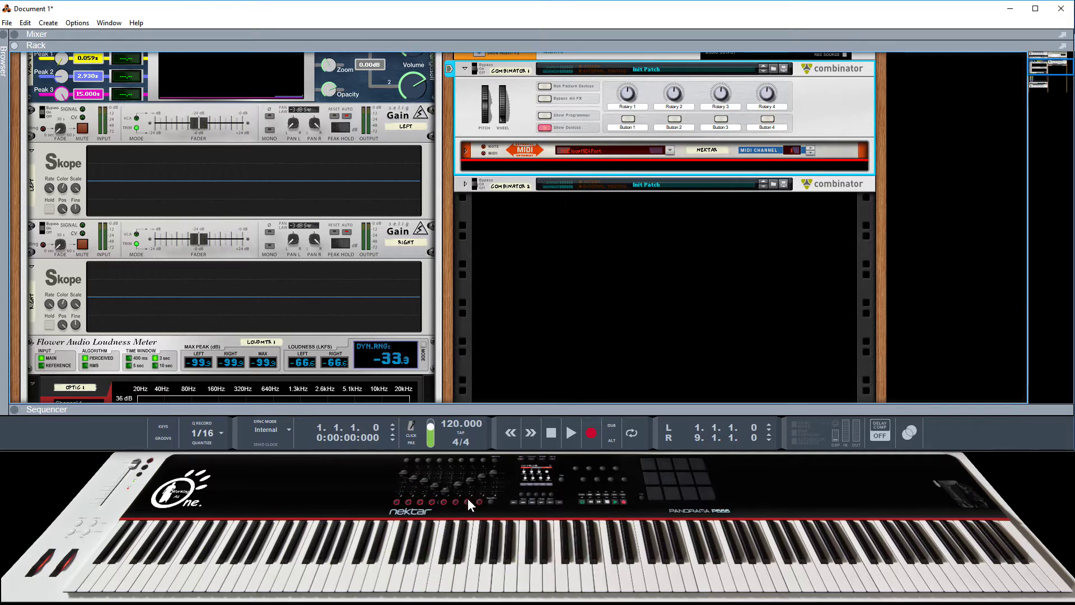
right_click(569, 166)
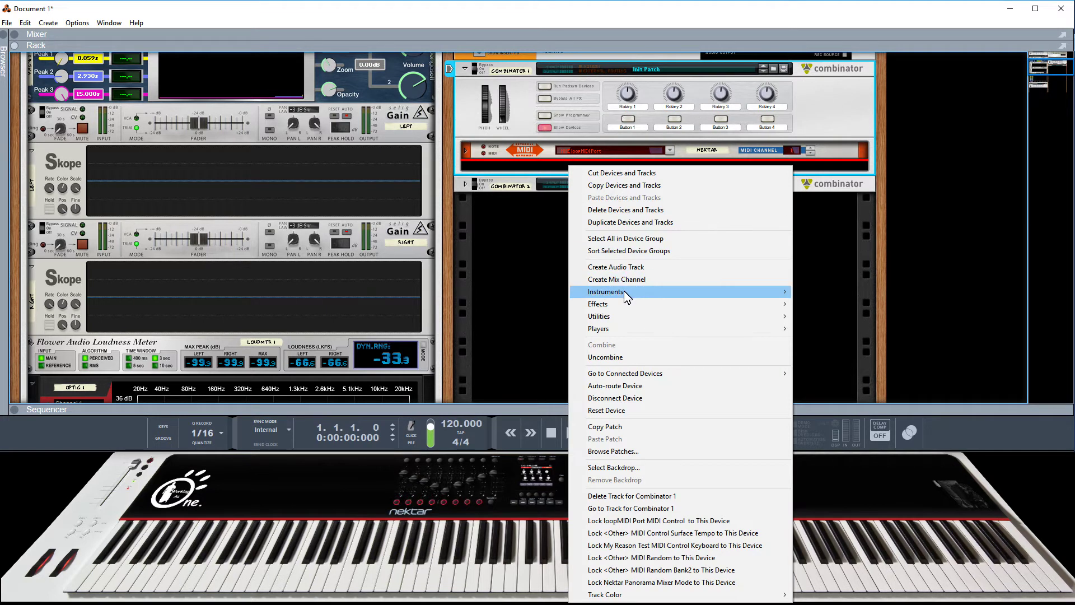
mouse_move(624, 290)
mouse_move(489, 217)
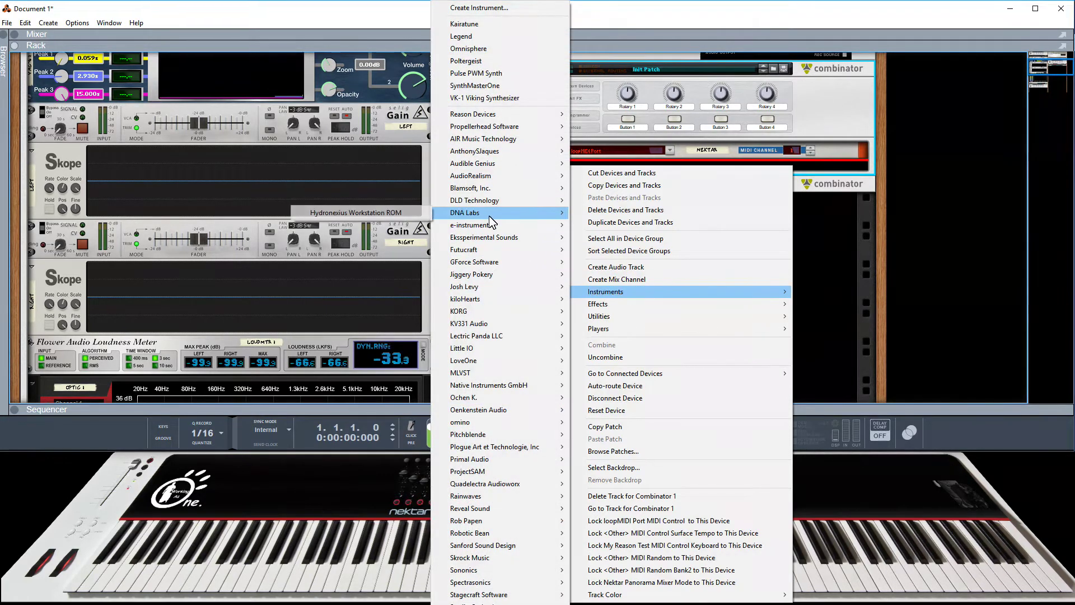
left_click(394, 214)
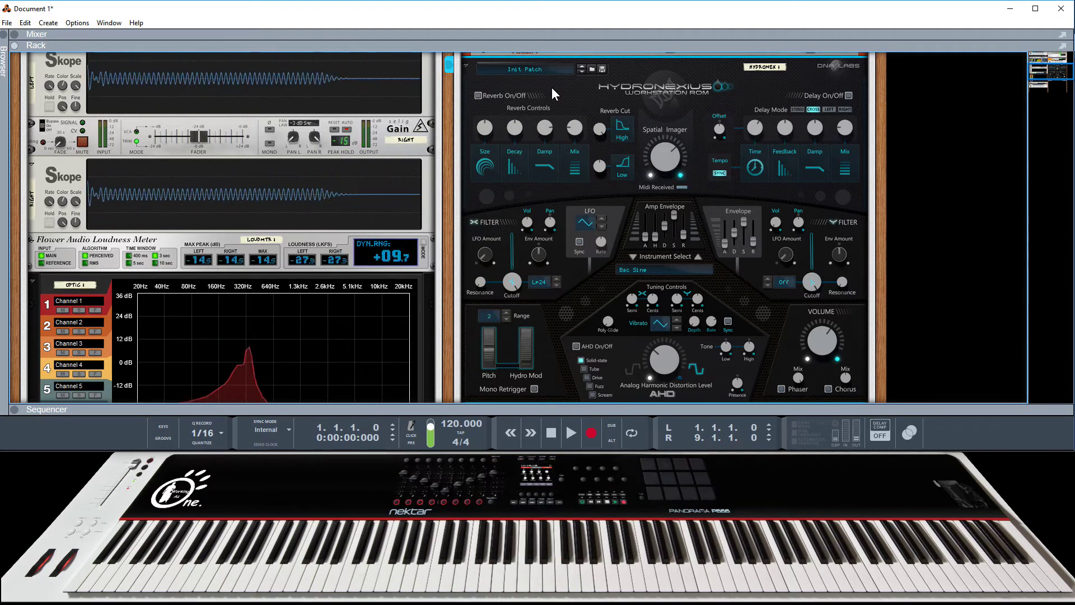
- Lock the <Other> MIDI Random control surface to the Hydronexius device and randomise its parameters
right_click(552, 86)
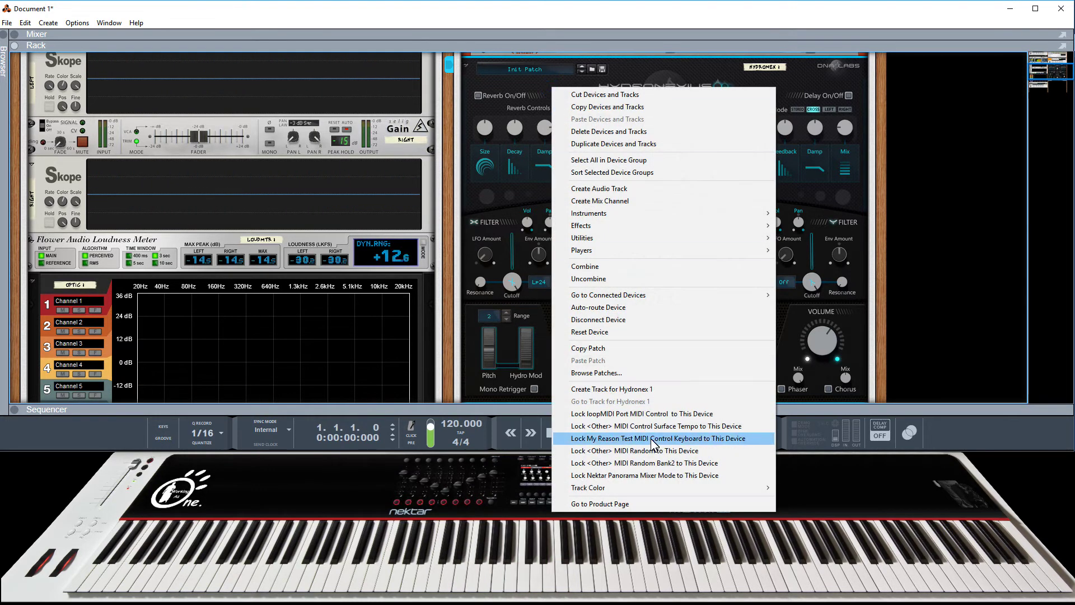
left_click(603, 463)
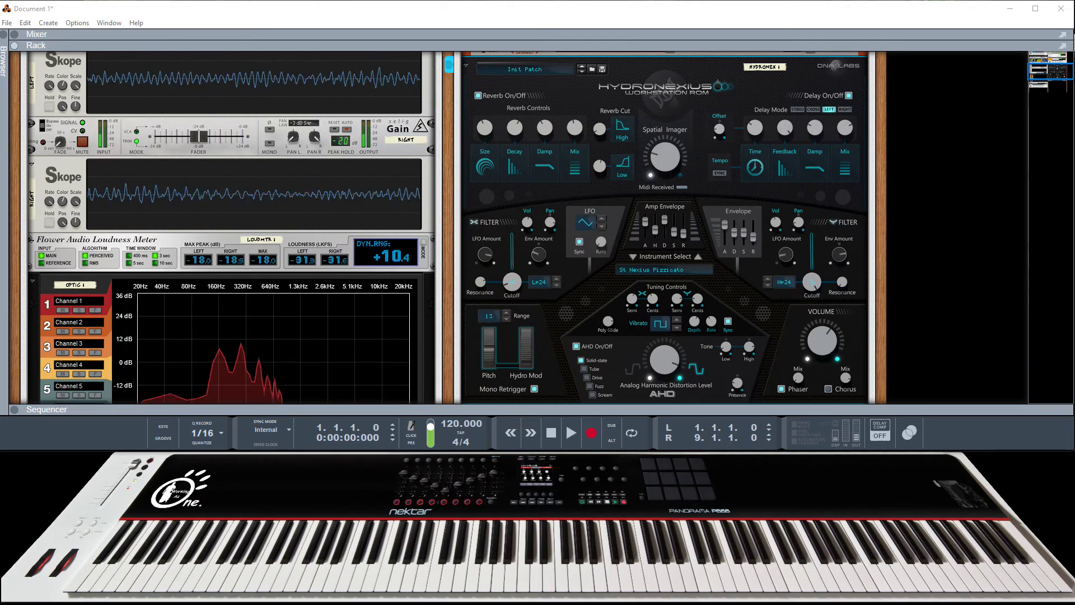
key("ctrl+r")
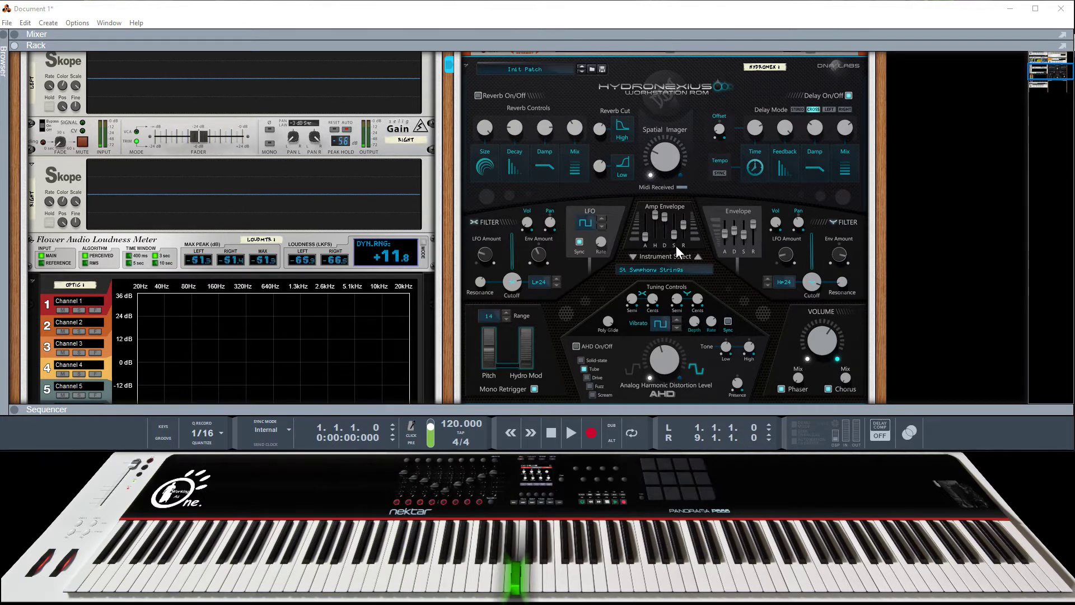
- Fine-tune the Hydronexius sound by raising the amp envelope sustain and adjusting both filter cutoffs and the delay feedback
mouse_move(675, 237)
left_mouse_down()
mouse_move(678, 215)
mouse_move(676, 226)
left_mouse_up()
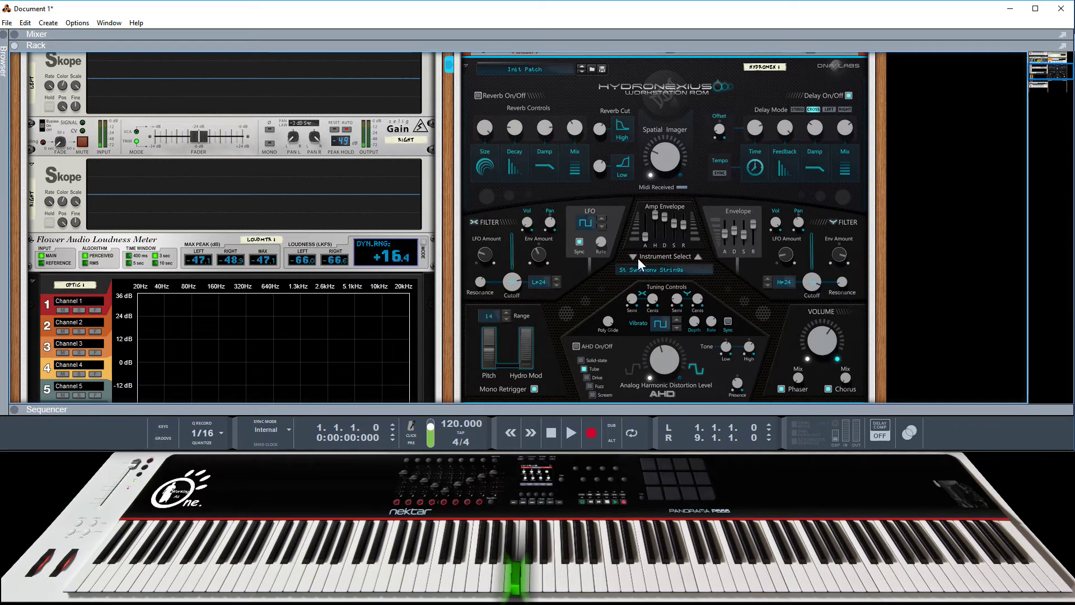
left_click_drag(514, 284, 527, 345)
left_click_drag(811, 281, 819, 342)
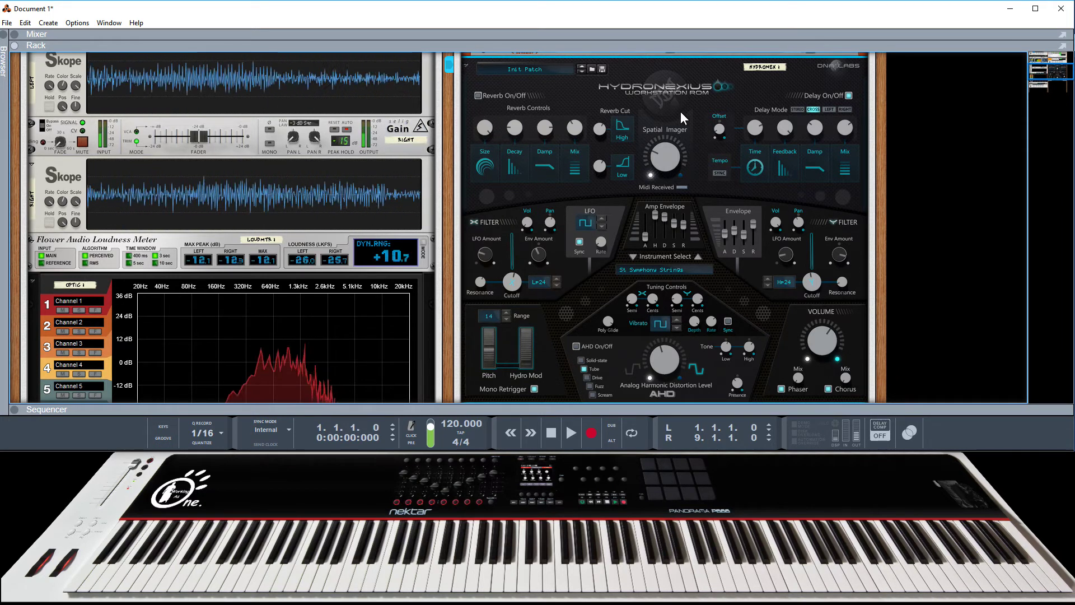
left_click(849, 95)
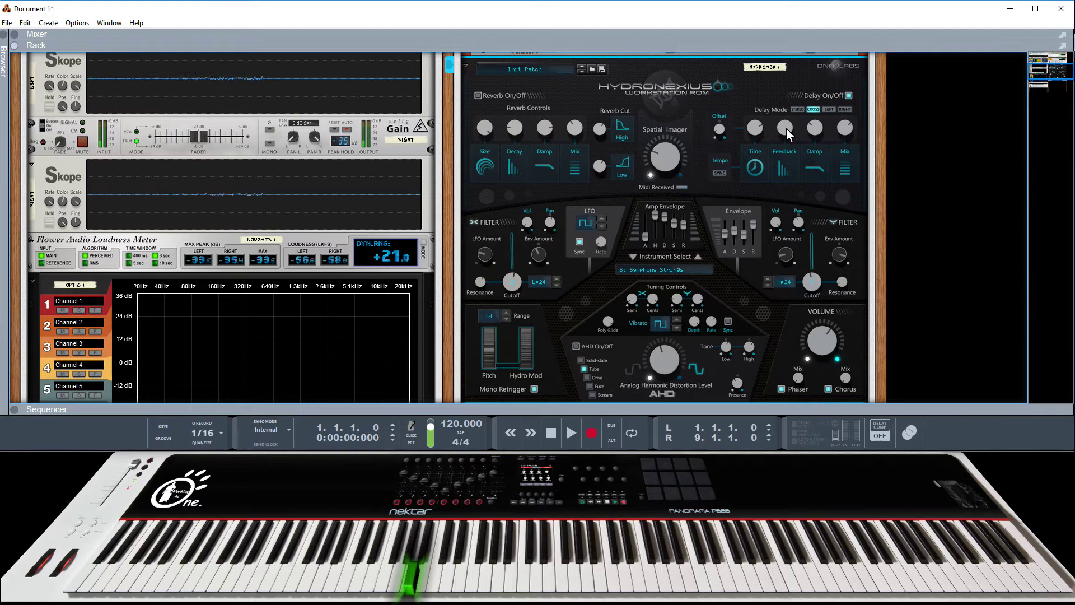
left_click_drag(787, 149, 795, 179)
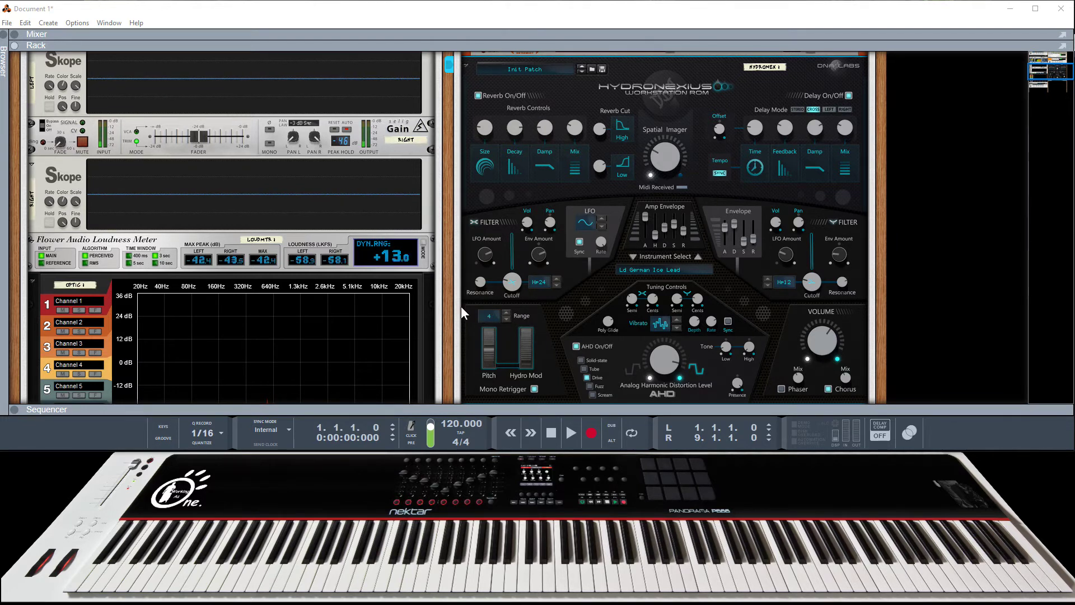
- Show the devices in the My Random Combinator and examine its repeated Pulsar, Thor and External MIDI Instrument groups
scroll(450, 311, "down", 5)
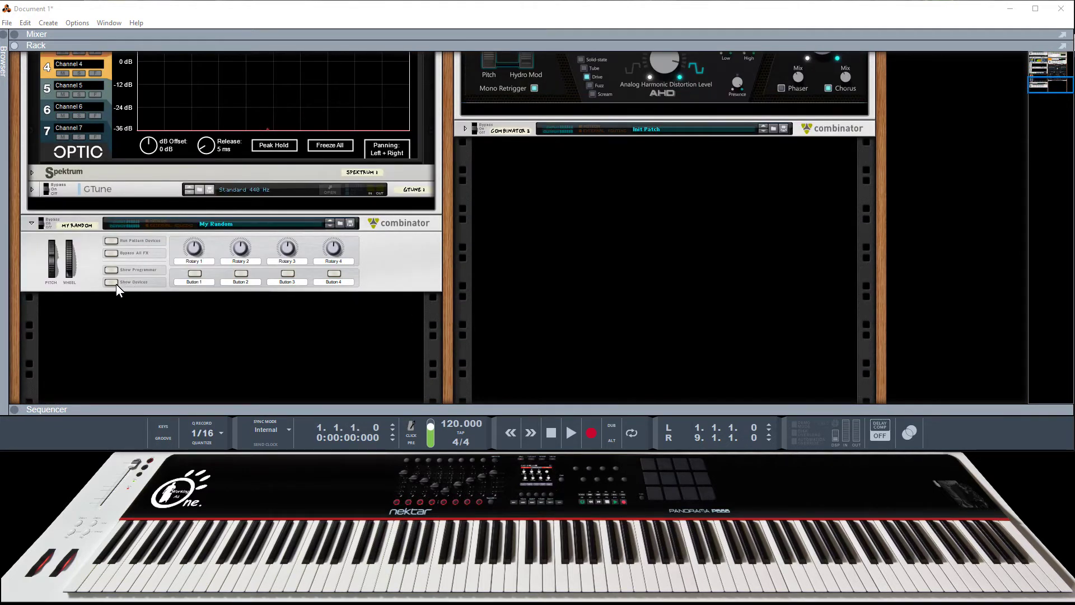
left_click(116, 284)
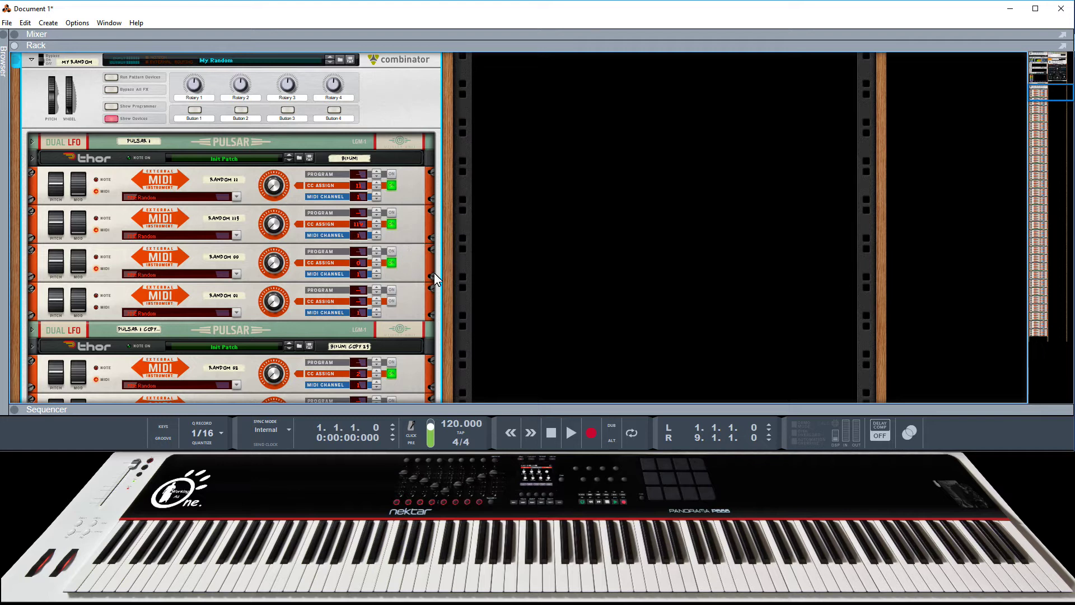
scroll(420, 257, "down", 7)
scroll(420, 256, "down", 15)
scroll(420, 257, "down", 15)
scroll(420, 256, "down", 13)
scroll(420, 257, "down", 14)
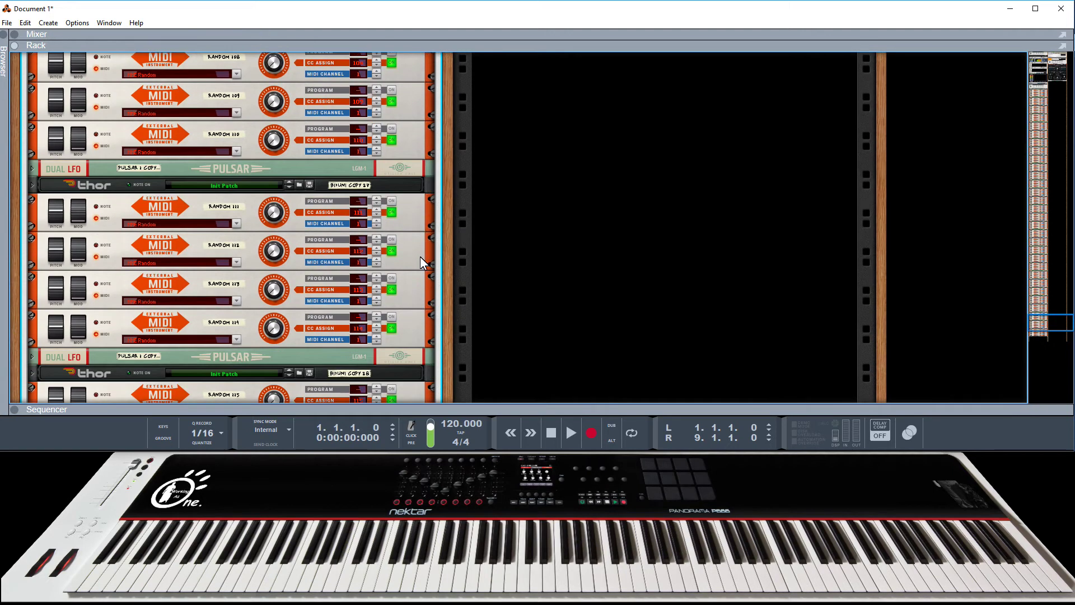
scroll(420, 256, "up", 5)
scroll(421, 260, "up", 12)
scroll(421, 260, "up", 10)
scroll(420, 257, "up", 6)
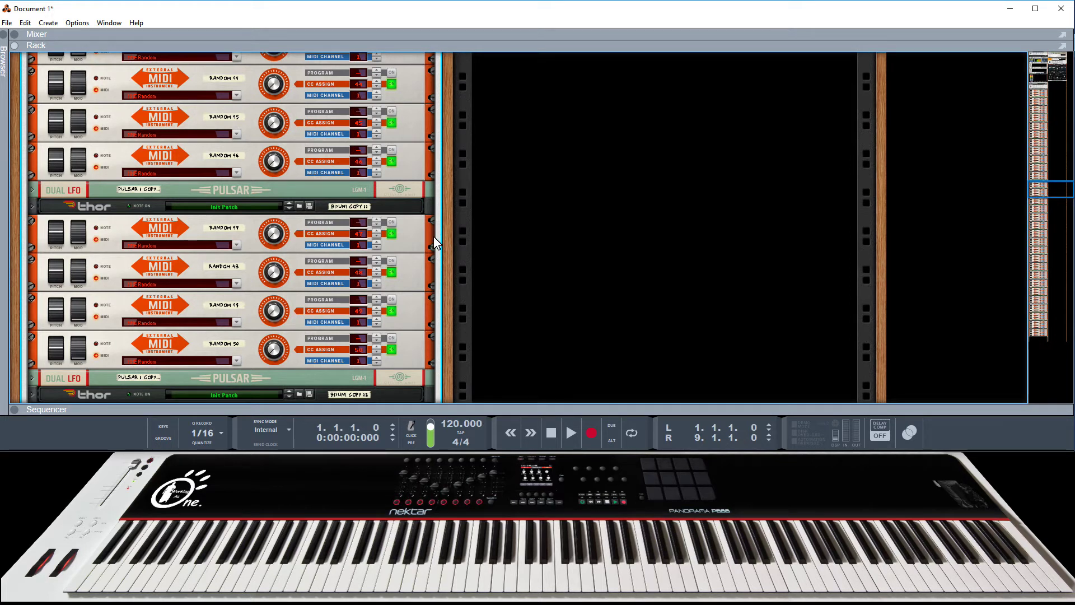
- Unfold the Thor below Random 46 to examine its modulation routing, fold it back and check the rack's rear cabling
left_click(32, 206)
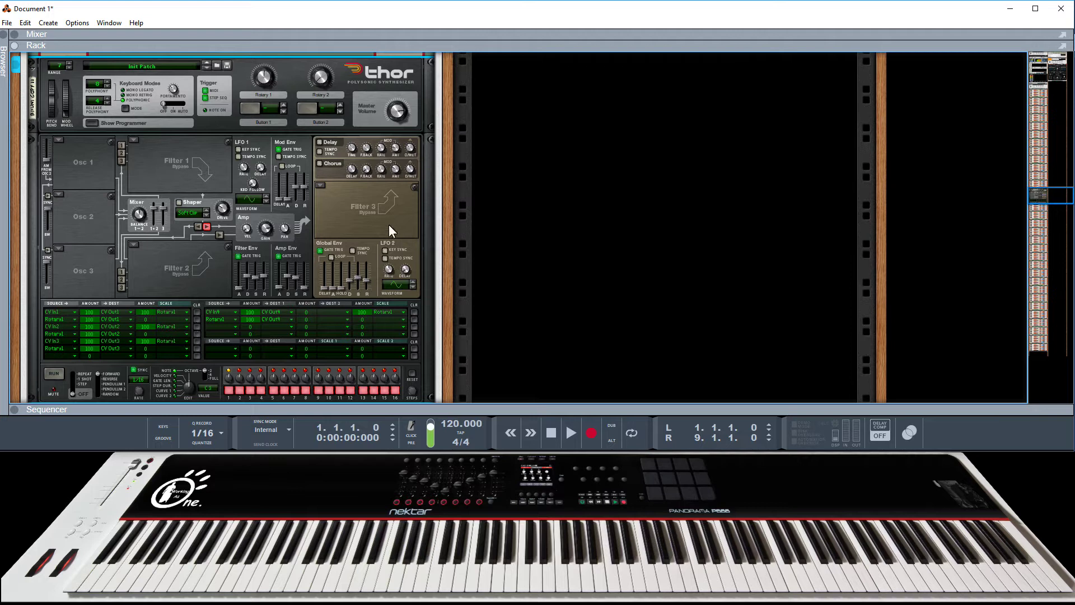
scroll(342, 202, "up", 2)
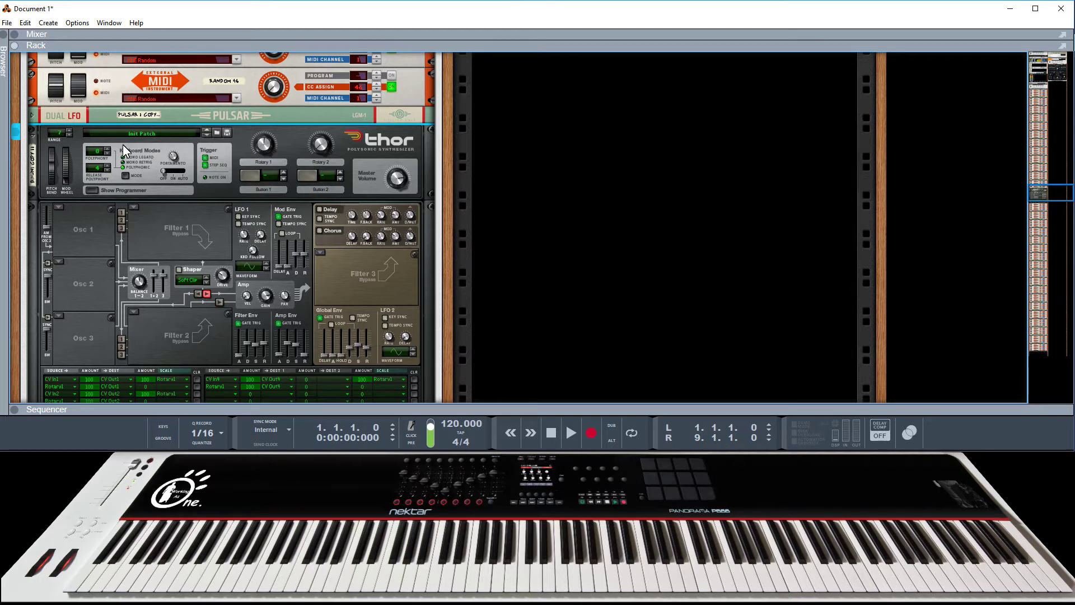
left_click(32, 136)
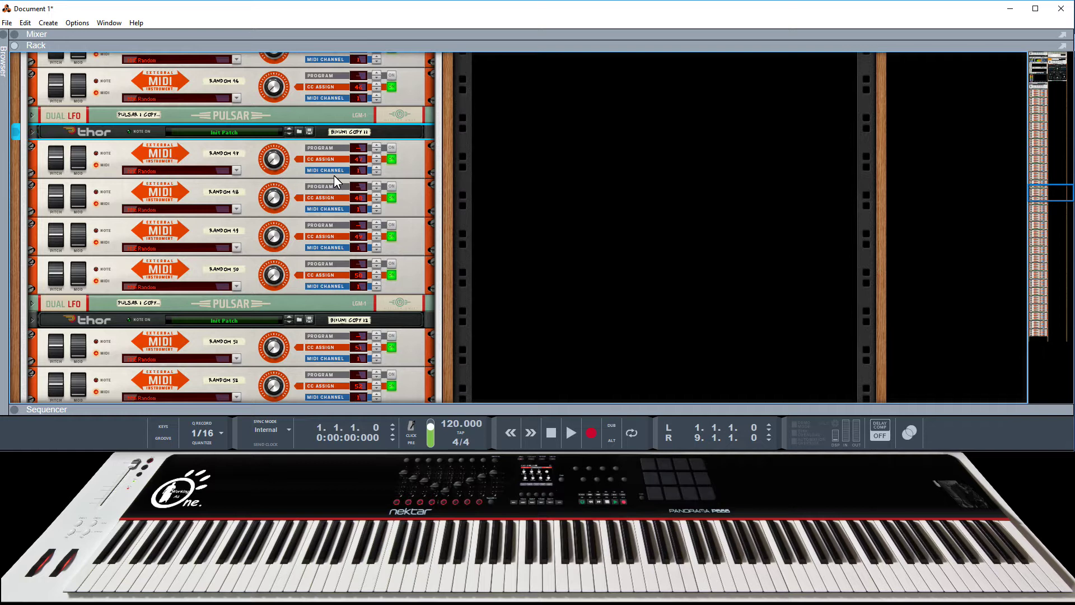
key("Tab")
key("Tab")
- Switch to loopMIDI to inspect the muted Random port, and go back to the Hydronexius device in Reason
left_click_drag(224, 604, 717, 167)
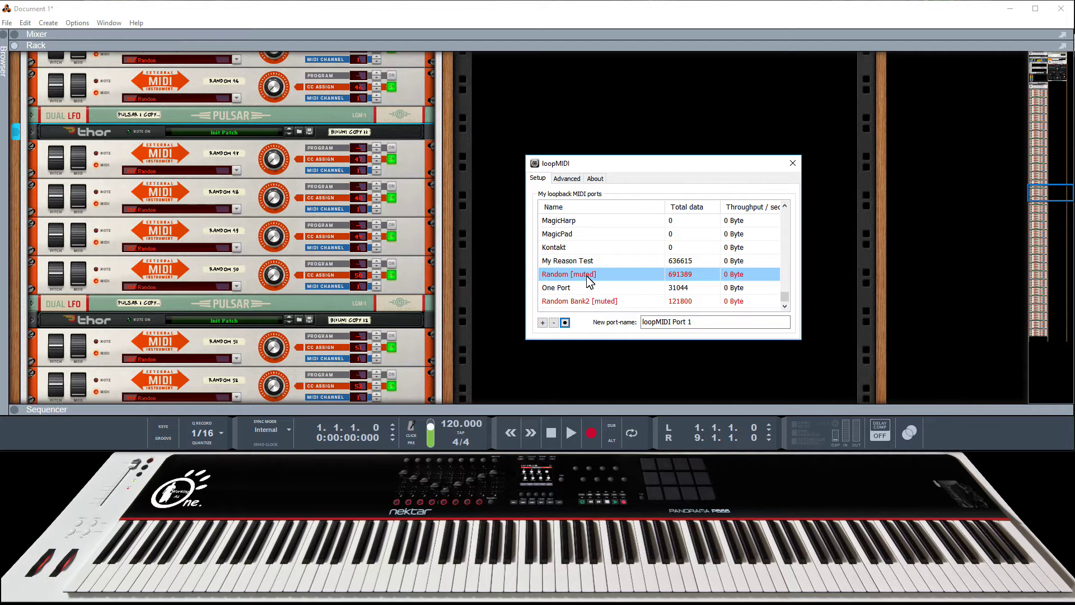
scroll(492, 266, "up", 20)
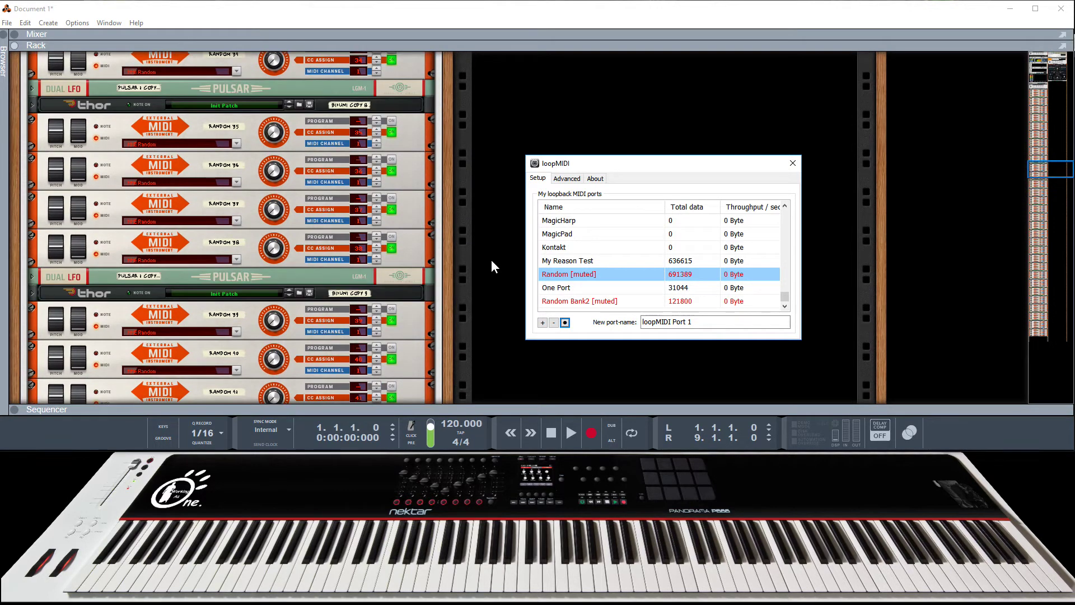
scroll(492, 261, "up", 10)
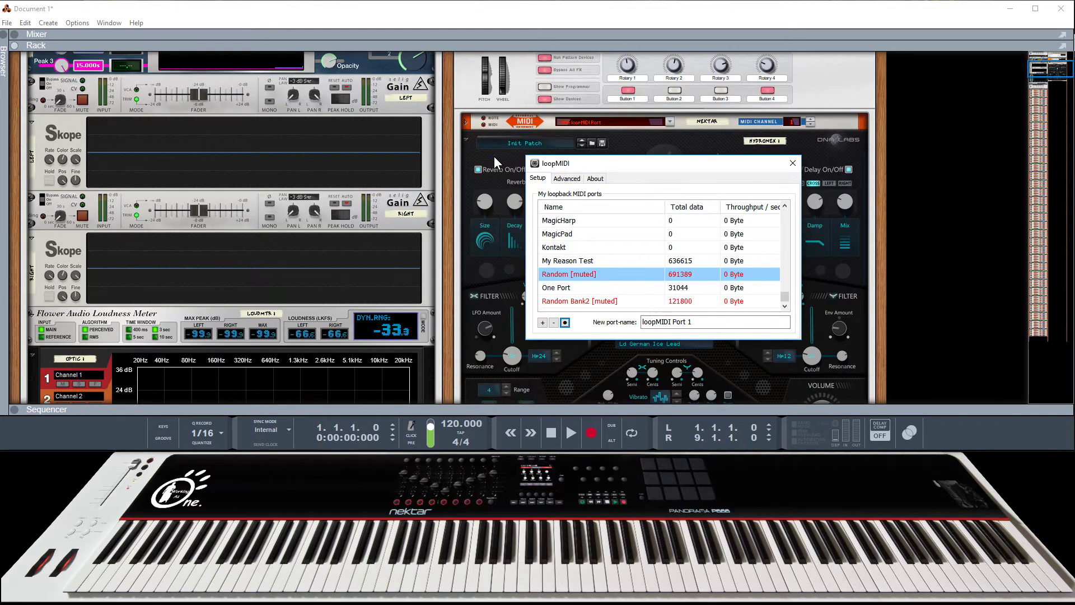
left_click(494, 156)
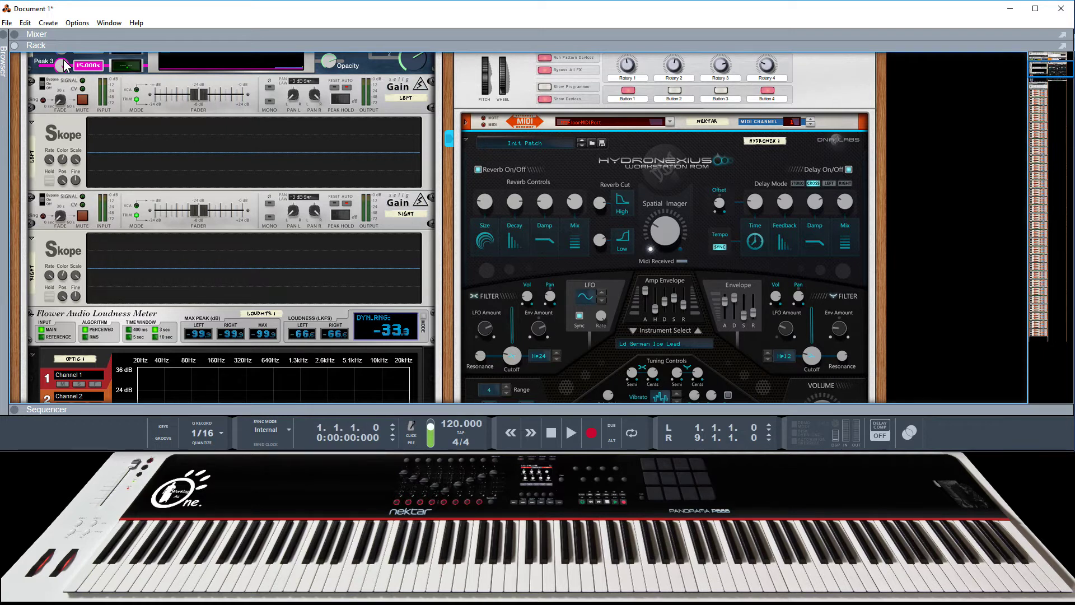
- Open the control surface preferences and select the <Other> MIDI Random surface
left_click(25, 23)
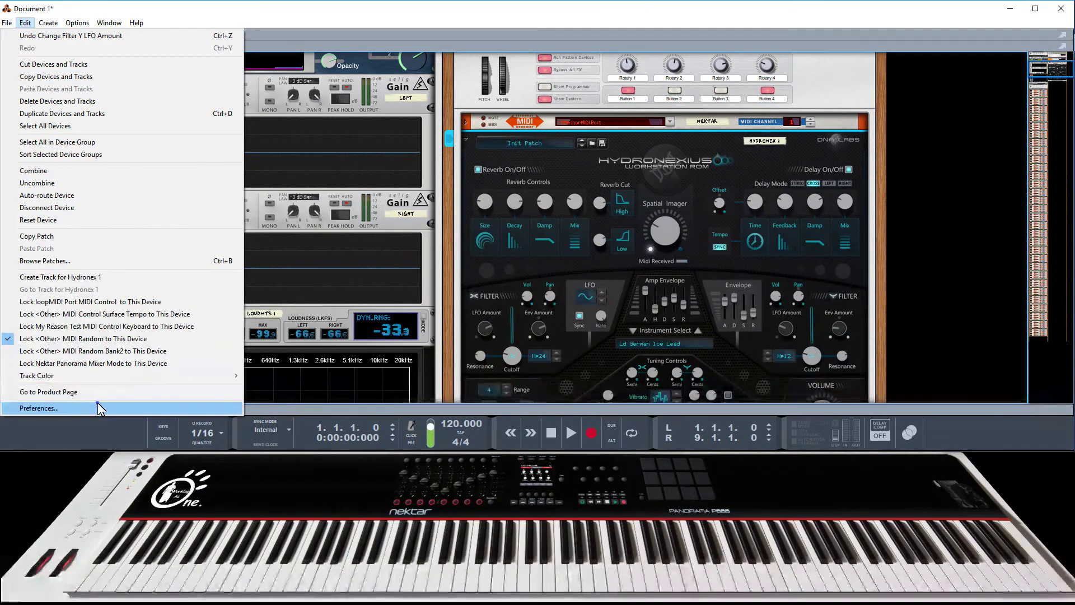
left_click(97, 407)
scroll(561, 165, "down", 2)
scroll(562, 165, "up", 1)
left_click(561, 165)
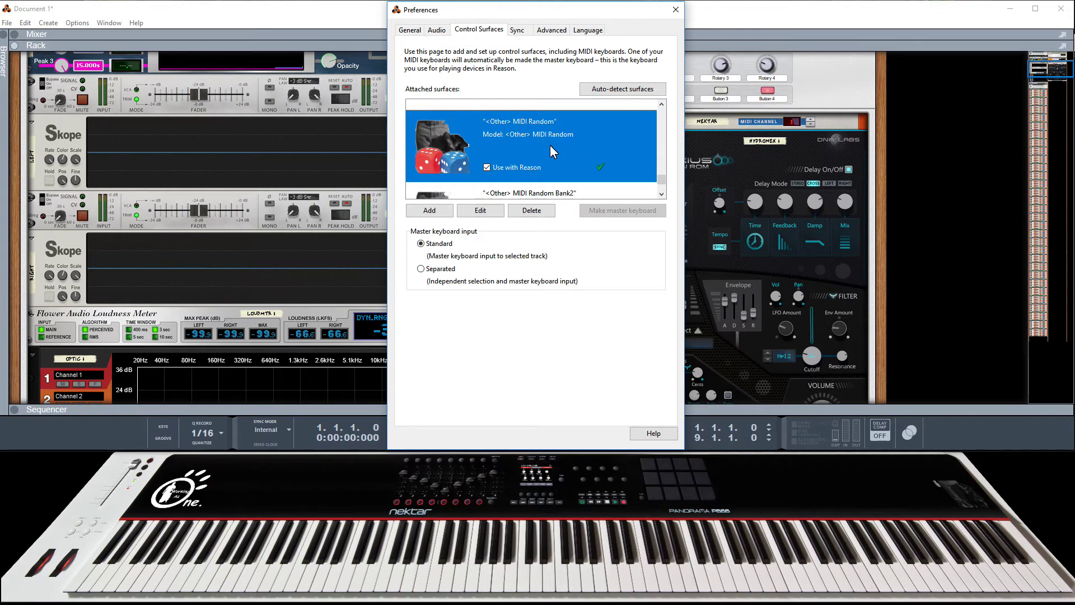
- Start adding an <Other> control surface to see the available MIDI Random models, cancel the addition and close the preferences
left_click(429, 213)
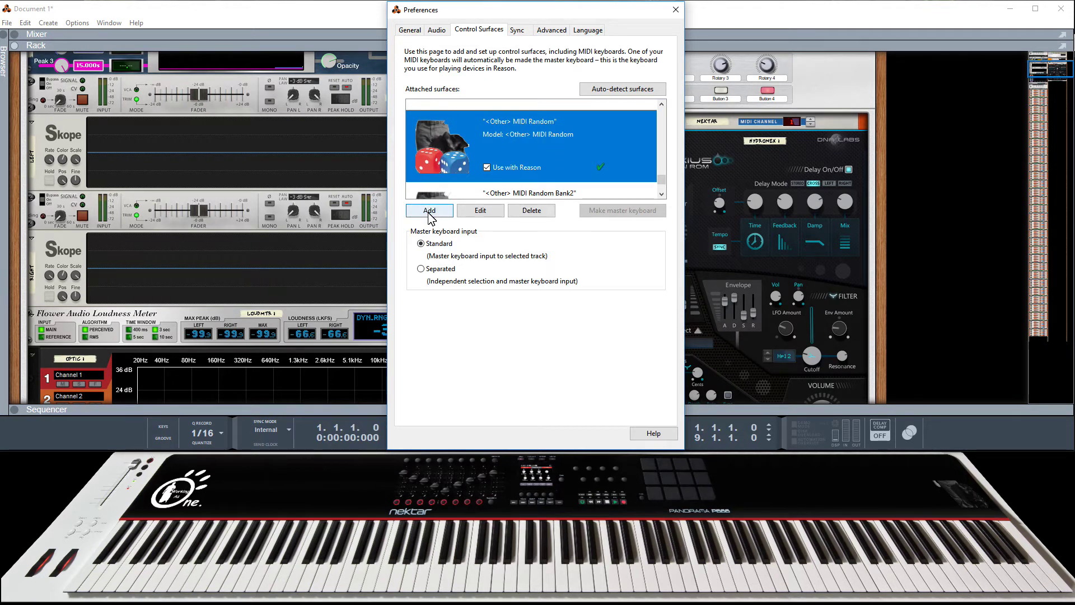
left_click(539, 134)
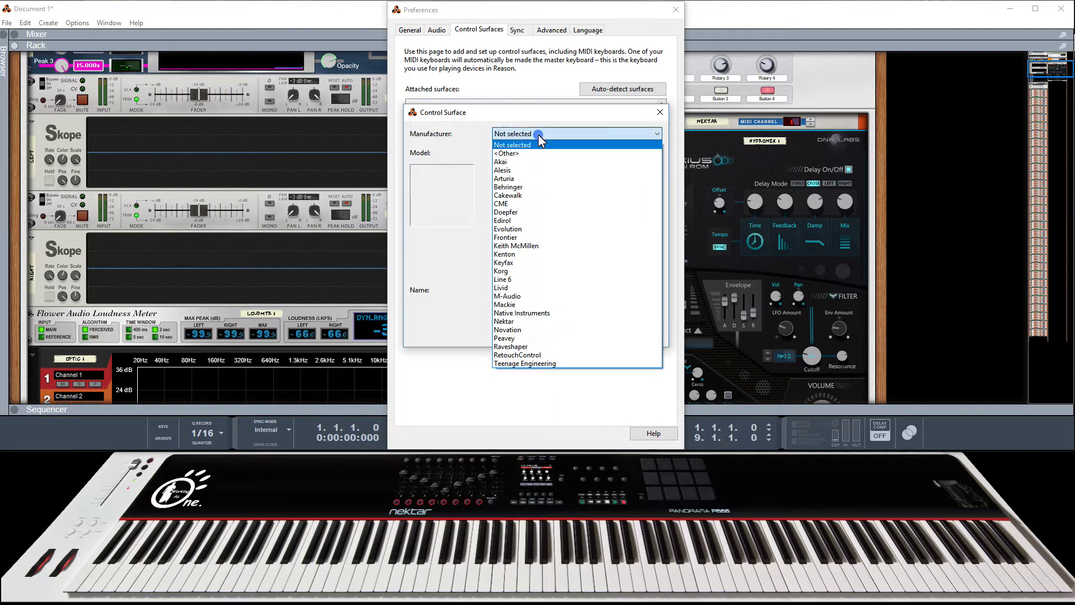
left_click(532, 155)
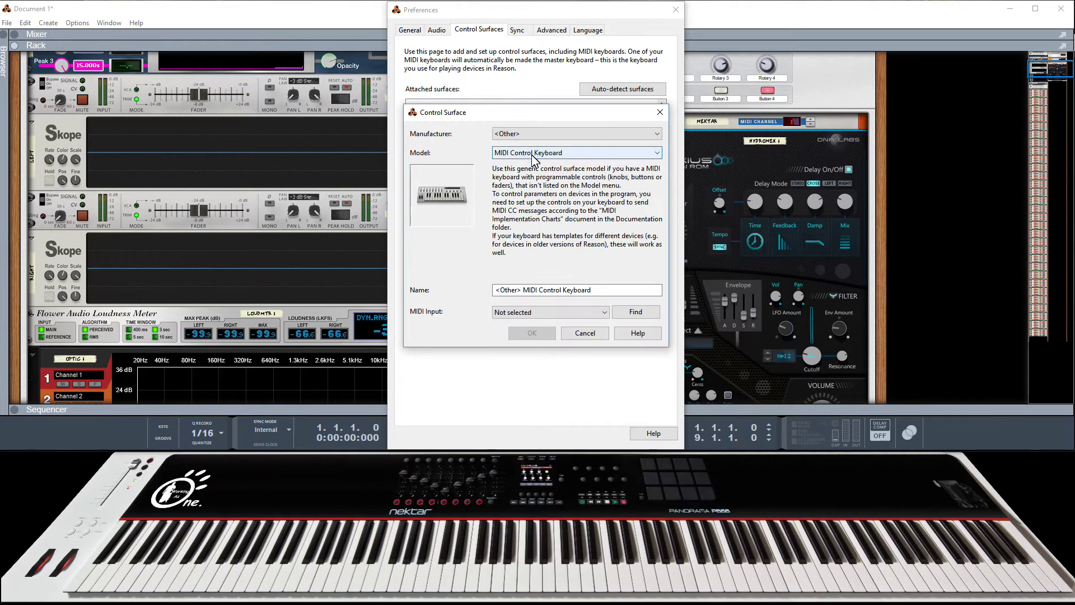
left_click(532, 154)
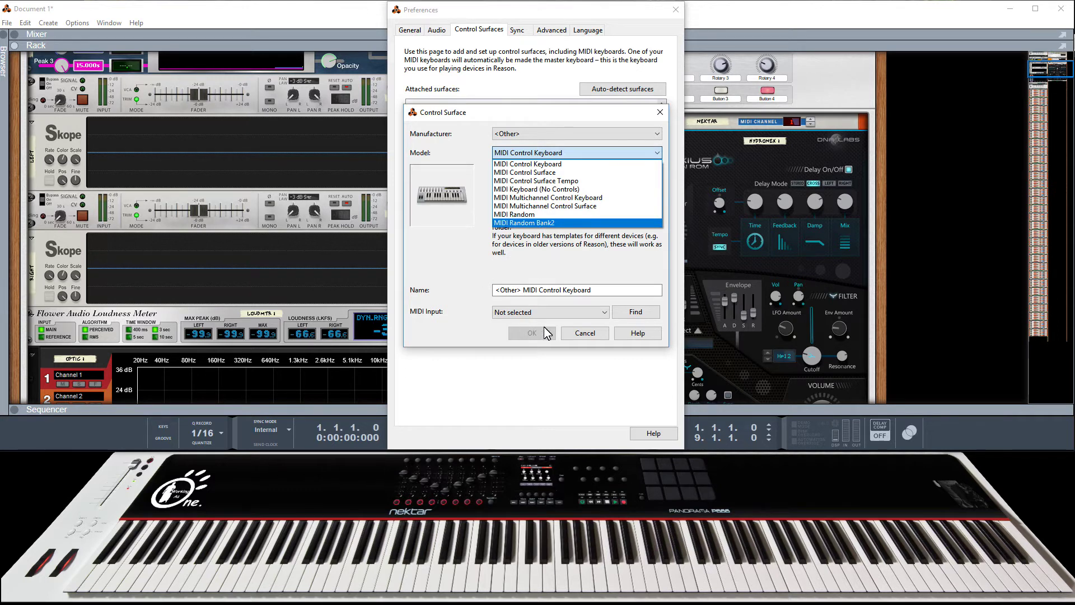
left_click(571, 331)
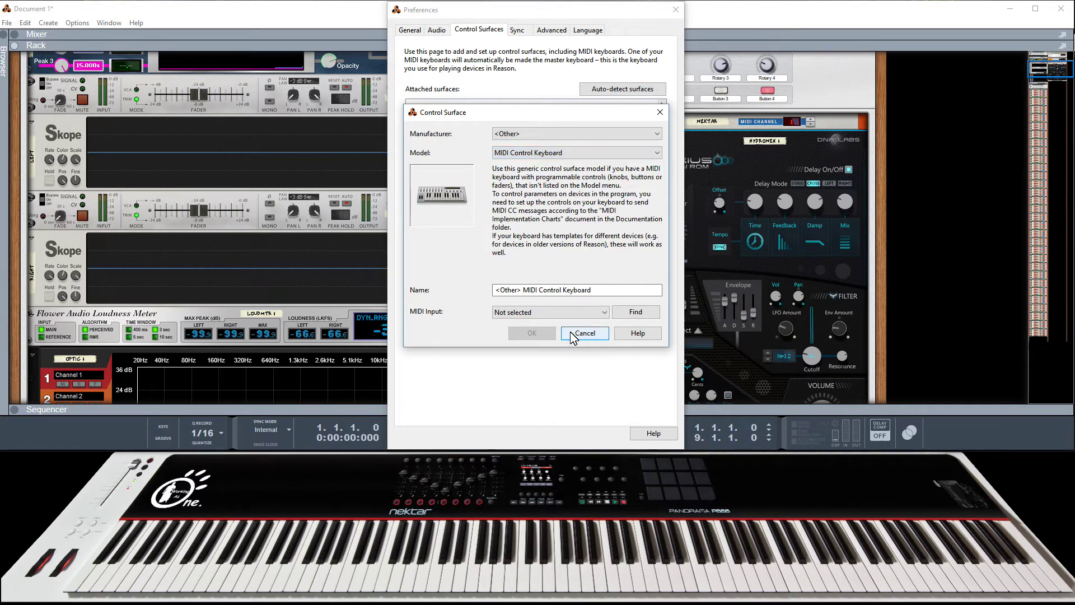
left_click(570, 332)
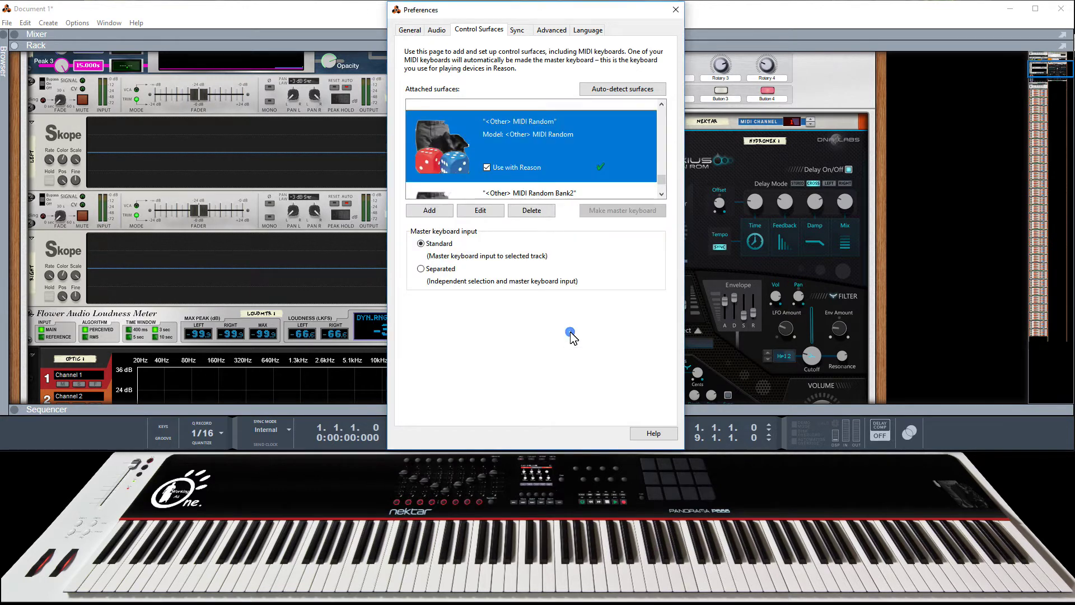
left_click(676, 10)
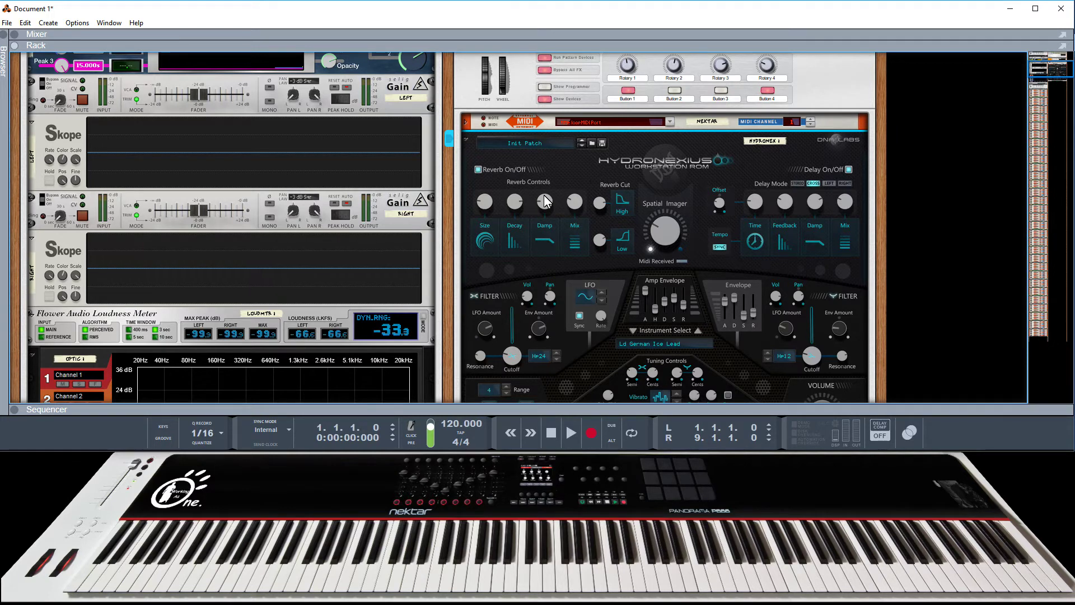
- Go down the rack from the Hydronexius device to show the My Random Combinator
scroll(607, 163, "down", 1)
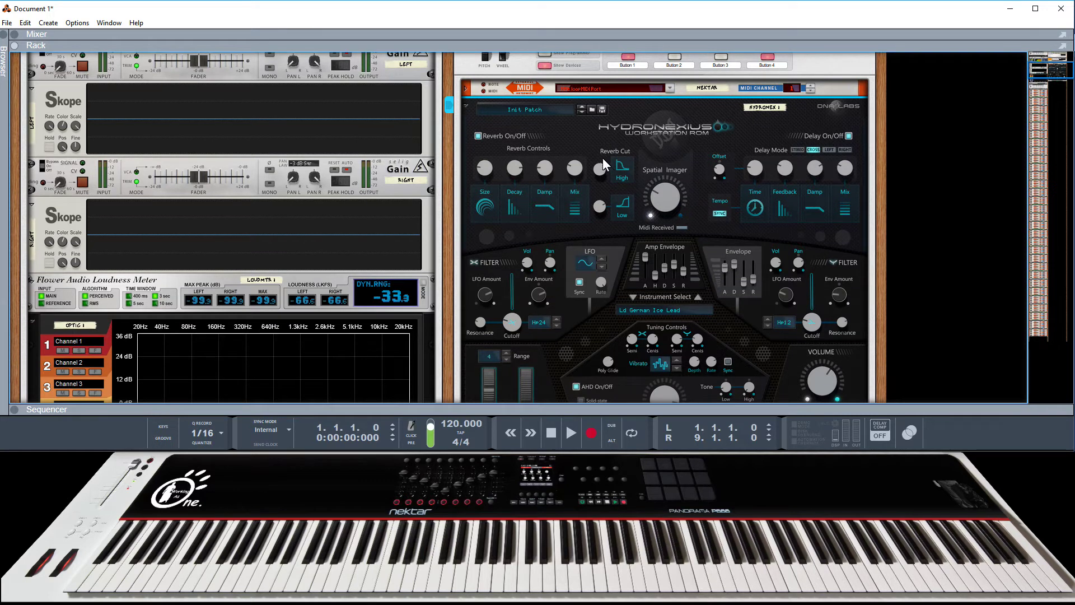
left_click(580, 140)
scroll(540, 161, "down", 15)
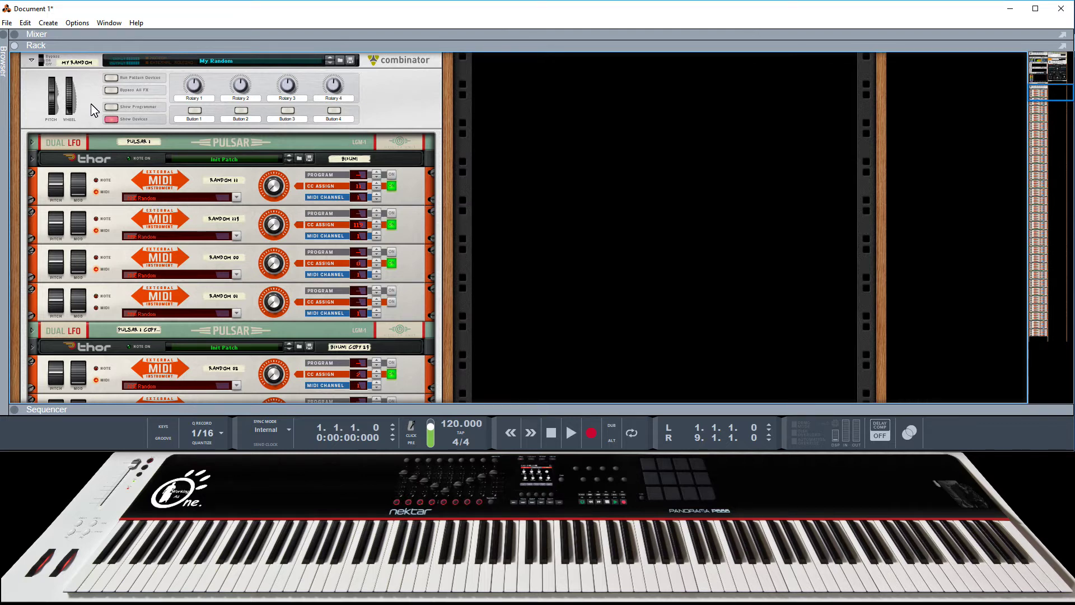
- Edit the <Other> MIDI Random control surface in the preferences, set its MIDI input to Random, confirm and close the preferences
left_click(25, 22)
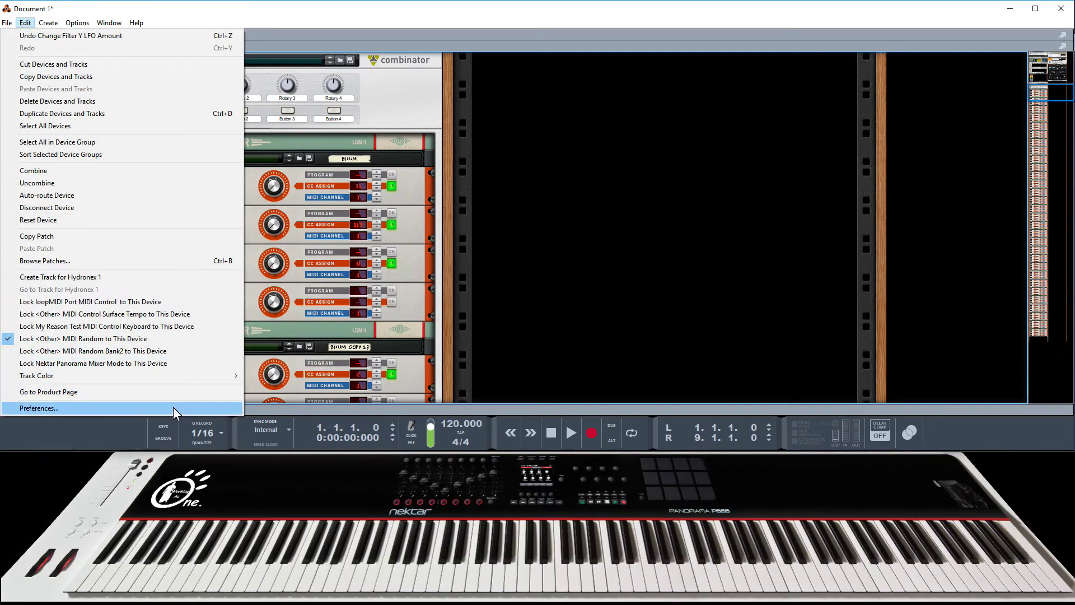
left_click(173, 408)
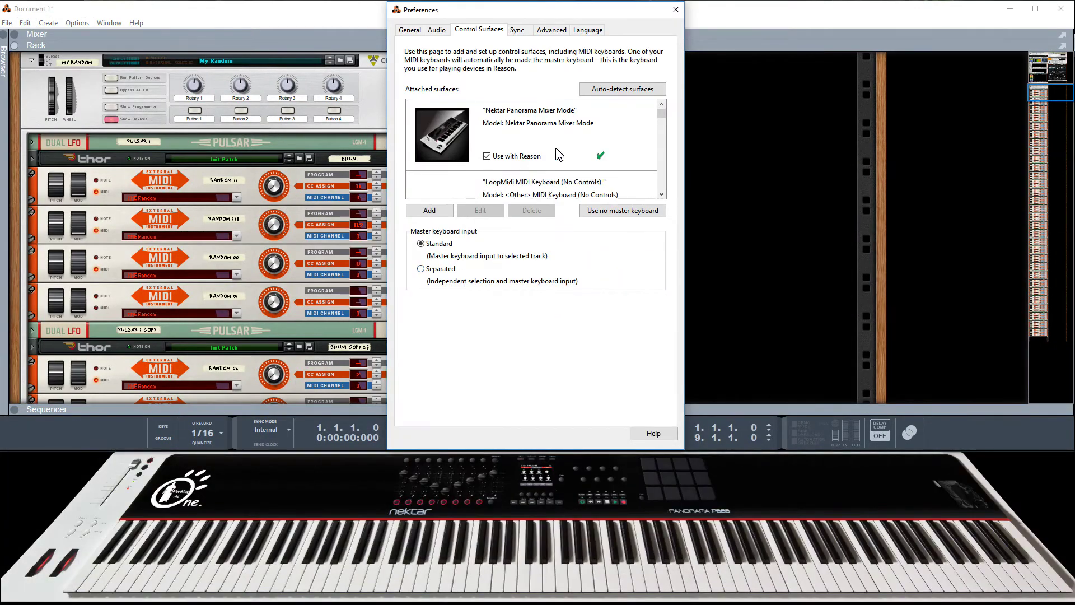
scroll(552, 145, "down", 5)
left_click(486, 112)
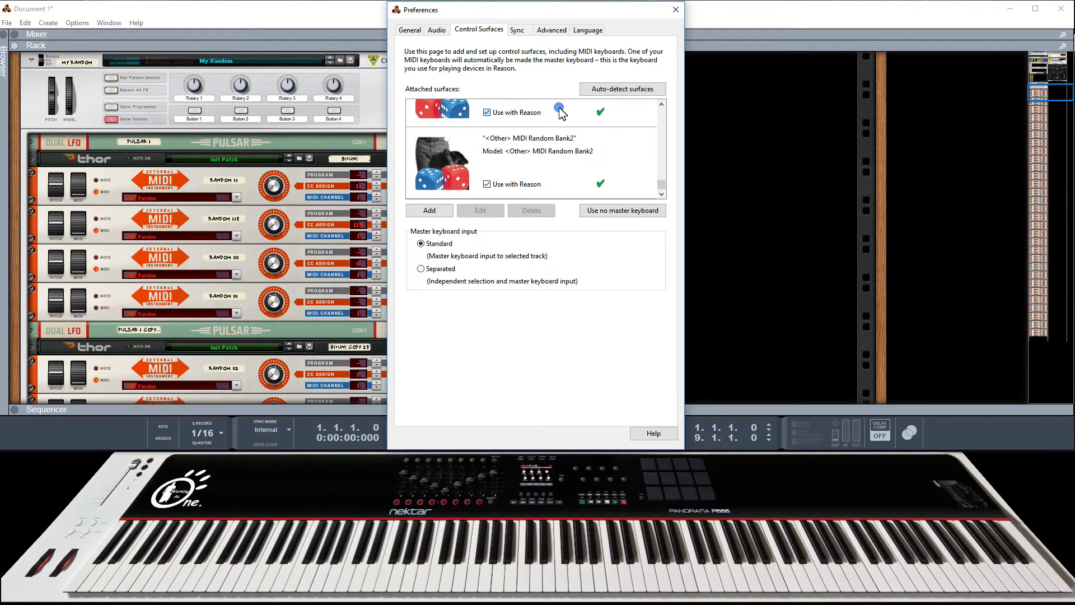
scroll(540, 160, "up", 1)
left_click(487, 146)
left_click(527, 135)
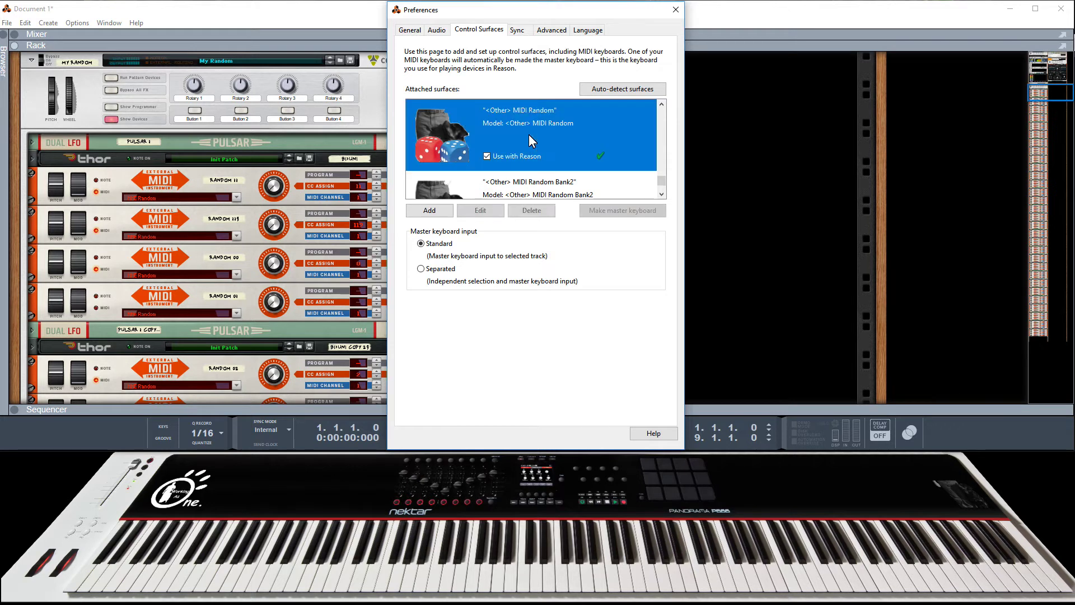
left_click(485, 213)
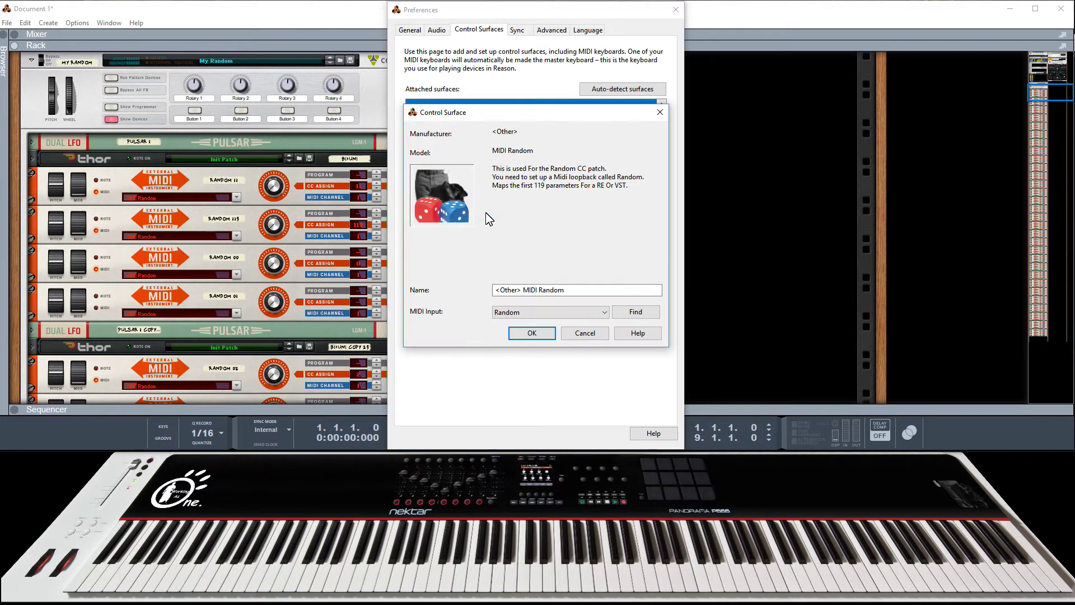
left_click(527, 315)
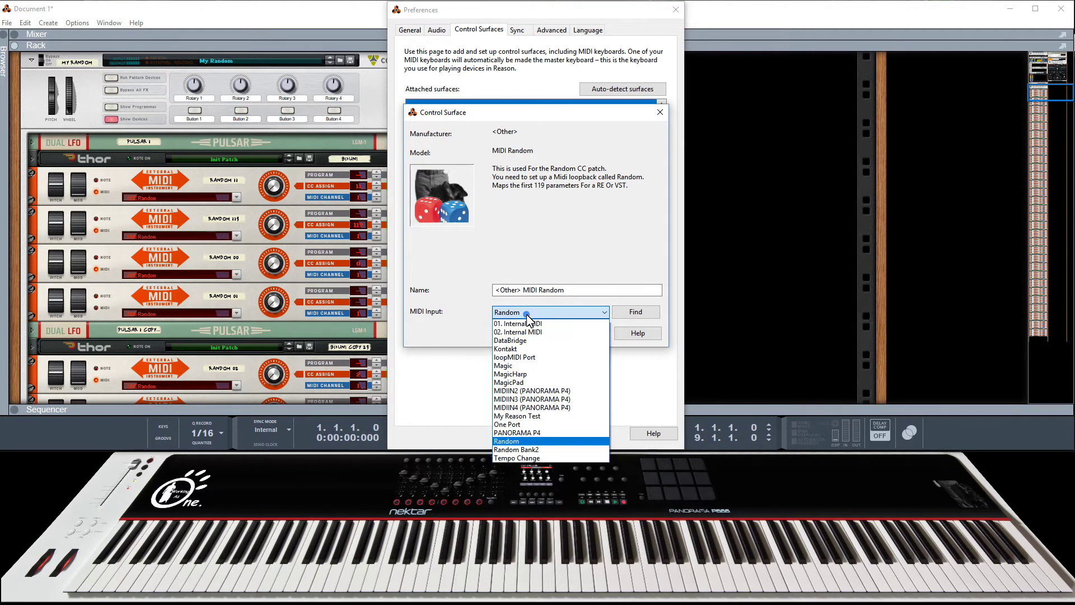
left_click(542, 441)
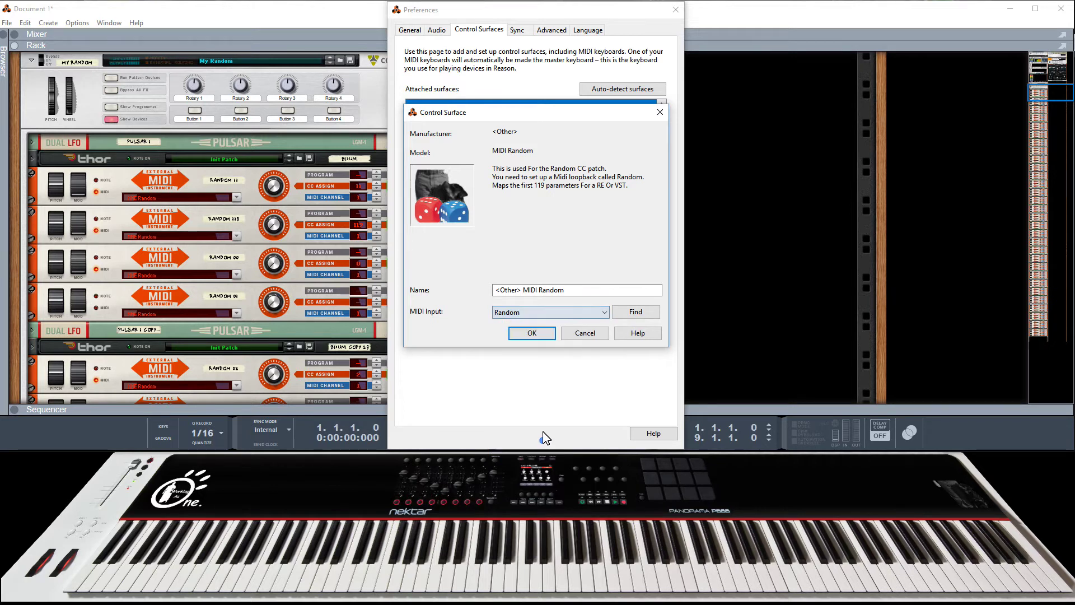
left_click(541, 335)
left_click(676, 10)
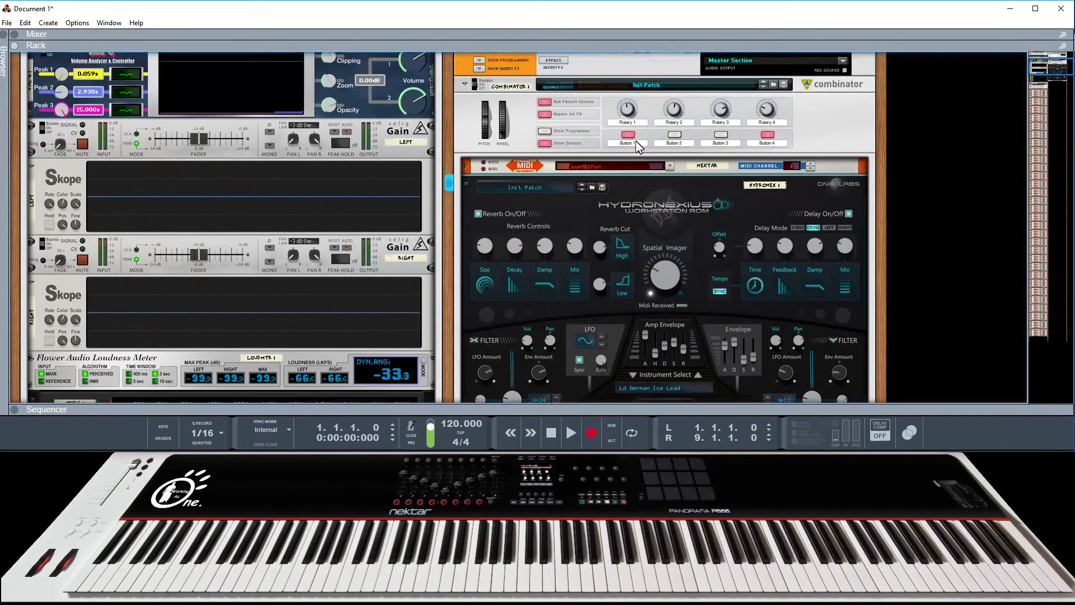
- Check which control surface is locked to the Hydronexius device, and select Combinator 1
scroll(637, 145, "down", 2)
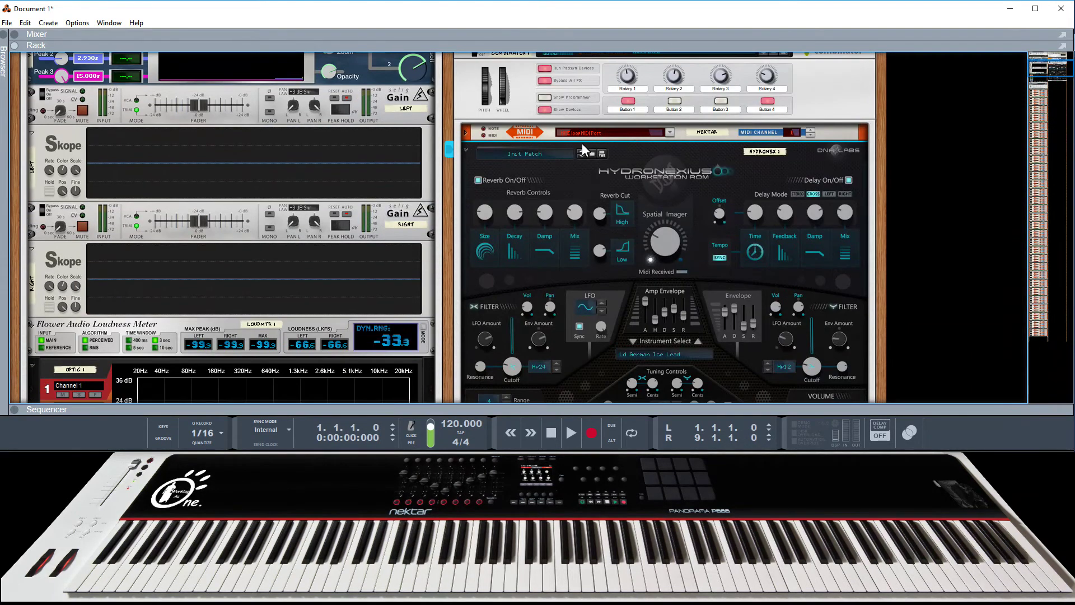
right_click(565, 172)
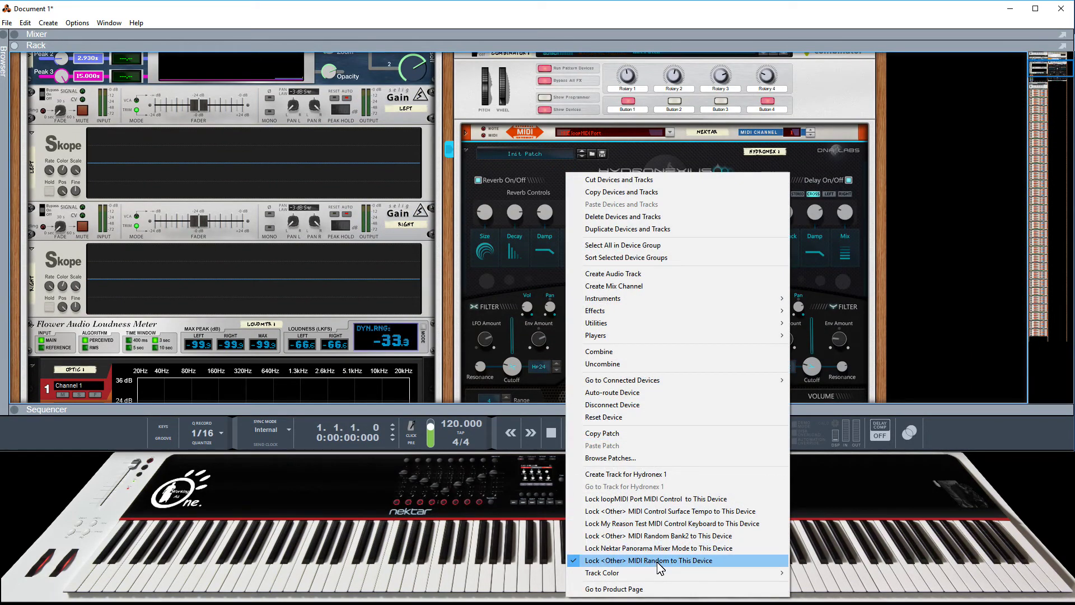
left_click(537, 173)
scroll(537, 175, "up", 4)
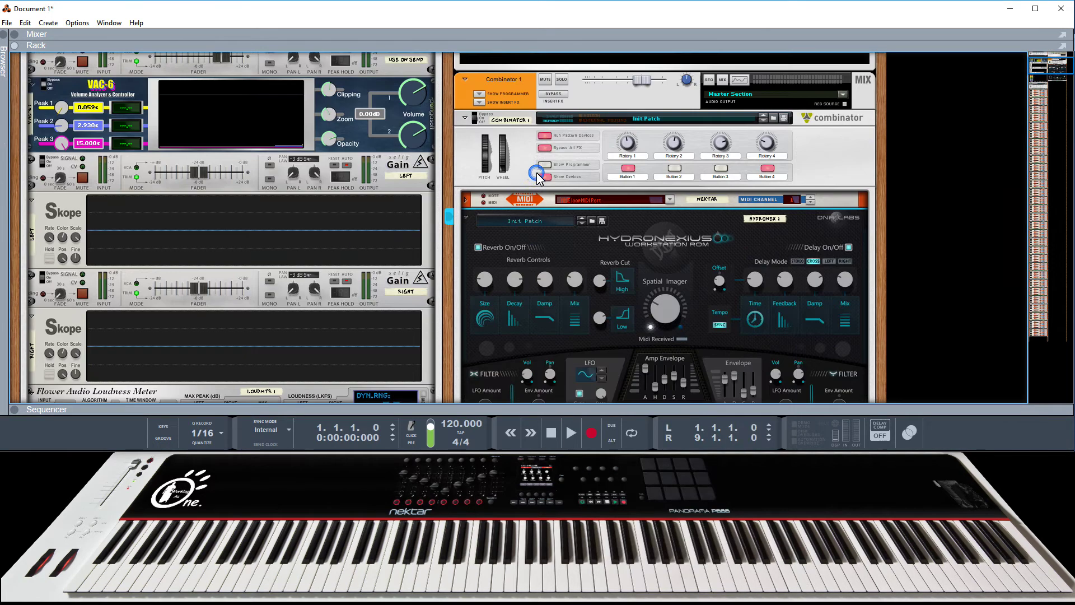
left_click(459, 148)
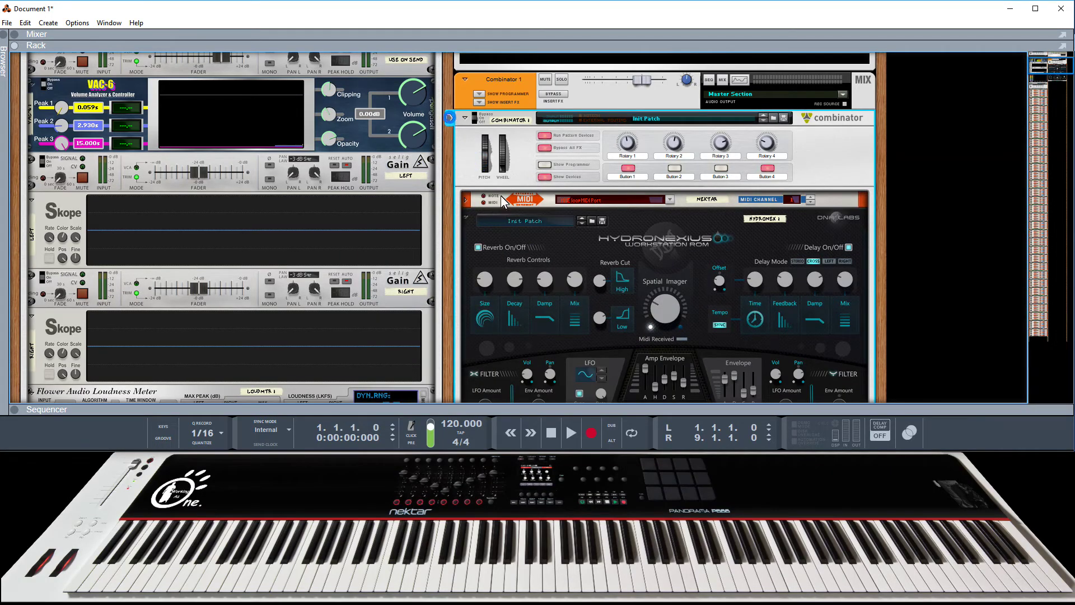
- Examine the numbered Random External MIDI Instruments down the My Random Combinator and return to the Combinator's top
scroll(566, 249, "down", 6)
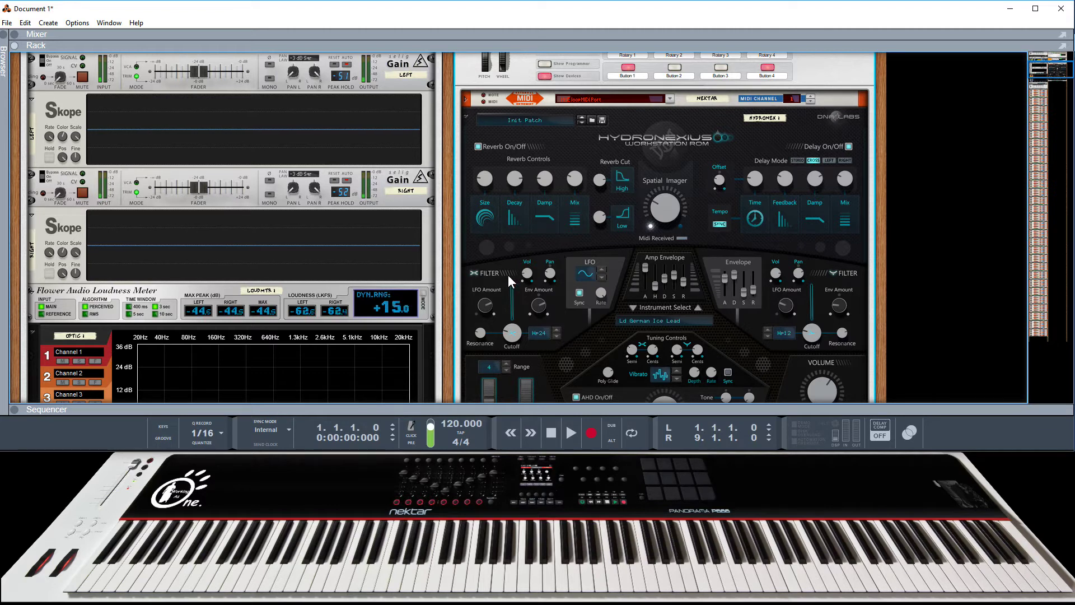
scroll(445, 297, "down", 10)
scroll(445, 294, "down", 15)
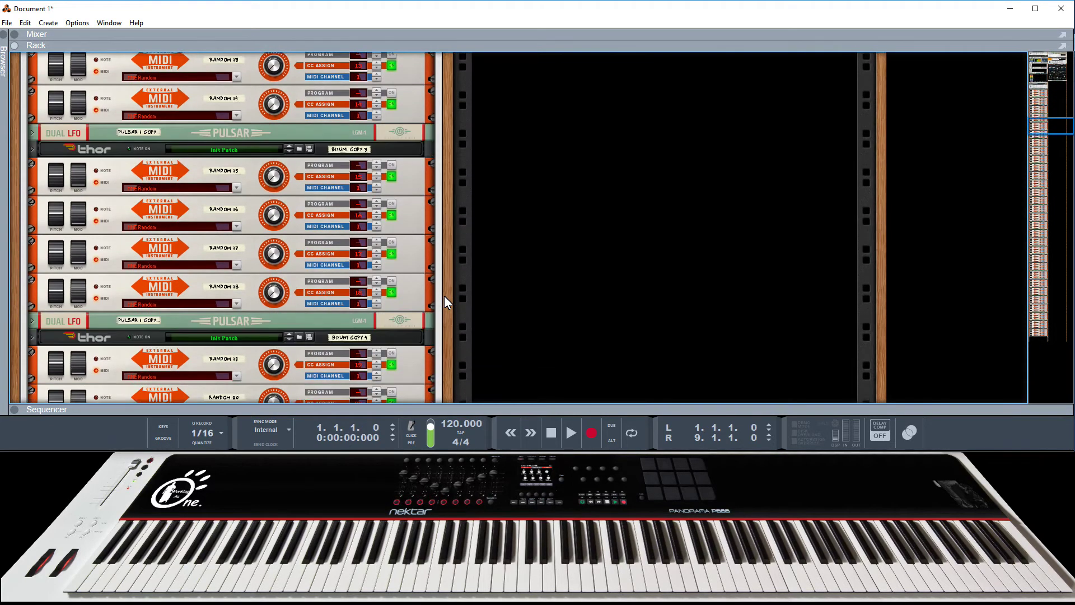
scroll(445, 295, "down", 12)
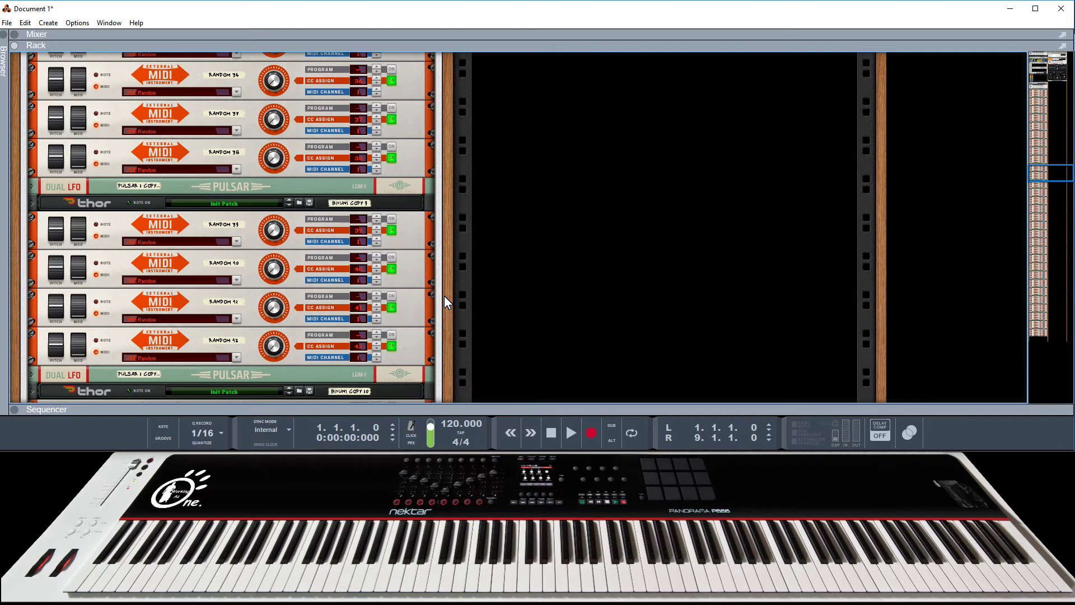
scroll(445, 302, "down", 12)
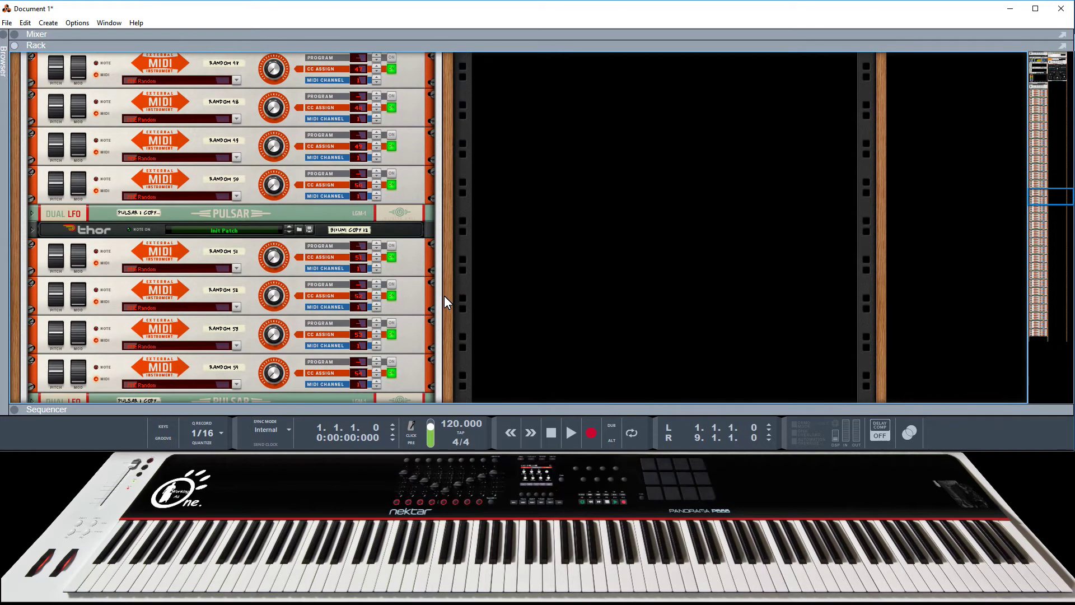
scroll(445, 296, "down", 12)
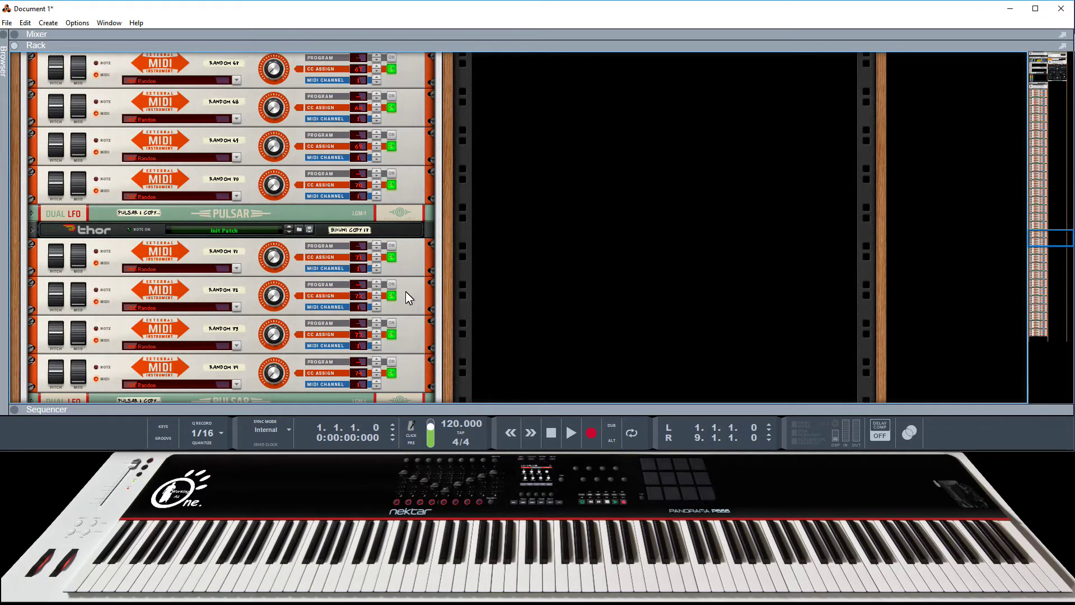
scroll(406, 291, "up", 15)
scroll(406, 291, "up", 20)
scroll(405, 290, "up", 5)
scroll(405, 291, "down", 10)
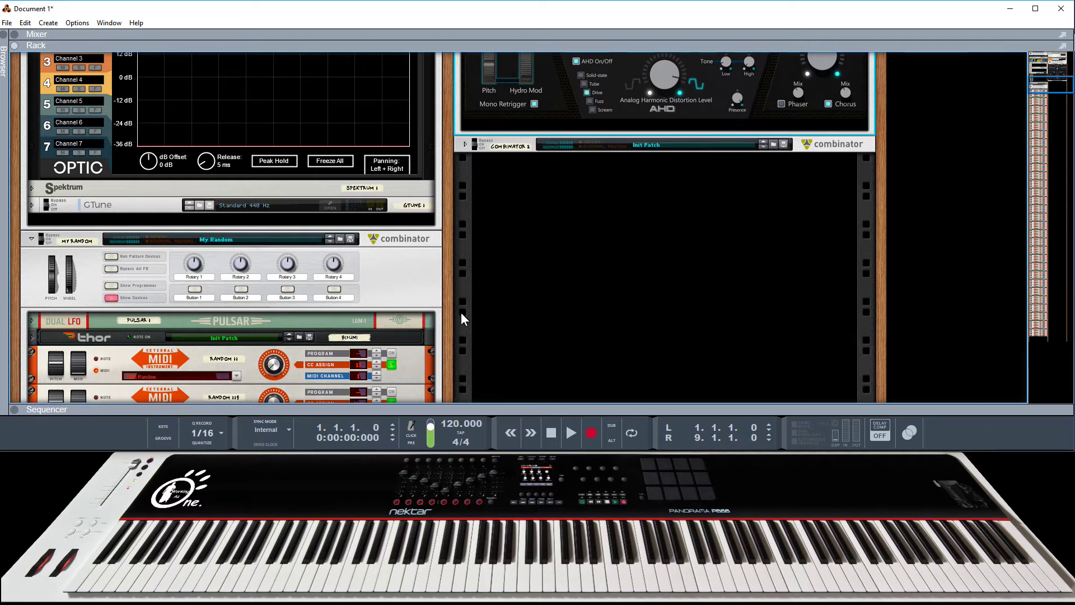
scroll(461, 311, "down", 3)
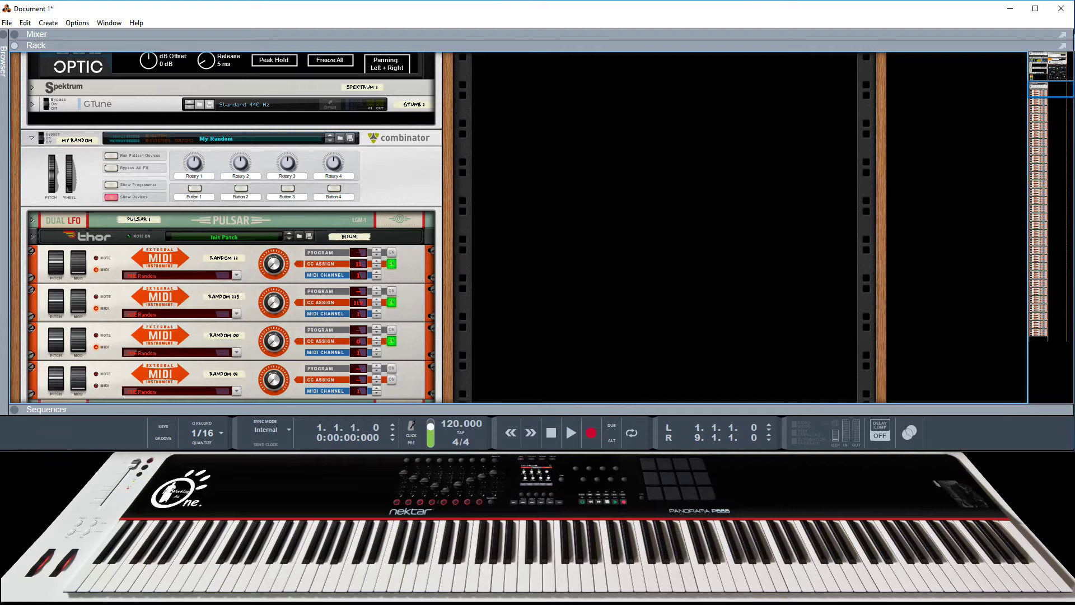
- Switch to Notepad++, open MIDI Controller - Random.midicodec and examine its CC item definitions and MIDI map patterns
key("alt+Tab")
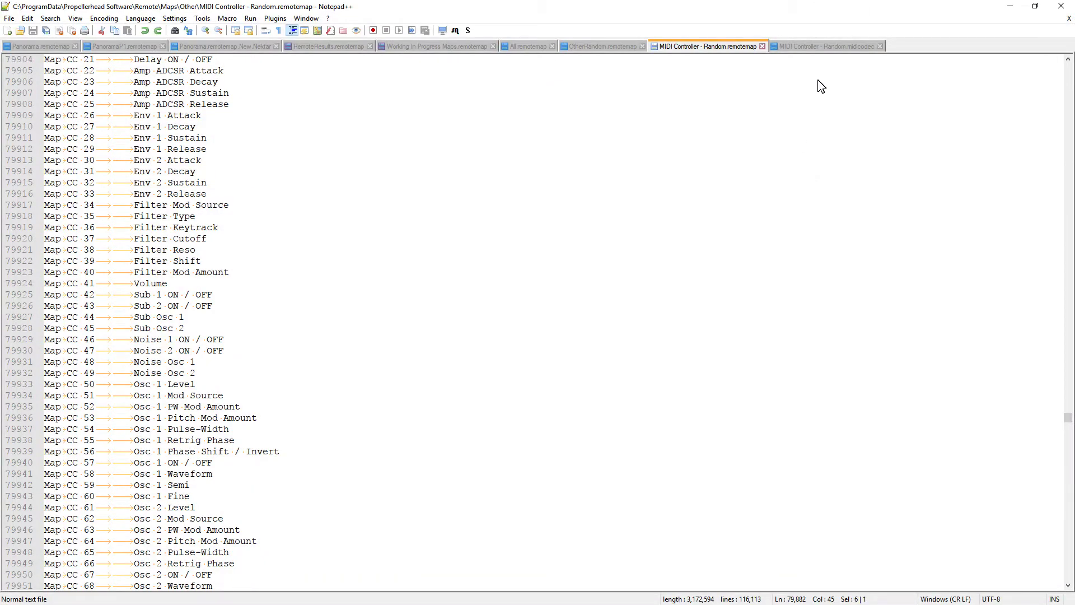
left_click(808, 45)
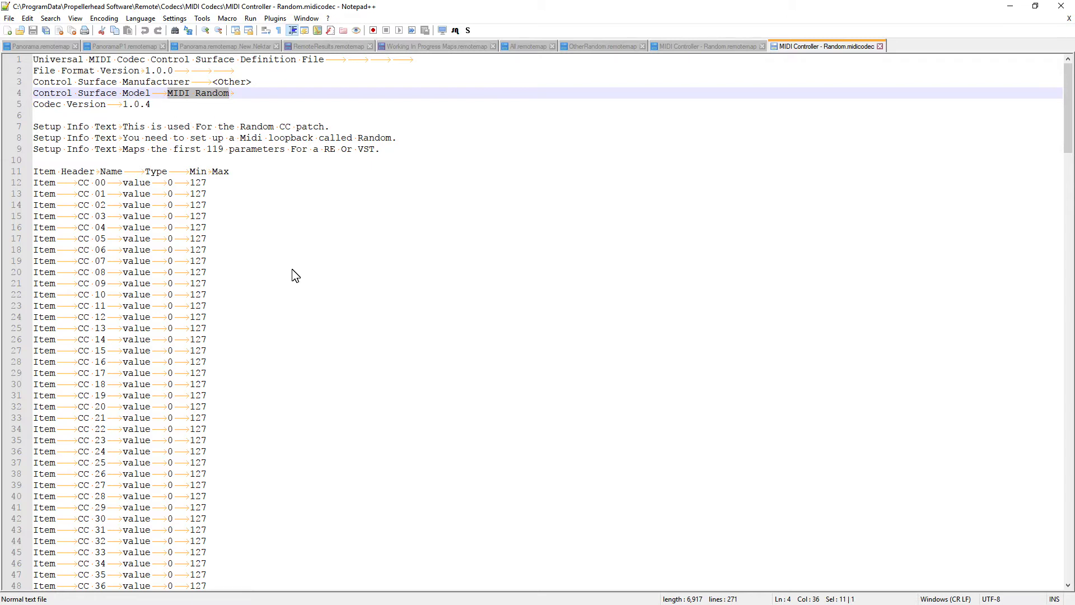
scroll(293, 274, "down", 20)
scroll(295, 275, "down", 20)
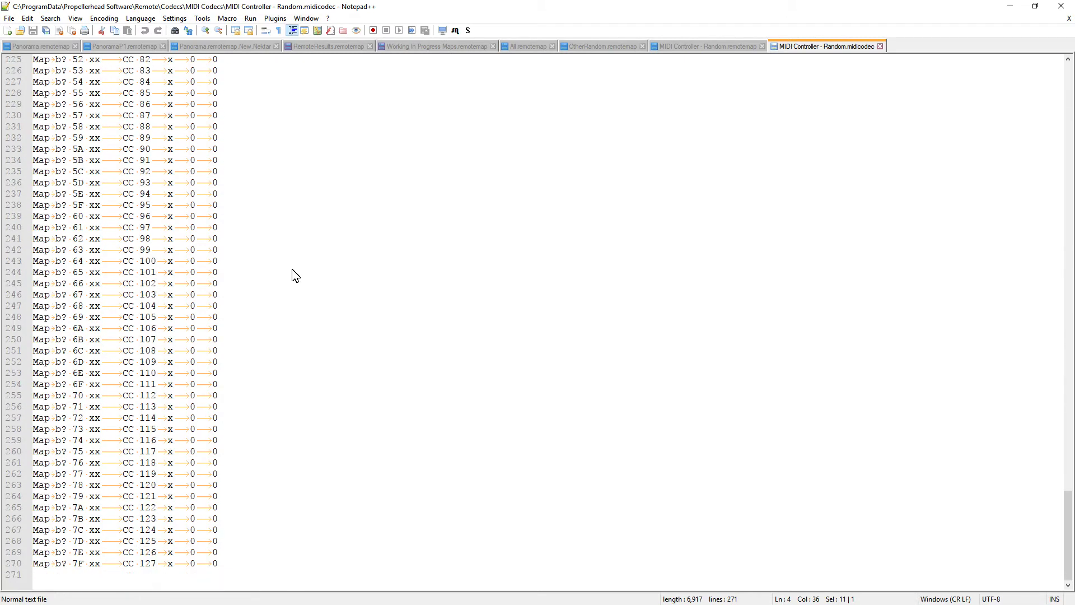
scroll(295, 275, "up", 20)
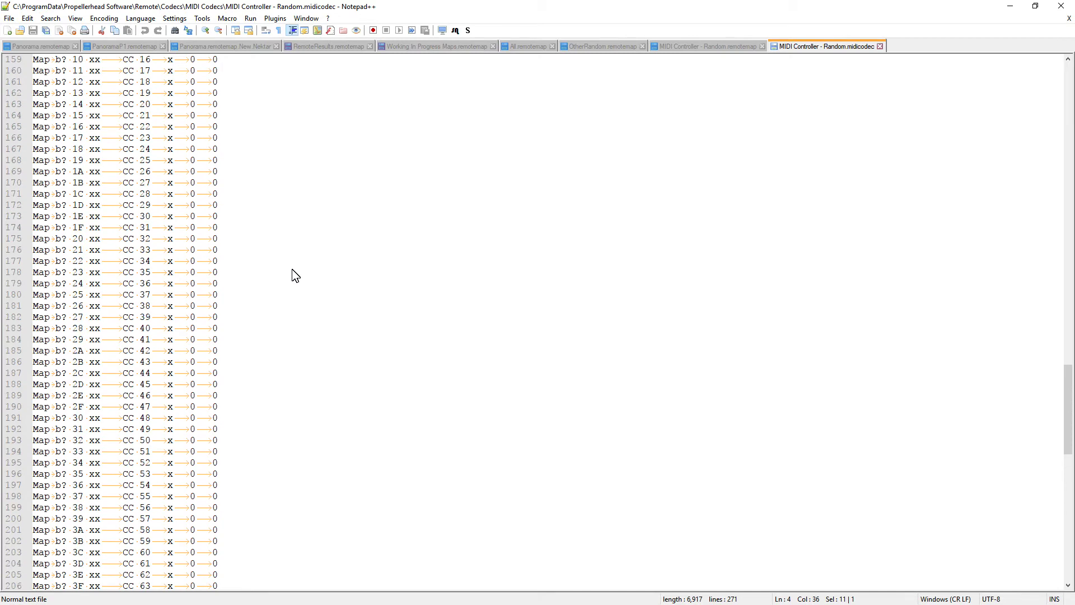
scroll(295, 275, "up", 10)
scroll(295, 275, "down", 20)
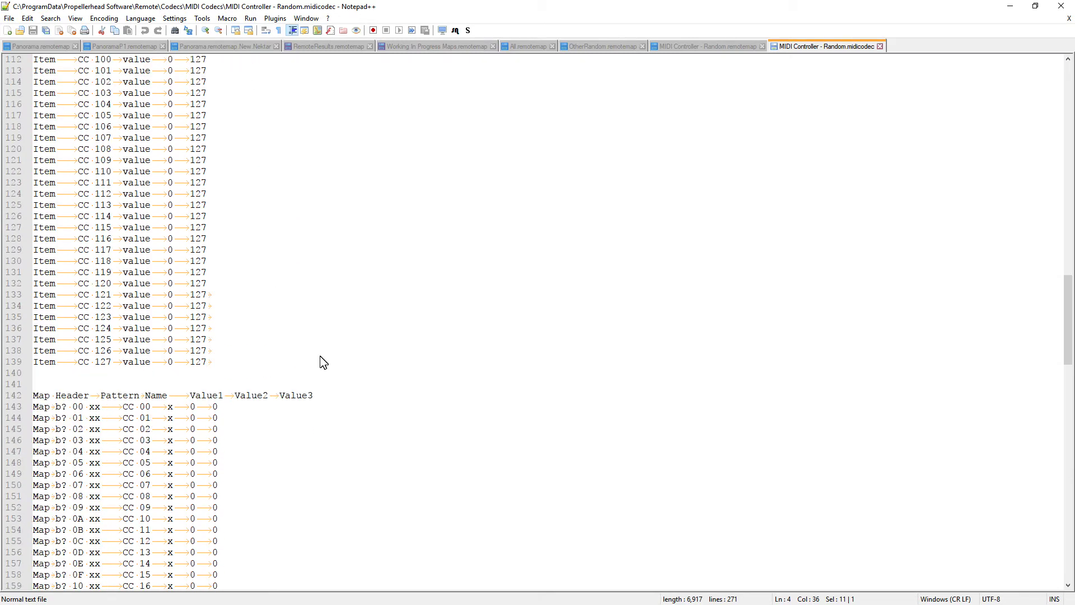
scroll(316, 432, "down", 20)
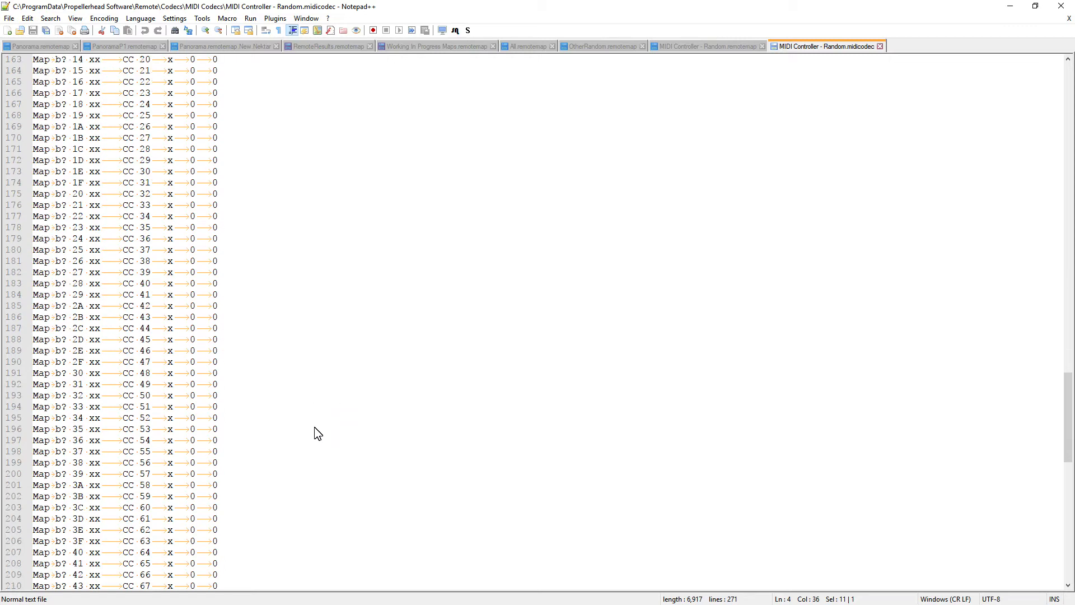
scroll(316, 433, "up", 20)
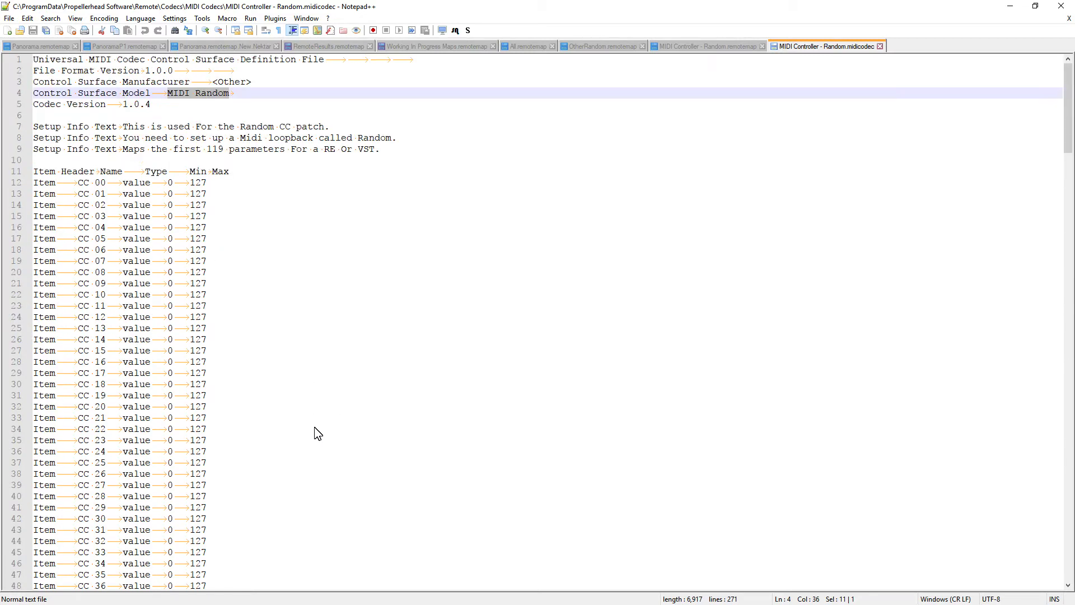
- Open MIDI Controller - Random.remotemap, go to its beginning and highlight the MIDI Random control surface model name
left_click(694, 46)
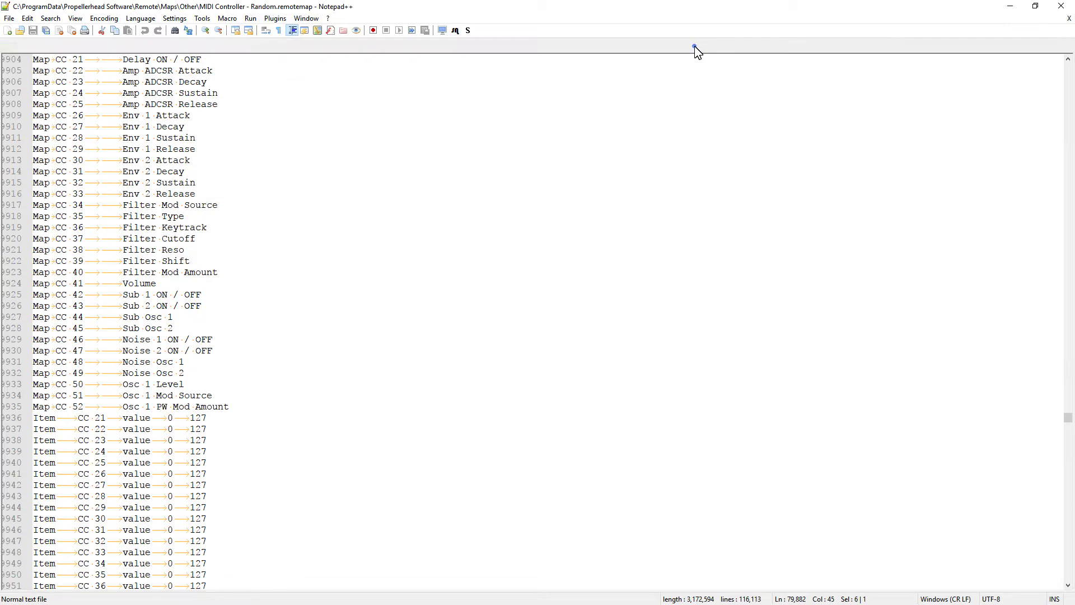
scroll(492, 271, "up", 9)
scroll(493, 274, "down", 20)
scroll(493, 274, "up", 20)
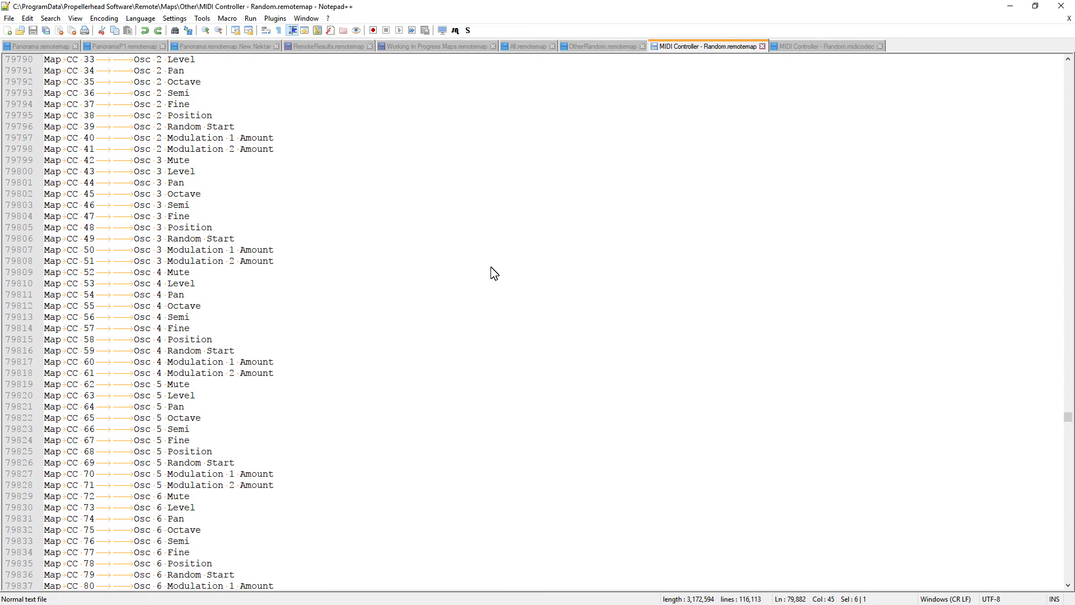
key("ctrl+Home")
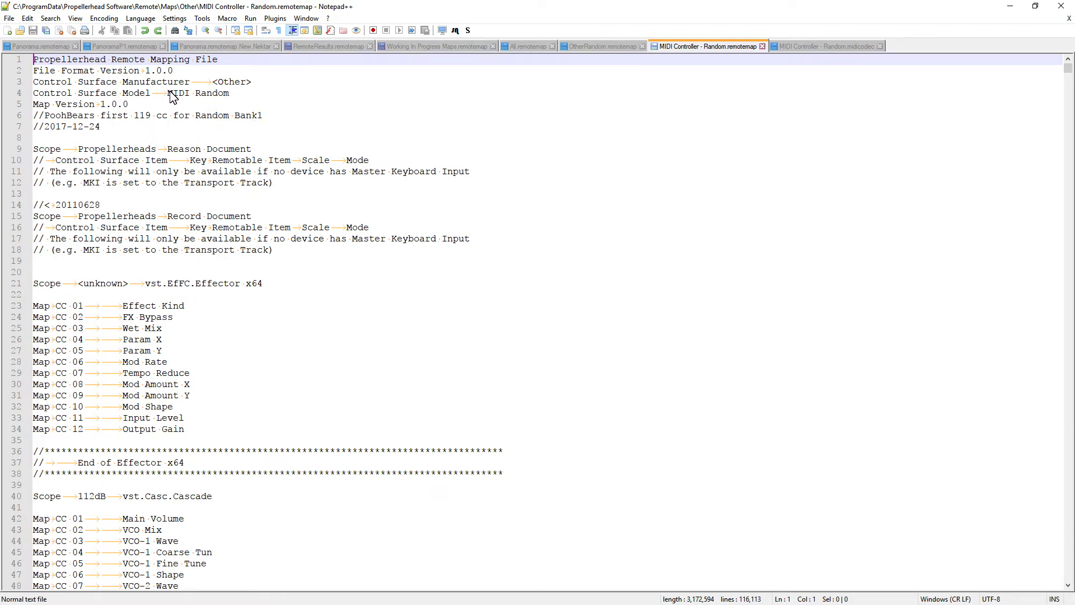
left_click_drag(229, 94, 167, 93)
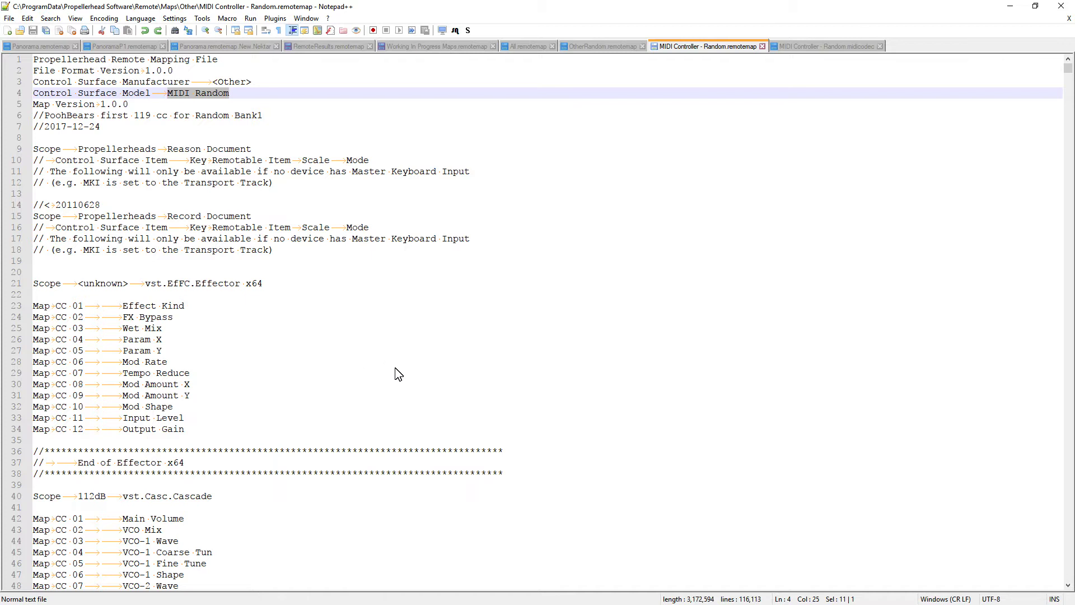
- Examine the CC mappings listed for each plugin scope in the first several hundred lines of the remote map
scroll(398, 373, "down", 20)
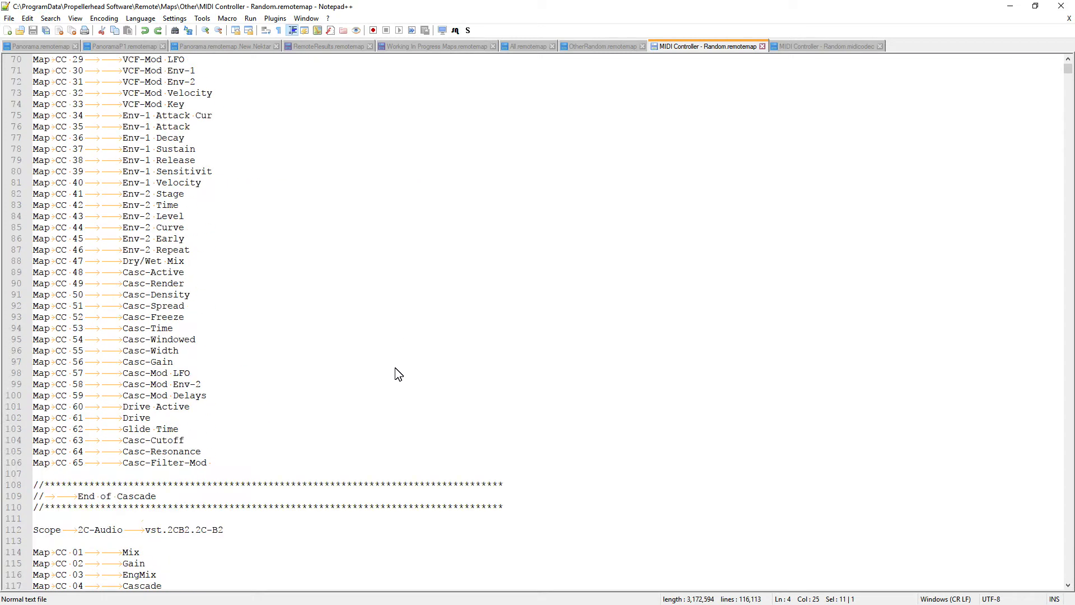
scroll(399, 374, "down", 13)
scroll(398, 374, "down", 20)
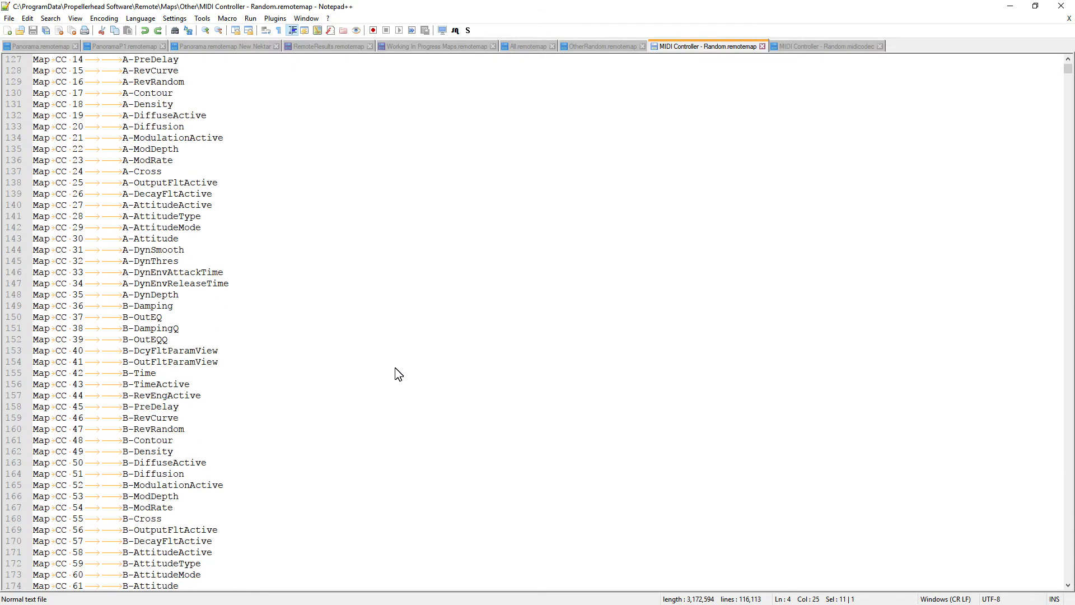
scroll(399, 374, "down", 10)
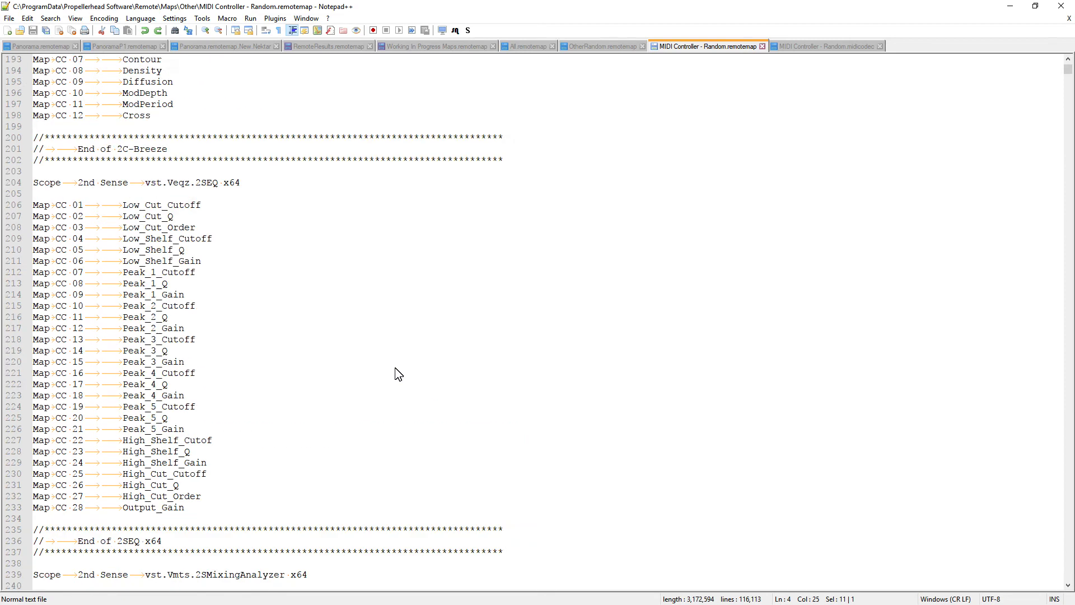
scroll(396, 372, "up", 5)
scroll(366, 353, "down", 20)
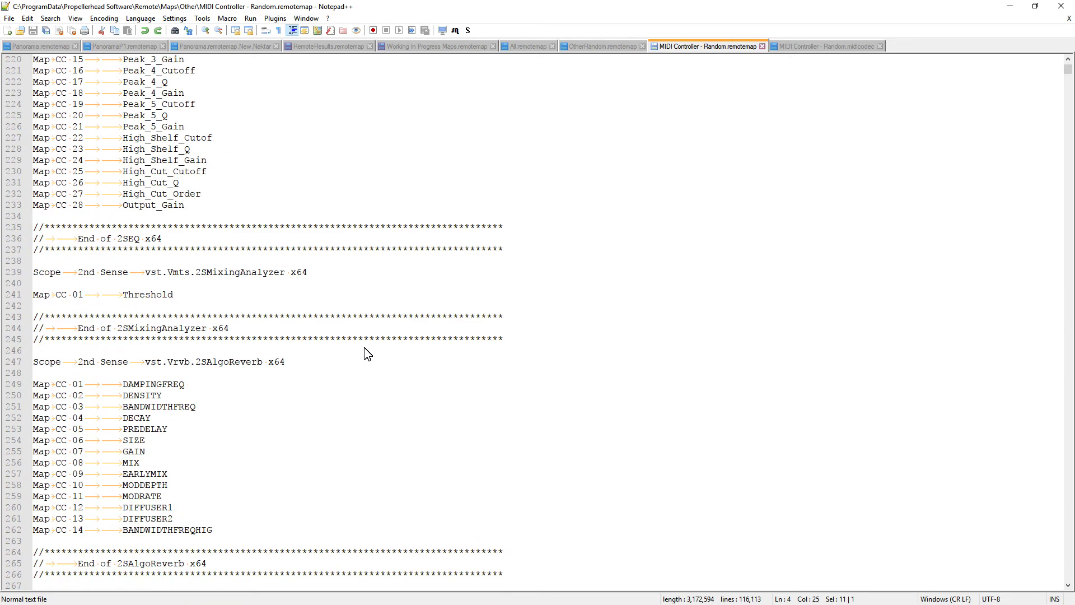
scroll(280, 209, "down", 20)
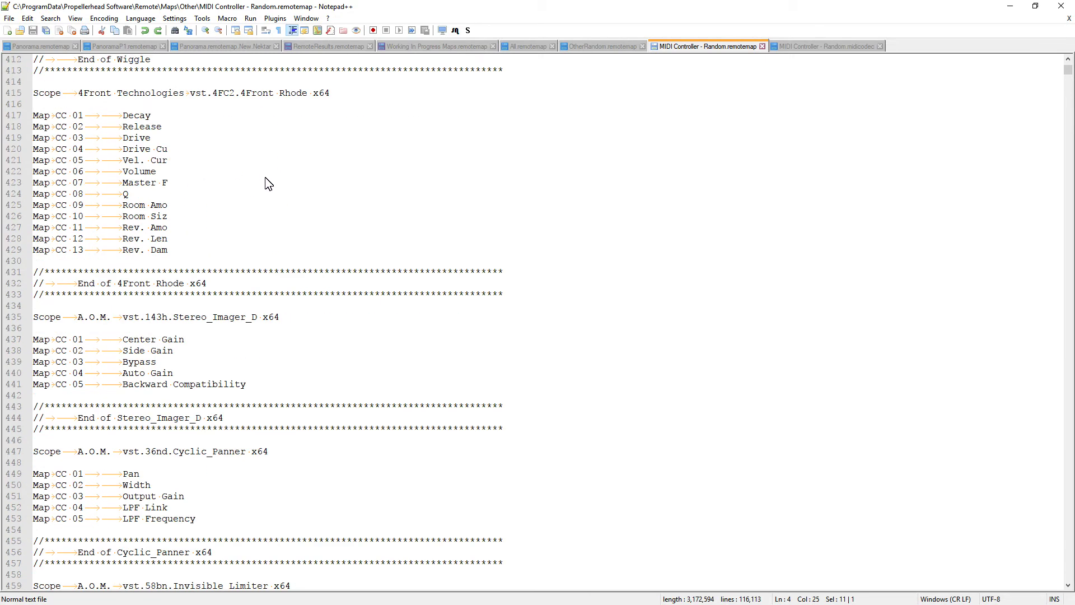
scroll(269, 184, "up", 3)
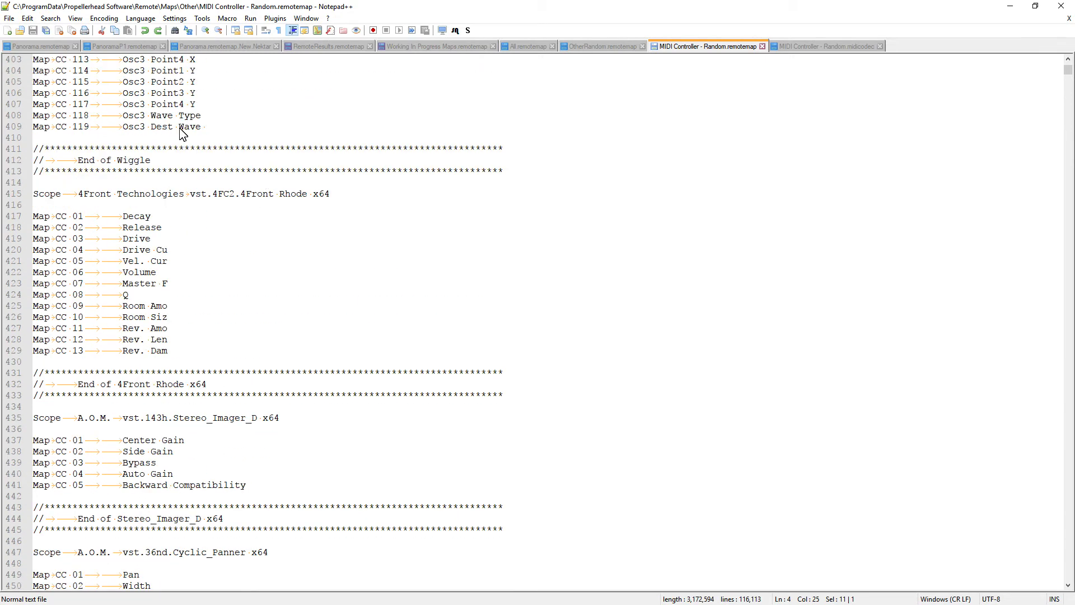
scroll(206, 142, "up", 4)
scroll(205, 142, "up", 20)
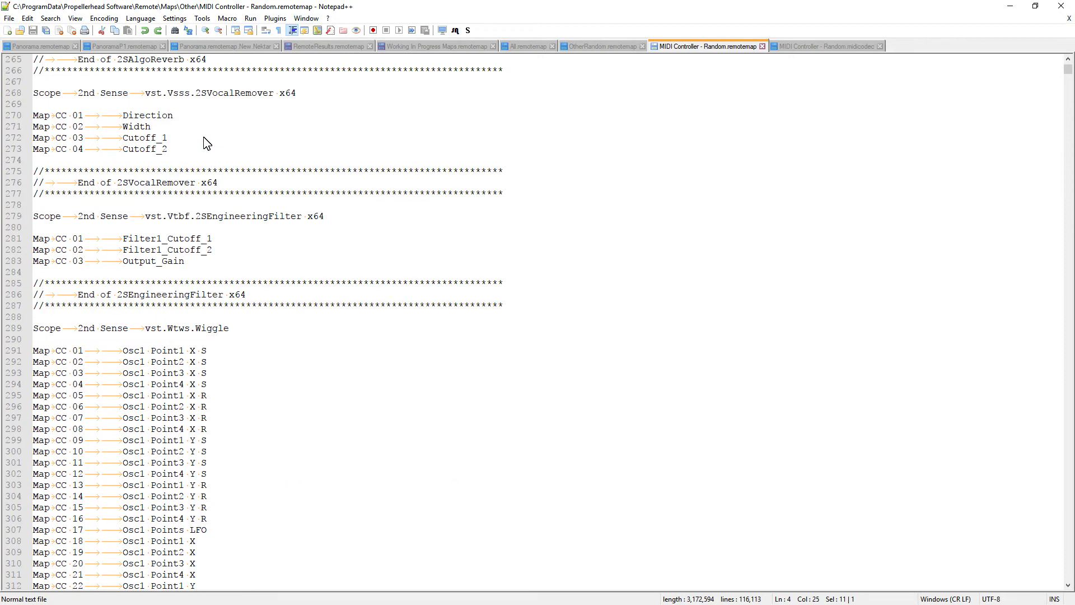
scroll(262, 351, "down", 20)
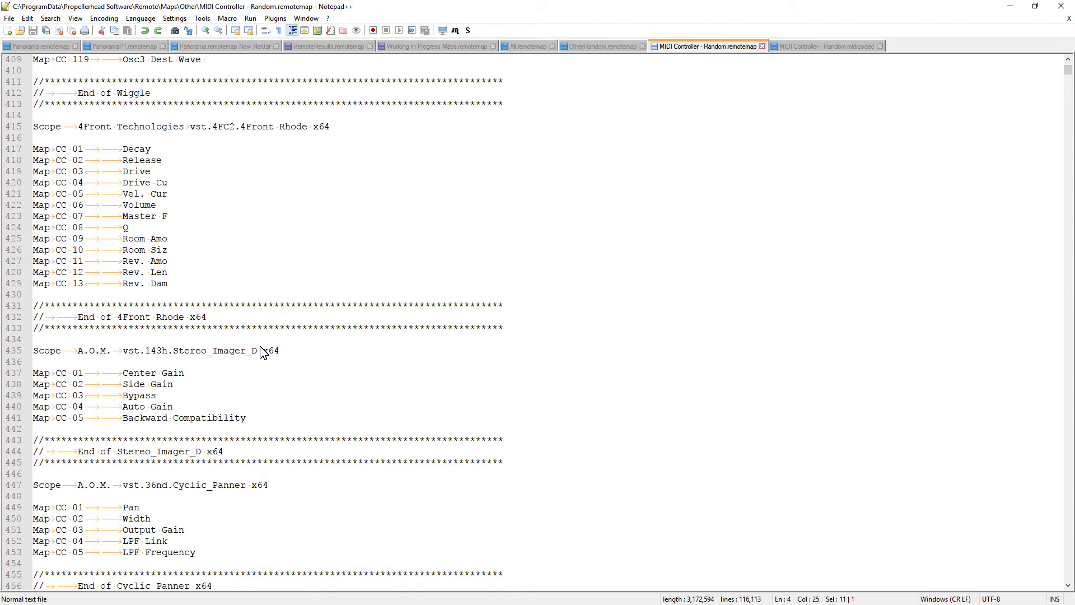
scroll(315, 370, "down", 20)
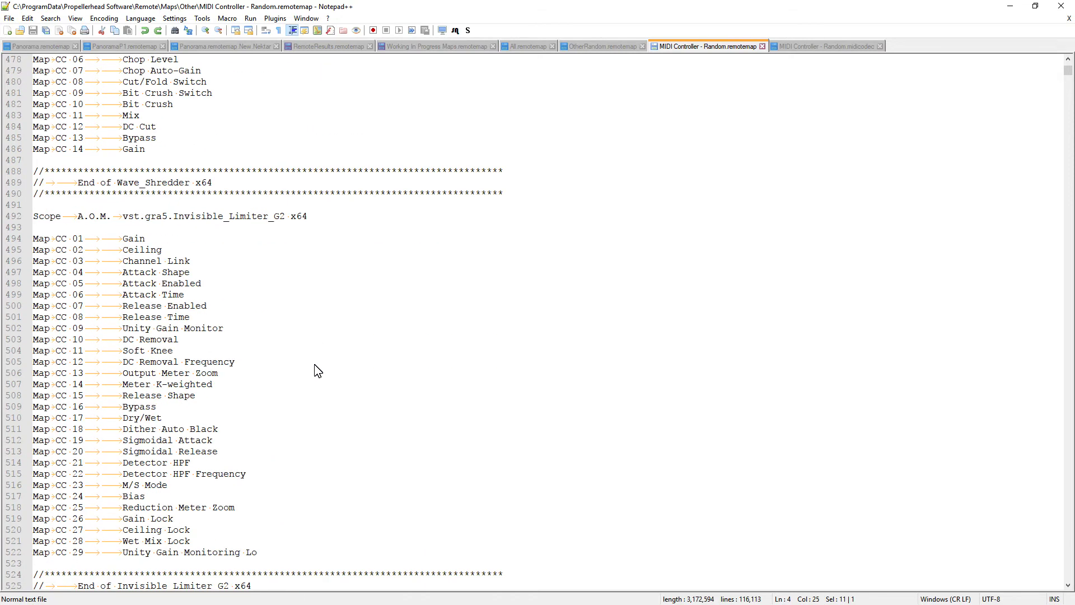
scroll(318, 371, "down", 12)
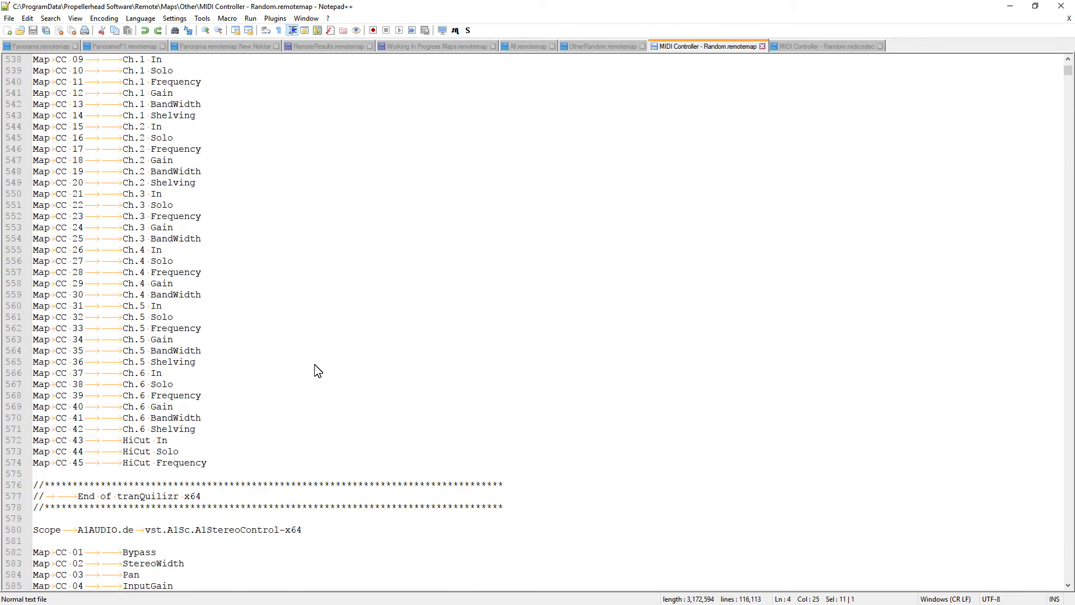
scroll(365, 356, "down", 16)
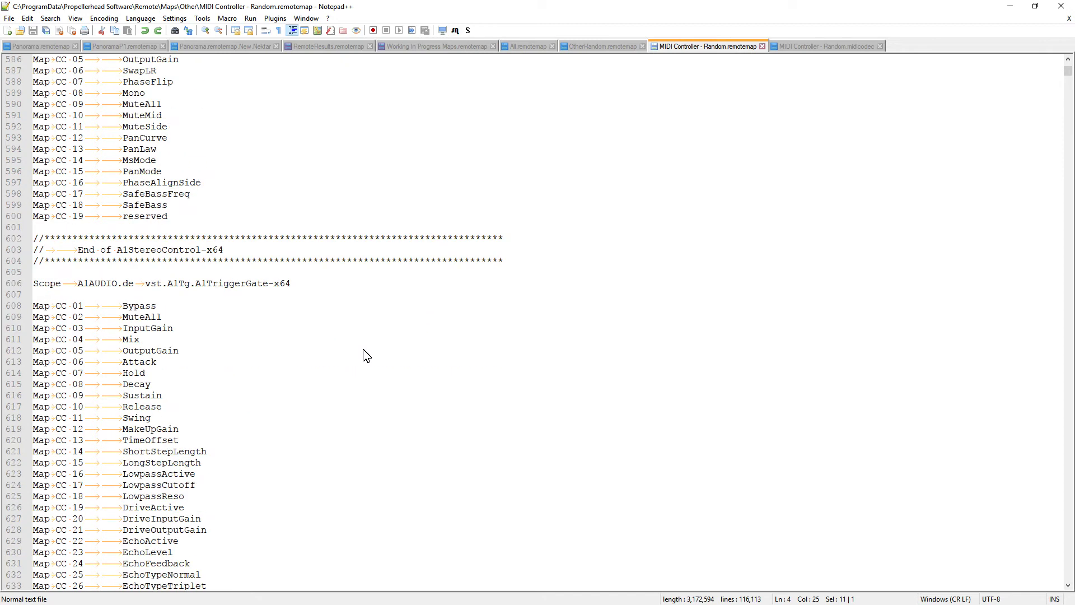
scroll(365, 356, "up", 20)
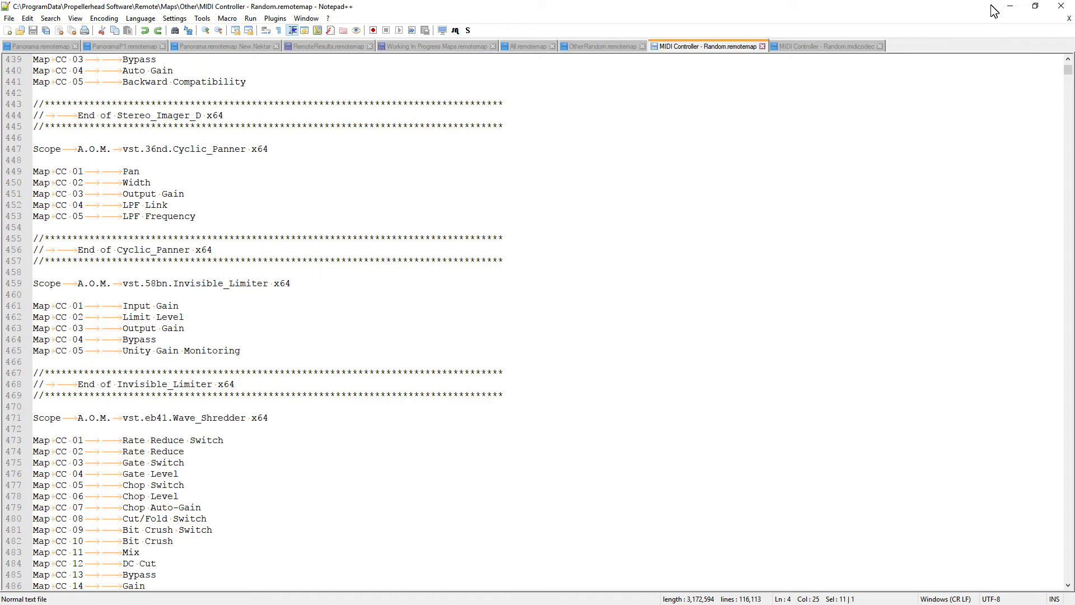
- Switch to Reason and review the Hydronexius device and the External MIDI Instruments in the My Random Combinator
left_click(1011, 8)
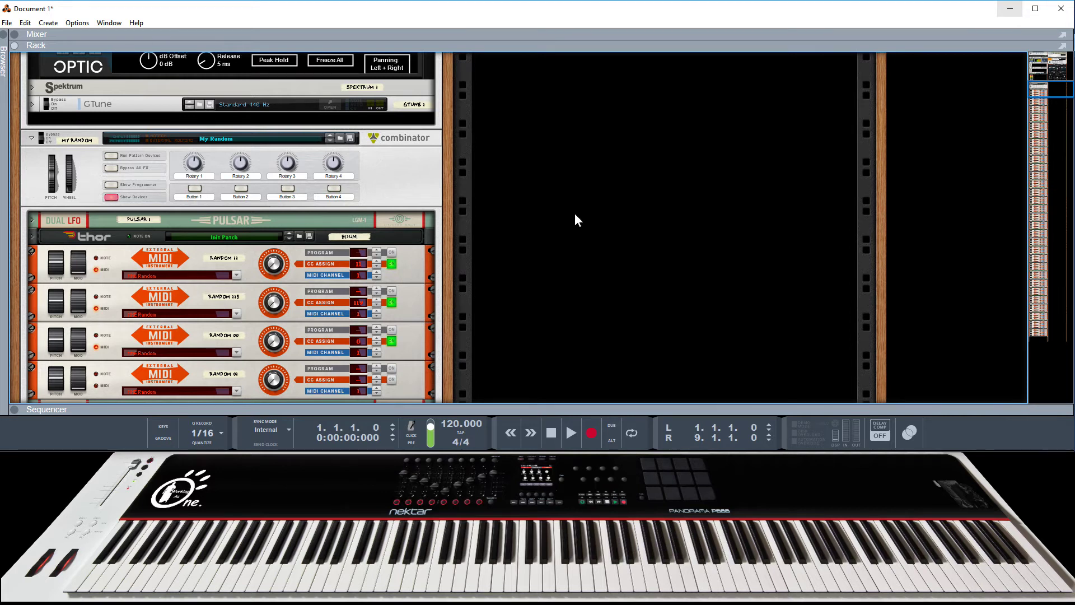
scroll(575, 213, "up", 6)
scroll(575, 214, "down", 3)
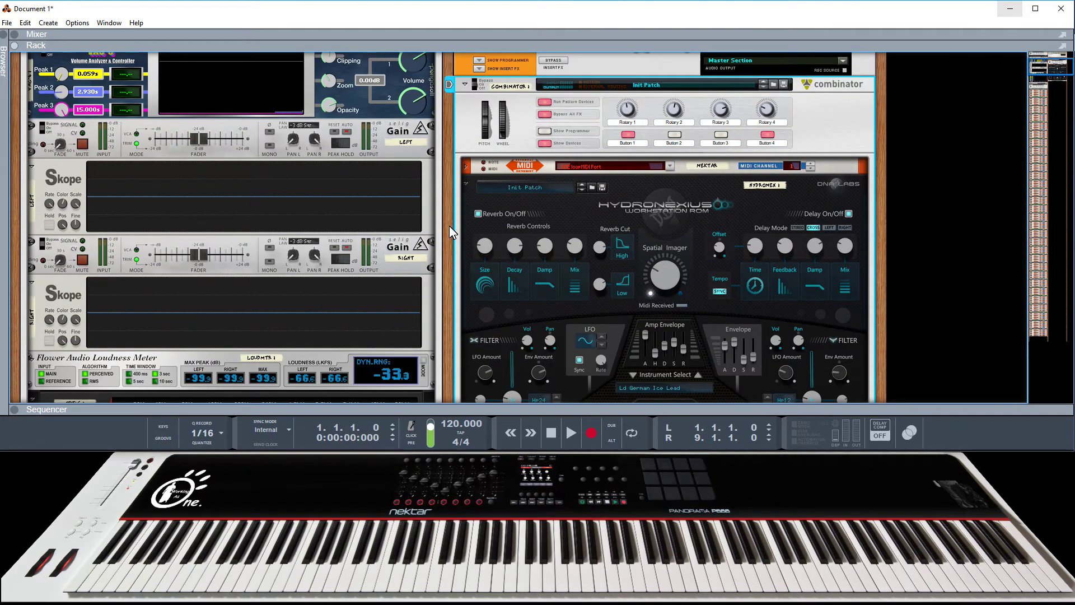
scroll(544, 240, "down", 3)
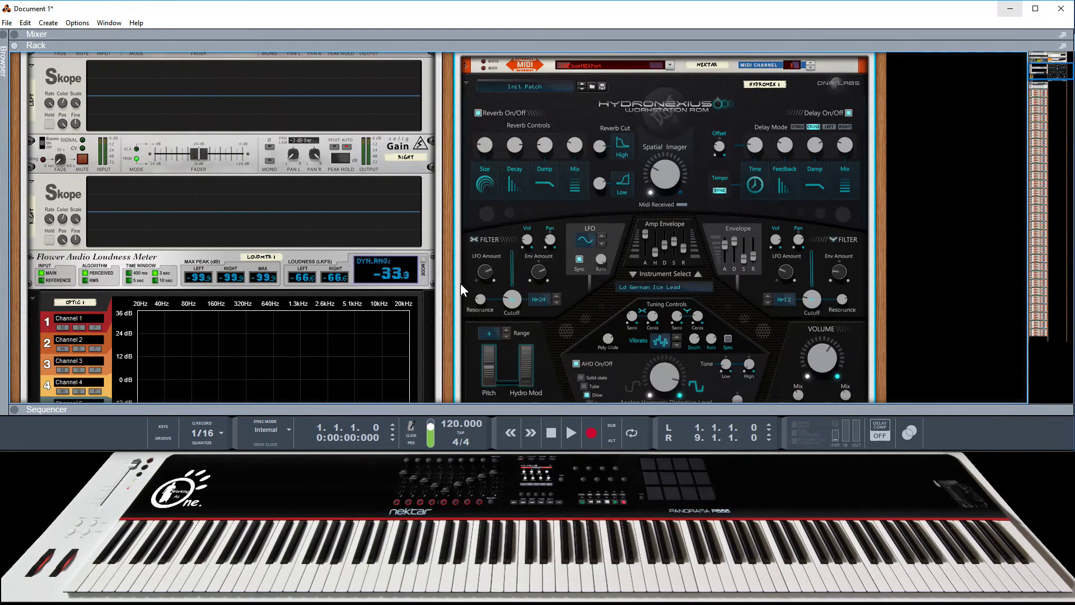
scroll(500, 241, "down", 8)
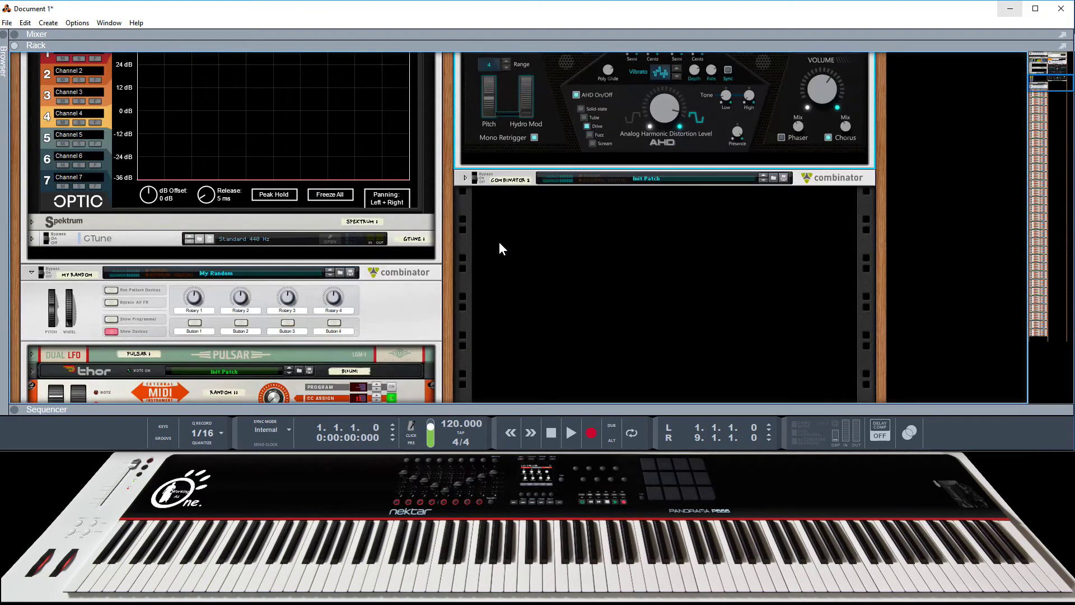
scroll(499, 241, "down", 7)
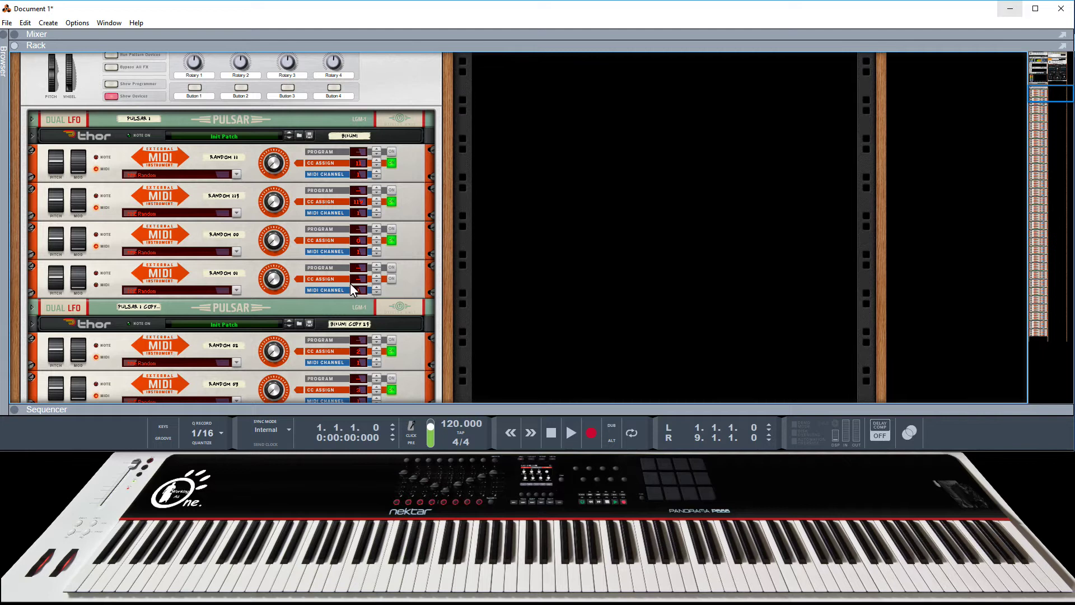
- Turn CC Assign on for the External MIDI Instrument directly below Random 00, turn it off again and return to Hydronexius
left_click(392, 279)
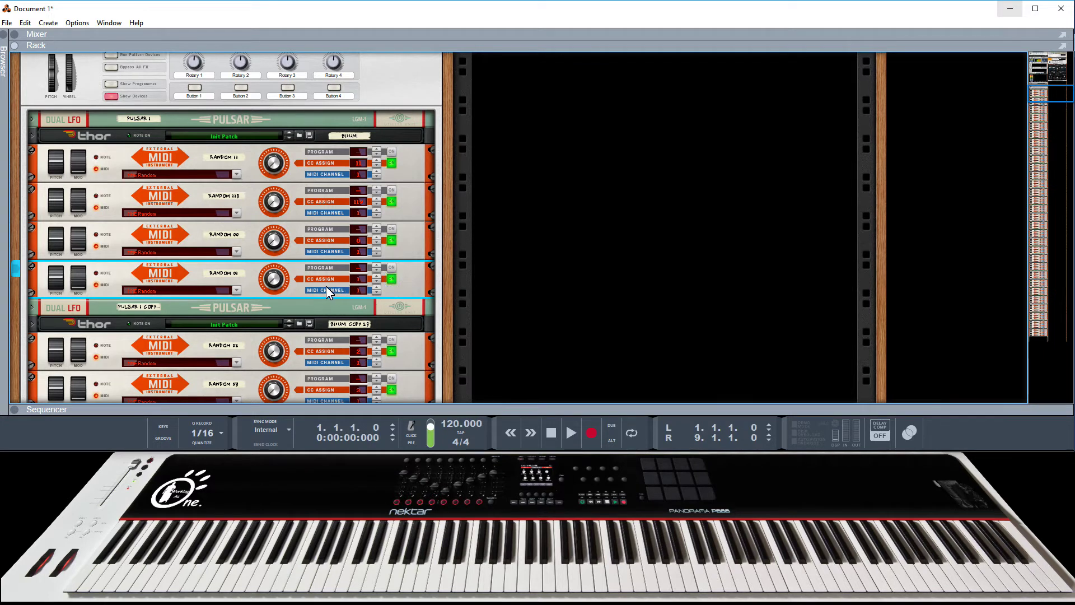
left_click(391, 278)
scroll(499, 263, "up", 10)
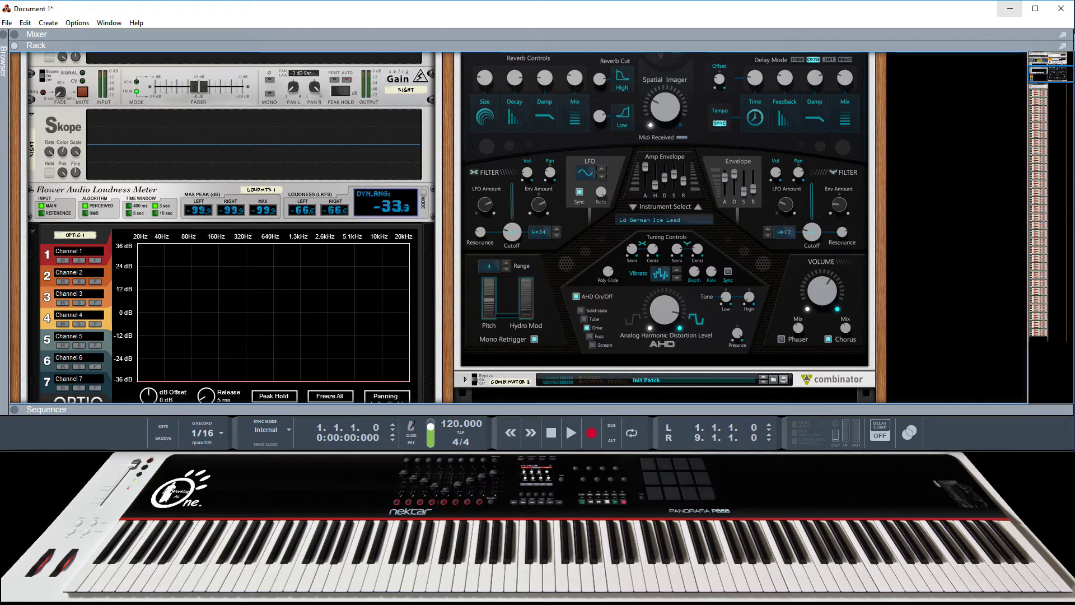
- Switch to Notepad++, find the com.dnalabs.Hydronexius scope in the remote map and highlight its CC 01 Volume mapping
key("alt+Tab")
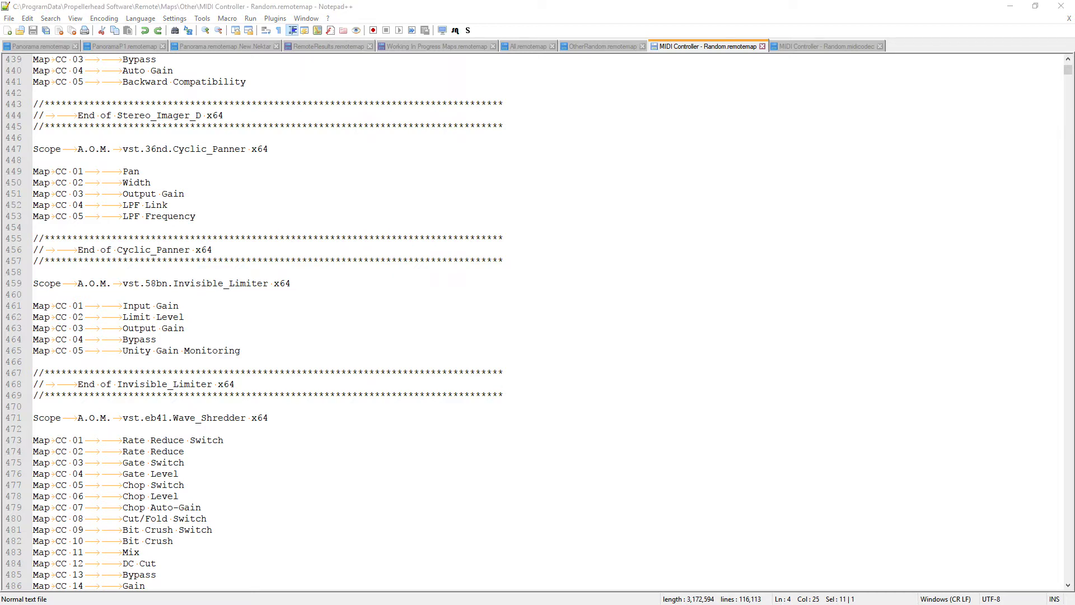
key("Return")
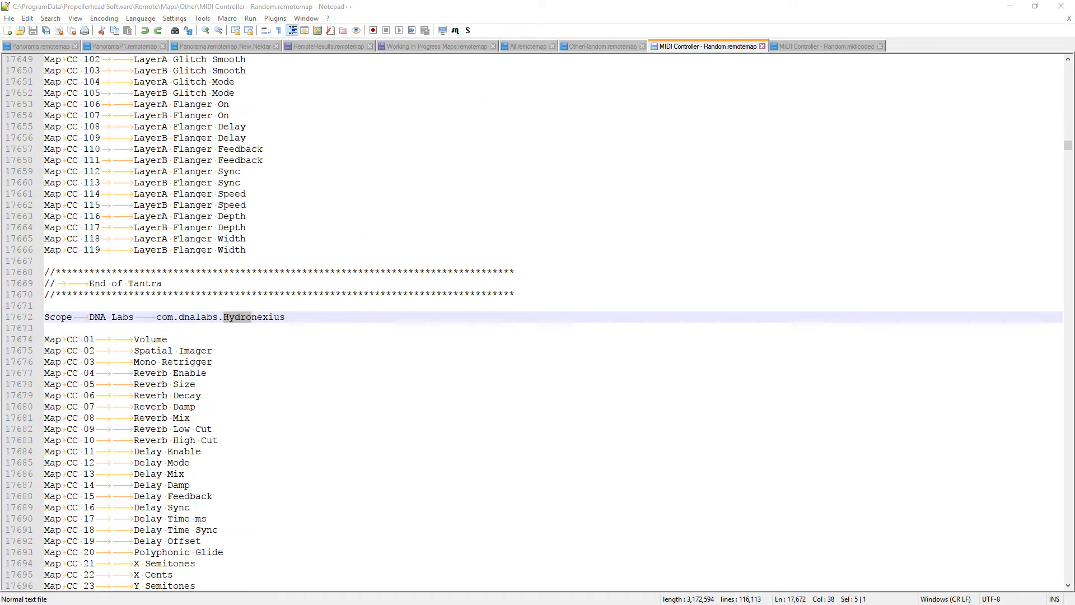
left_click(96, 340)
double_click(90, 340)
left_click(149, 340)
double_click(149, 340)
scroll(275, 423, "down", 1)
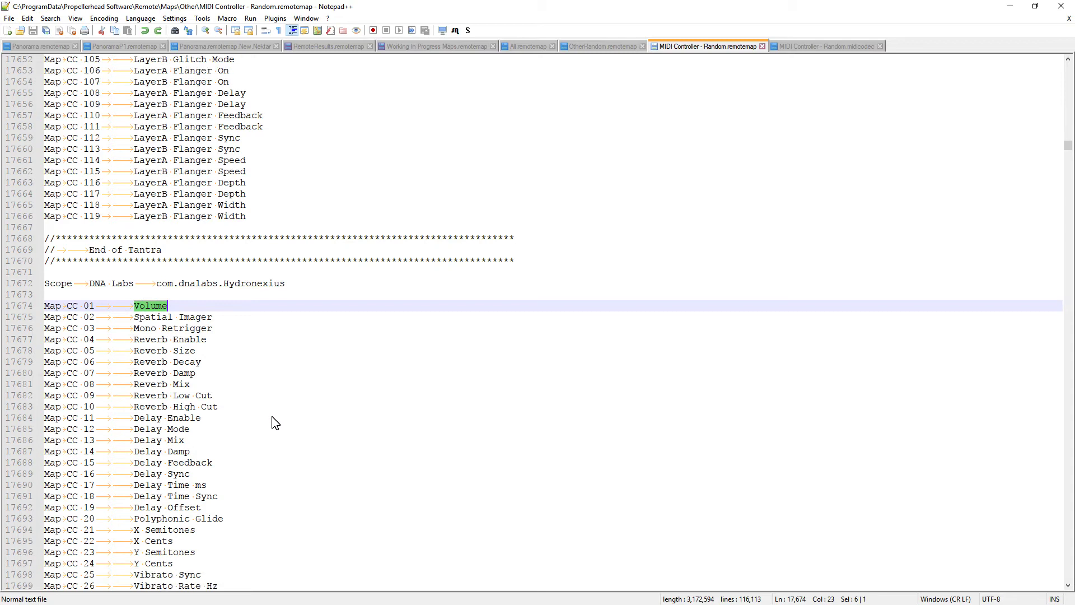
scroll(274, 423, "down", 5)
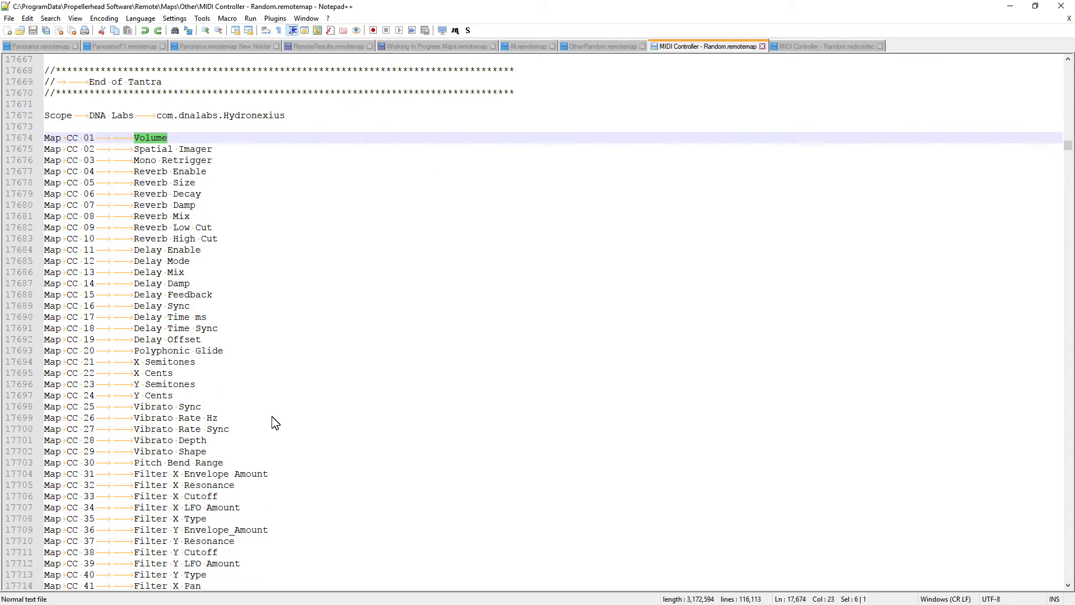
- Point out the Volume, X Semitones and Y Semitones mappings in the Hydronexius scope
left_click(151, 140)
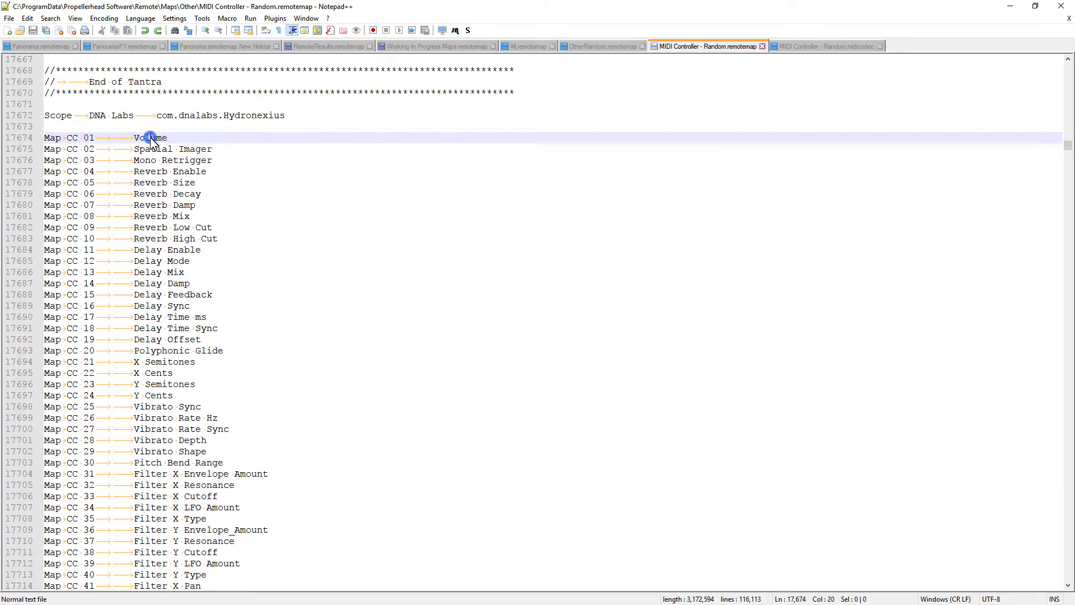
double_click(168, 362)
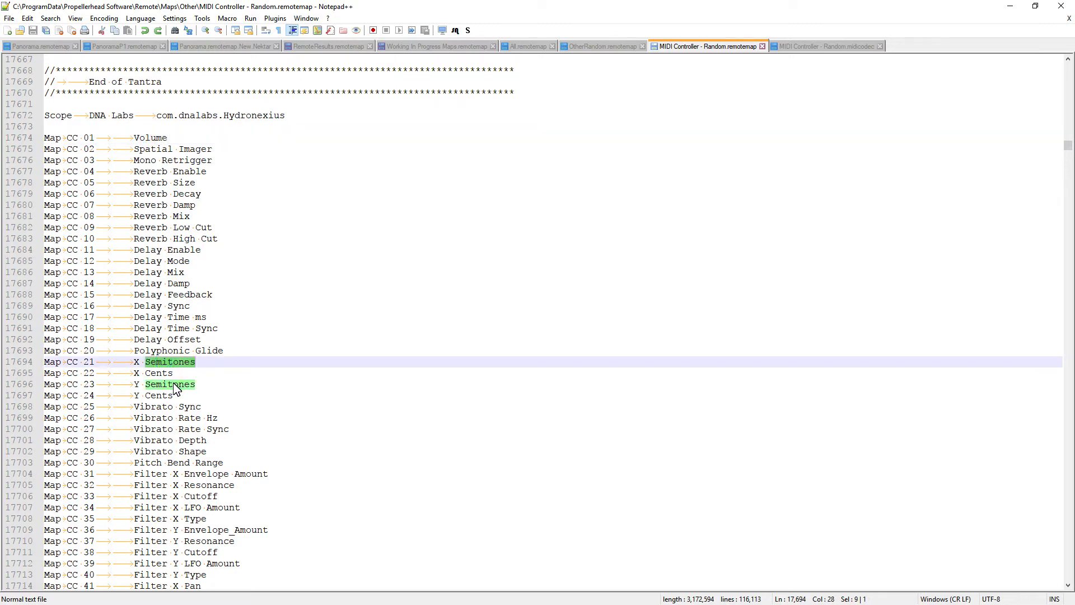
double_click(172, 384)
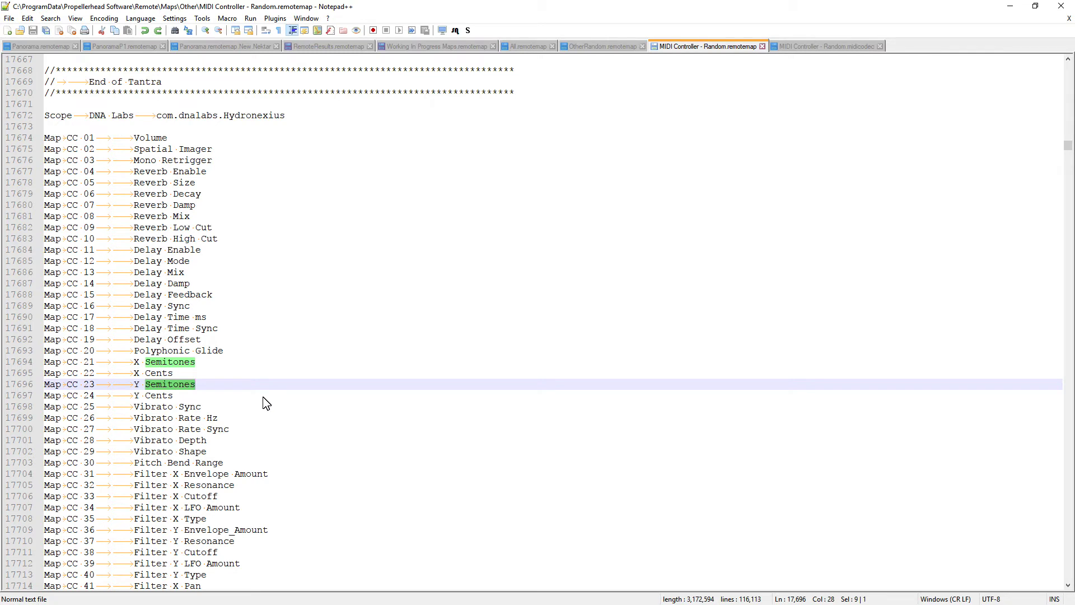
left_click(159, 362)
left_click(162, 384)
left_click(165, 362)
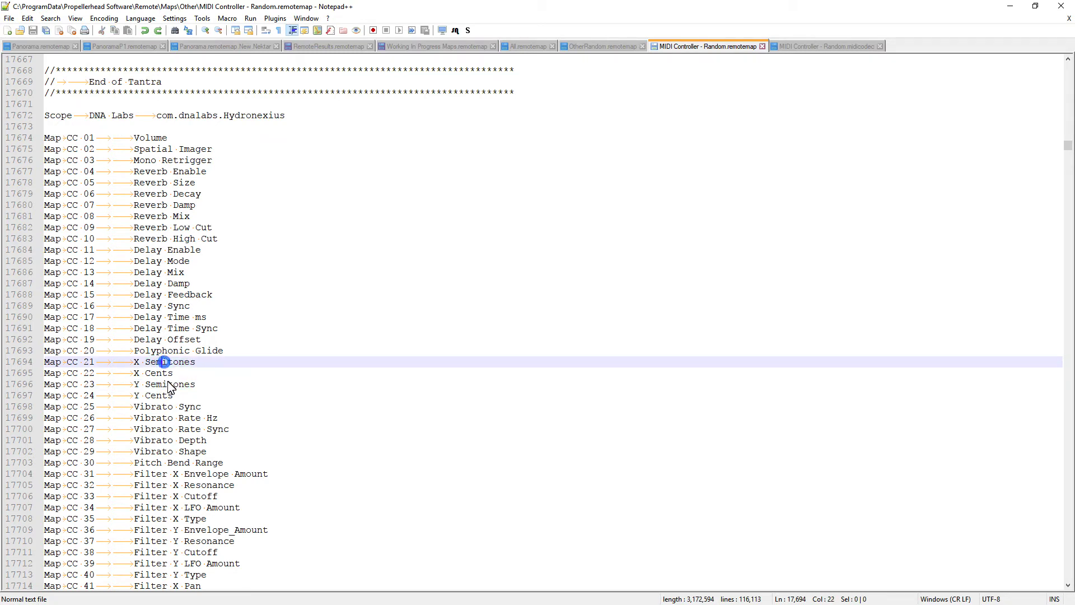
left_click(168, 385)
- Highlight the Amp Envelope Attack mapping on CC 49 in the Hydronexius scope and switch back to Reason
scroll(323, 426, "down", 10)
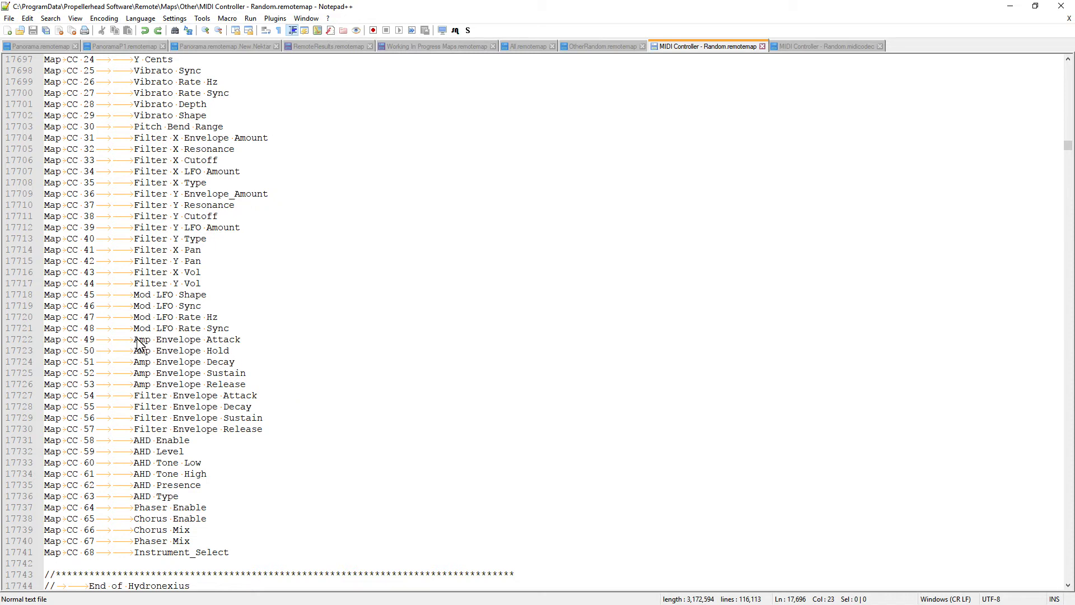
left_click_drag(134, 339, 241, 339)
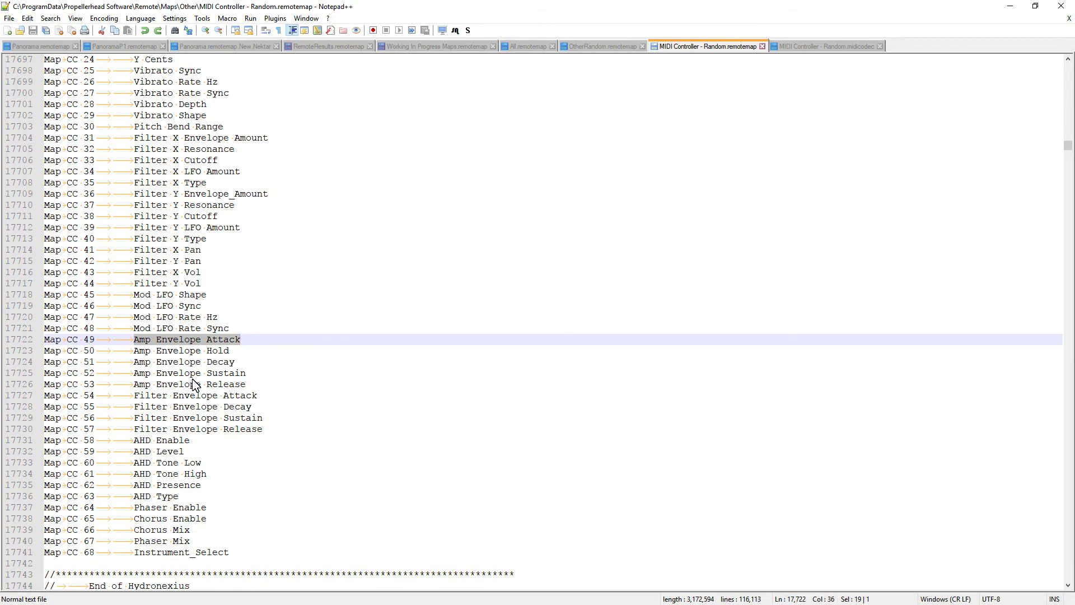
scroll(295, 400, "up", 16)
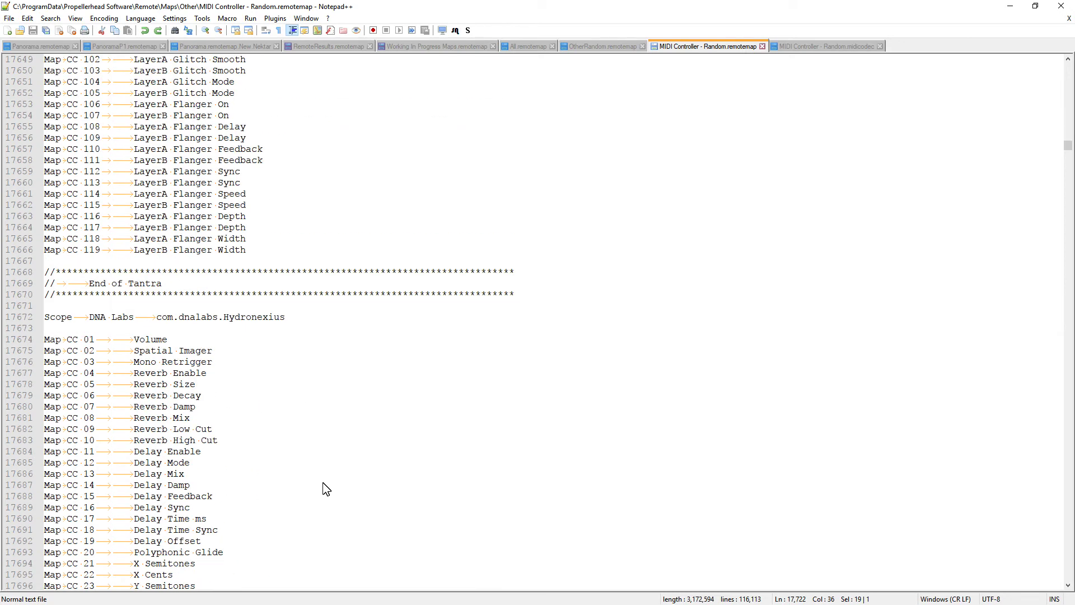
left_click(1011, 7)
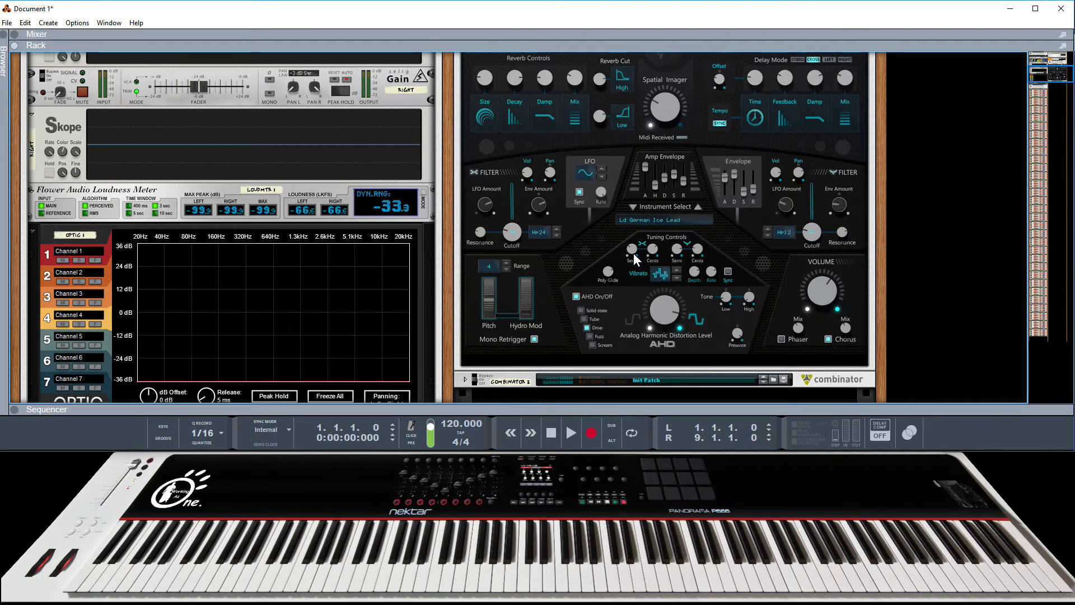
- Look up which CCs control X Semitones and Y Semitones in Notepad++'s Hydronexius scope, and return to Reason
mouse_move(631, 253)
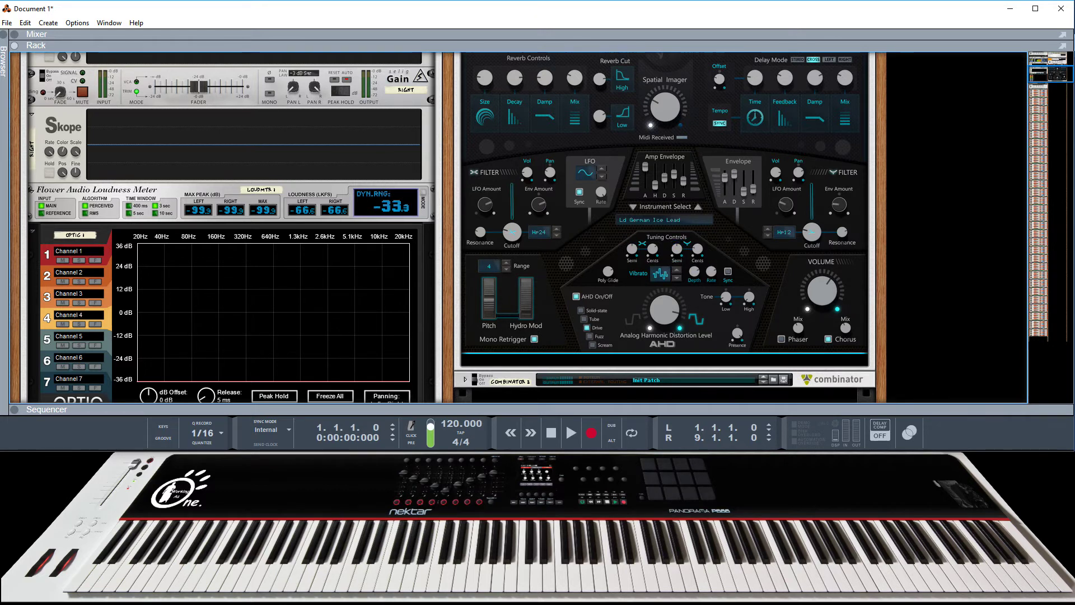
key("alt+Tab")
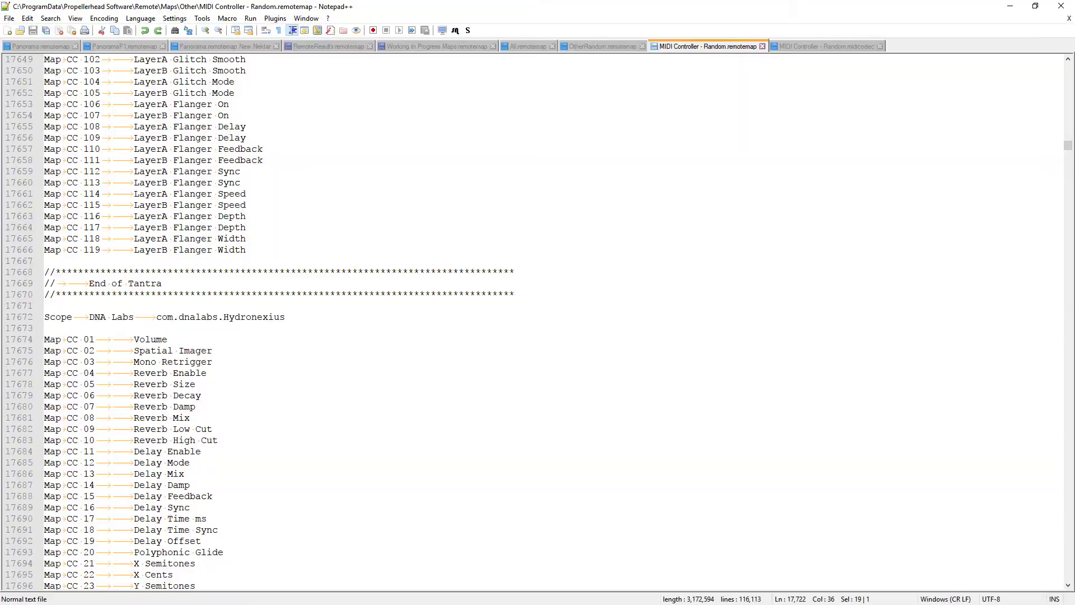
scroll(259, 432, "down", 3)
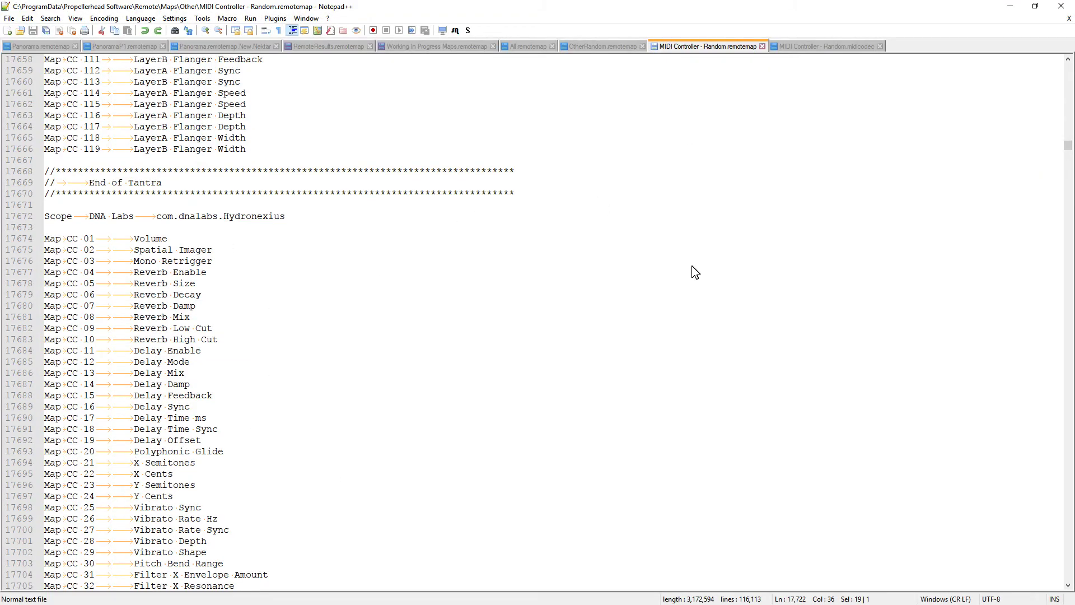
left_click(1008, 9)
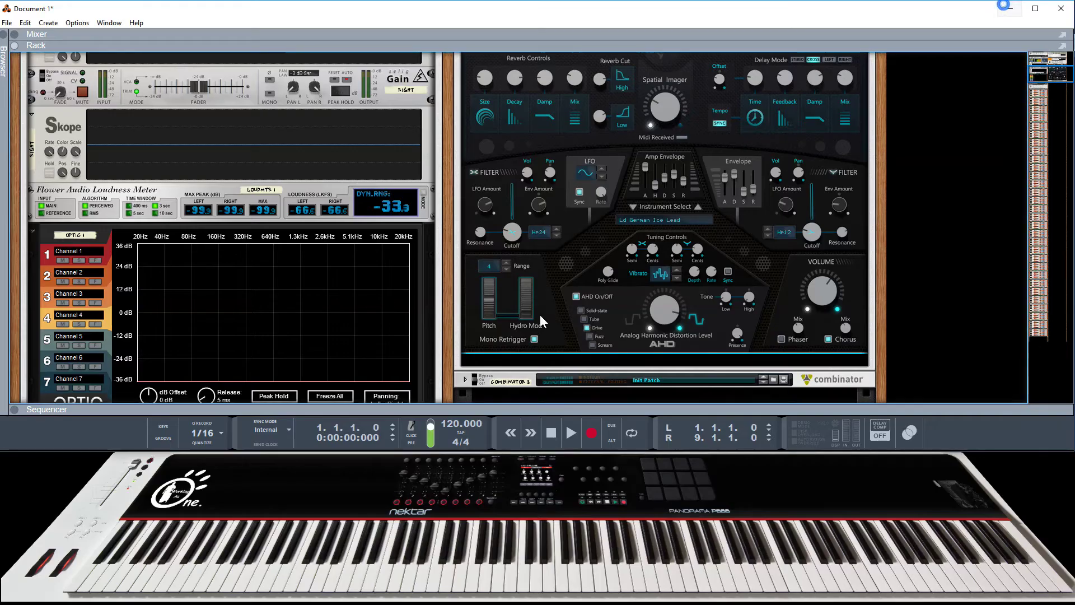
- Turn CC Assign off for the External MIDI Instruments Random 21 and Random 23
scroll(444, 320, "down", 5)
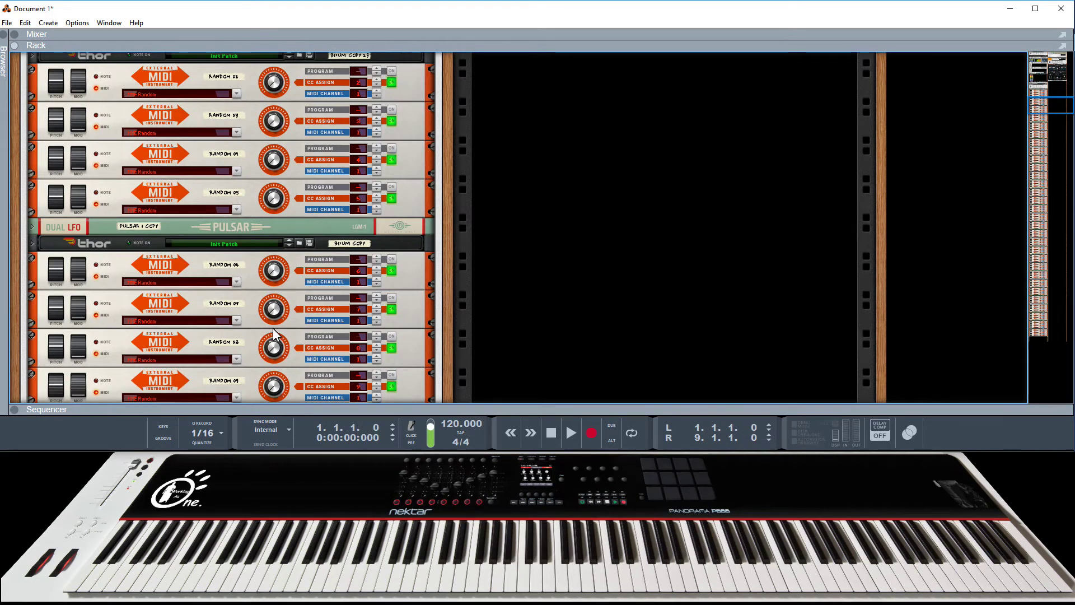
scroll(241, 355, "down", 4)
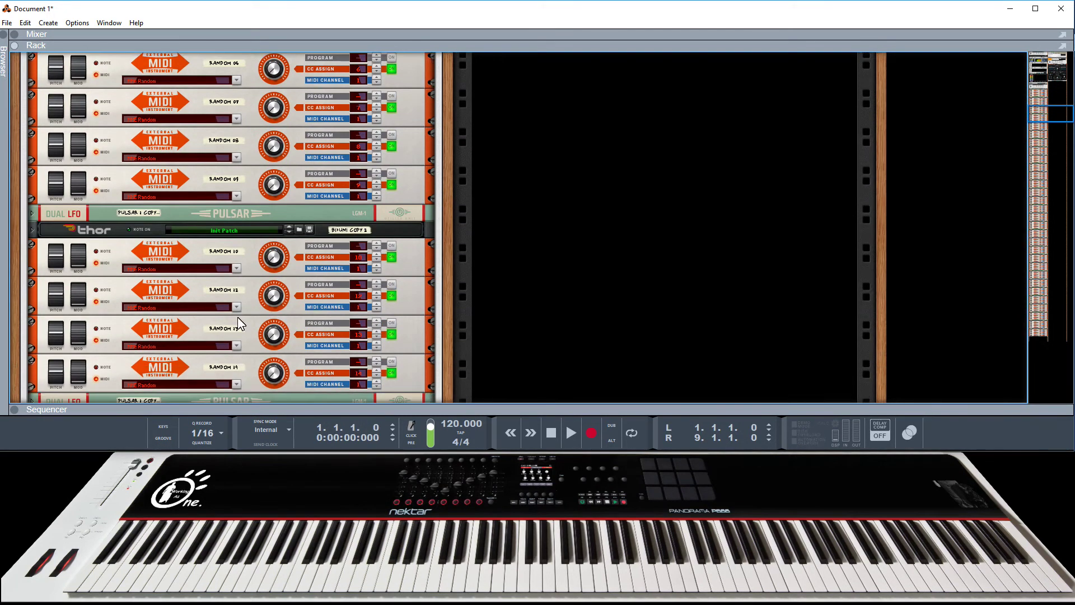
scroll(233, 366, "down", 3)
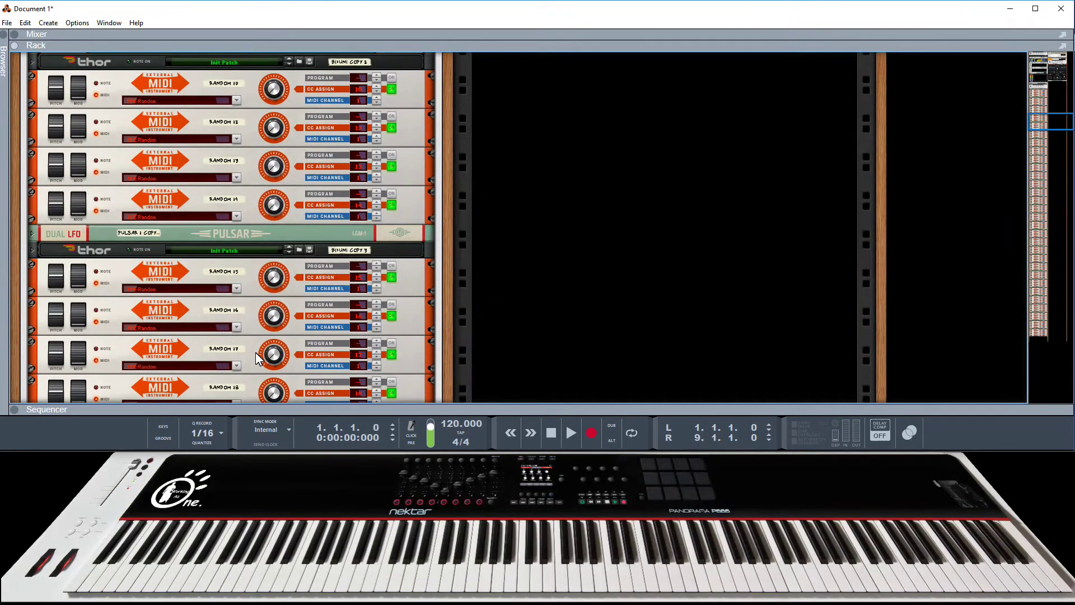
scroll(255, 352, "down", 3)
scroll(248, 308, "down", 3)
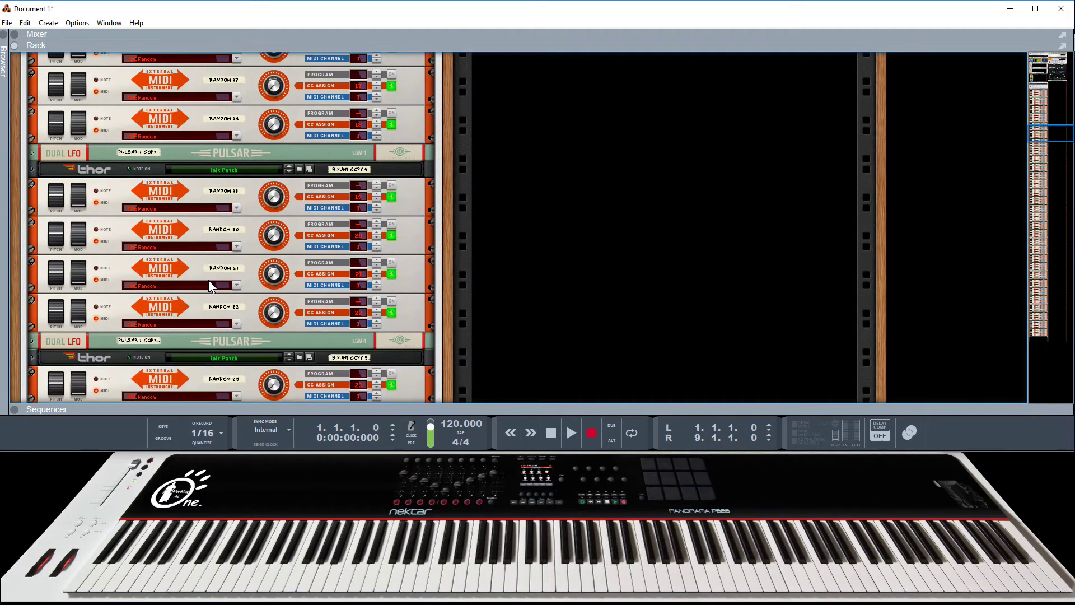
left_click(392, 273)
scroll(405, 285, "down", 2)
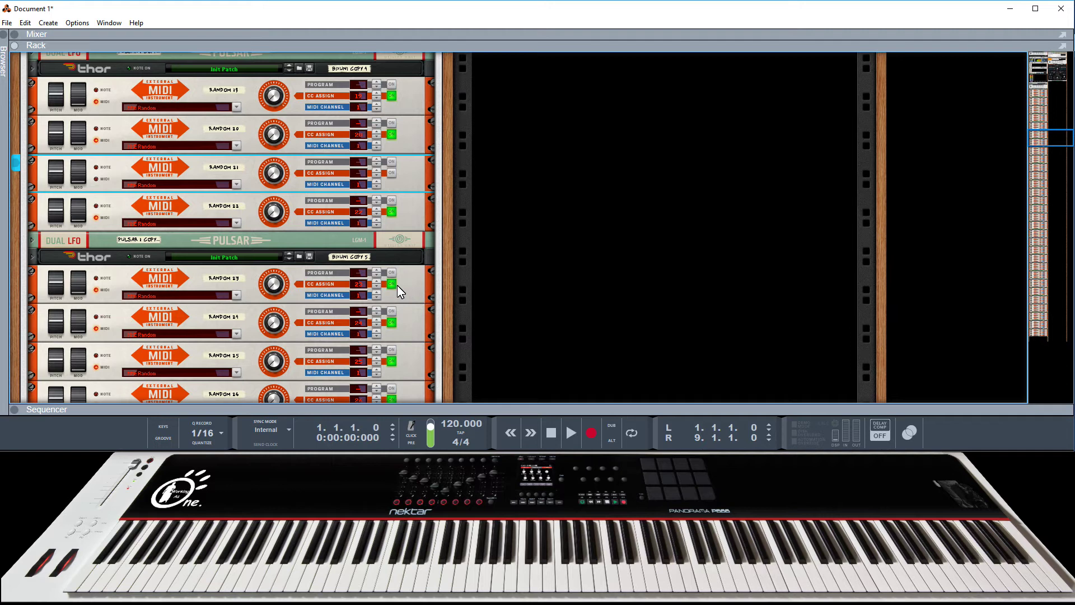
left_click(392, 284)
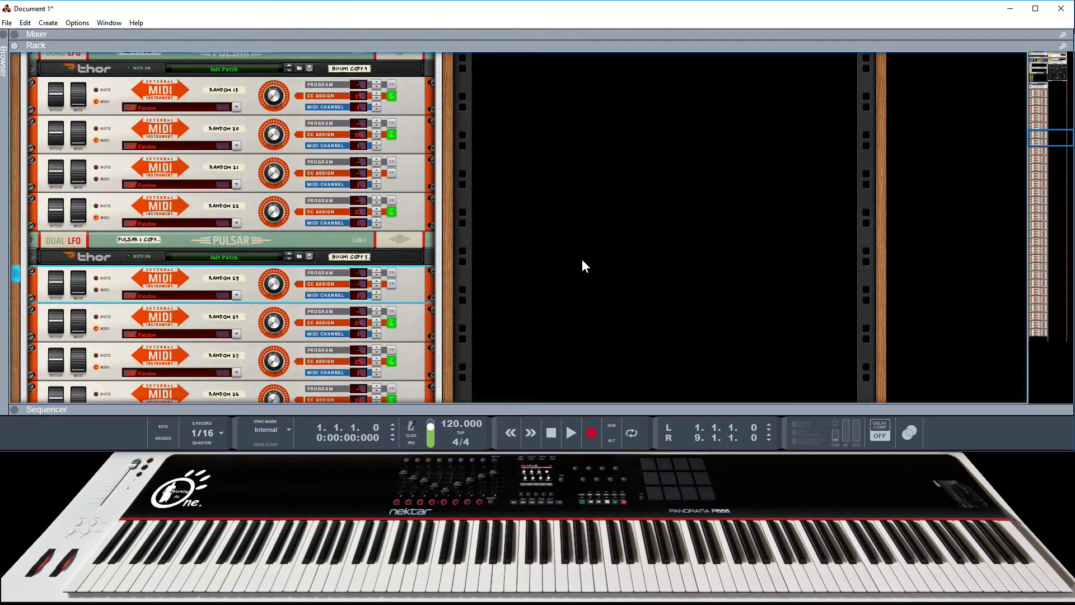
- Unmute the Random port in loopMIDI to randomise Hydronexius, move the loopMIDI window clear of the synth, and mute the port again
scroll(582, 259, "up", 10)
scroll(583, 259, "up", 2)
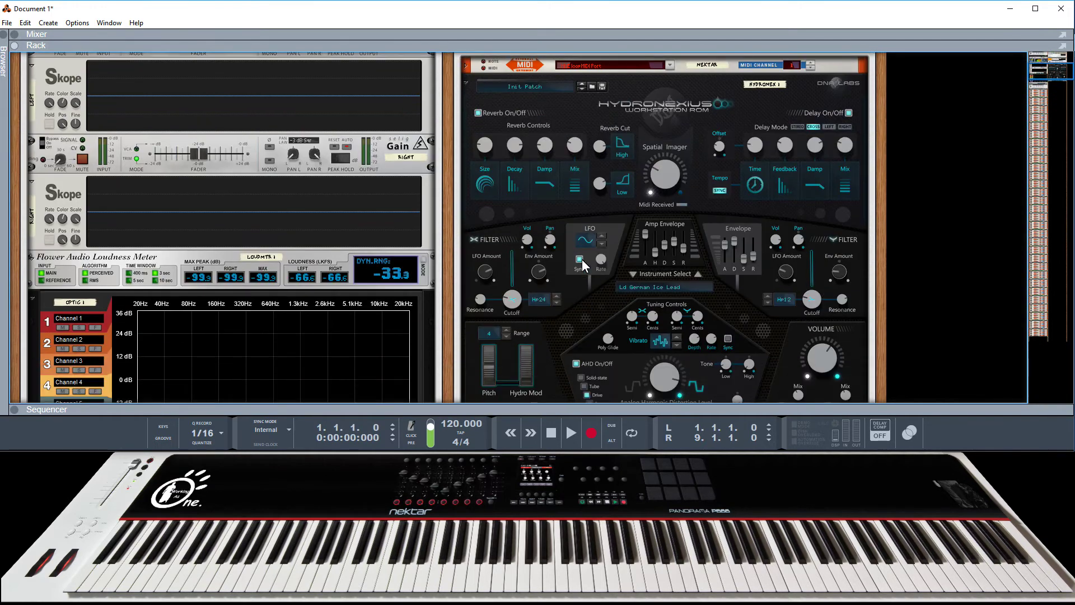
scroll(583, 259, "down", 1)
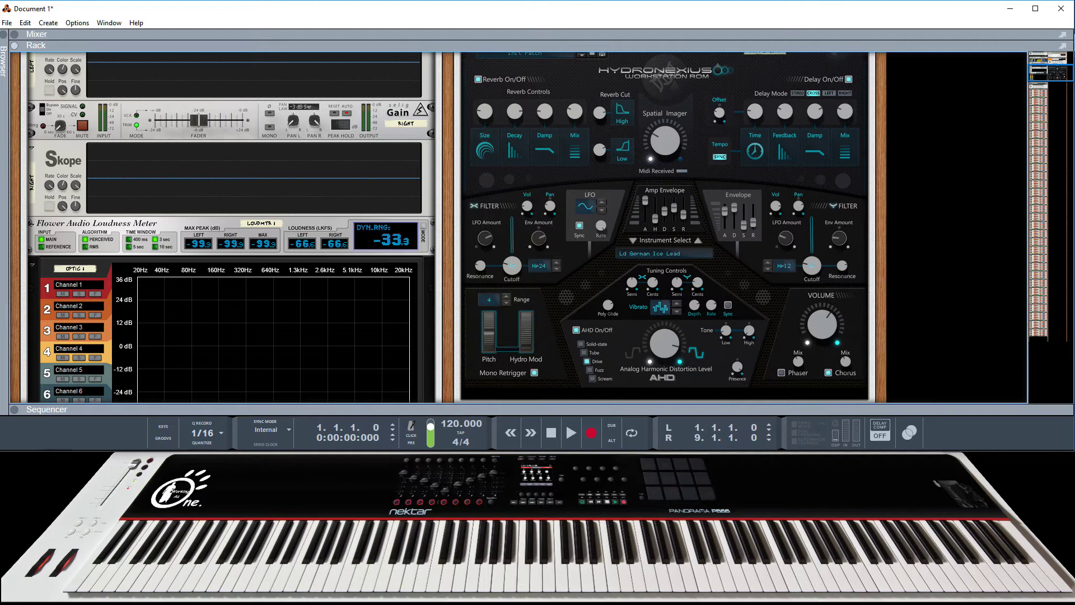
key("alt+Tab")
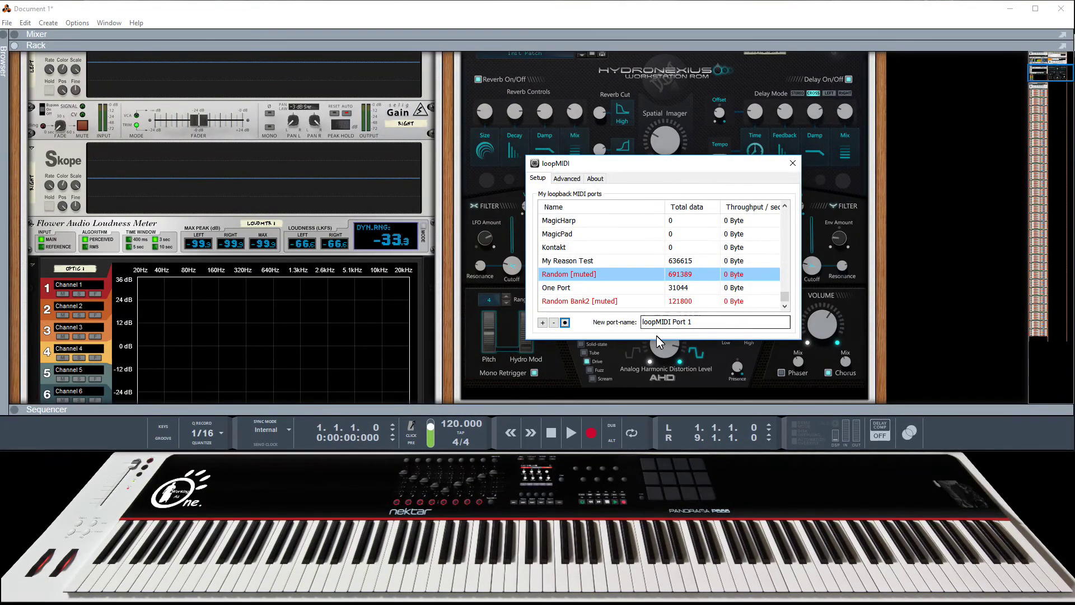
left_click(566, 323)
left_click_drag(644, 169, 297, 226)
left_click(216, 378)
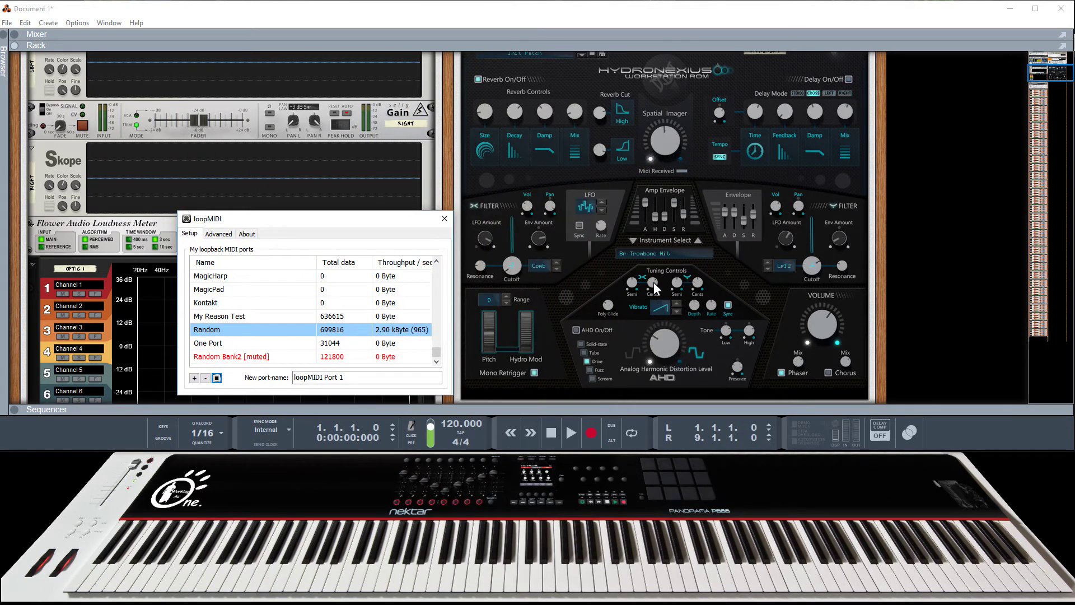
left_click(218, 378)
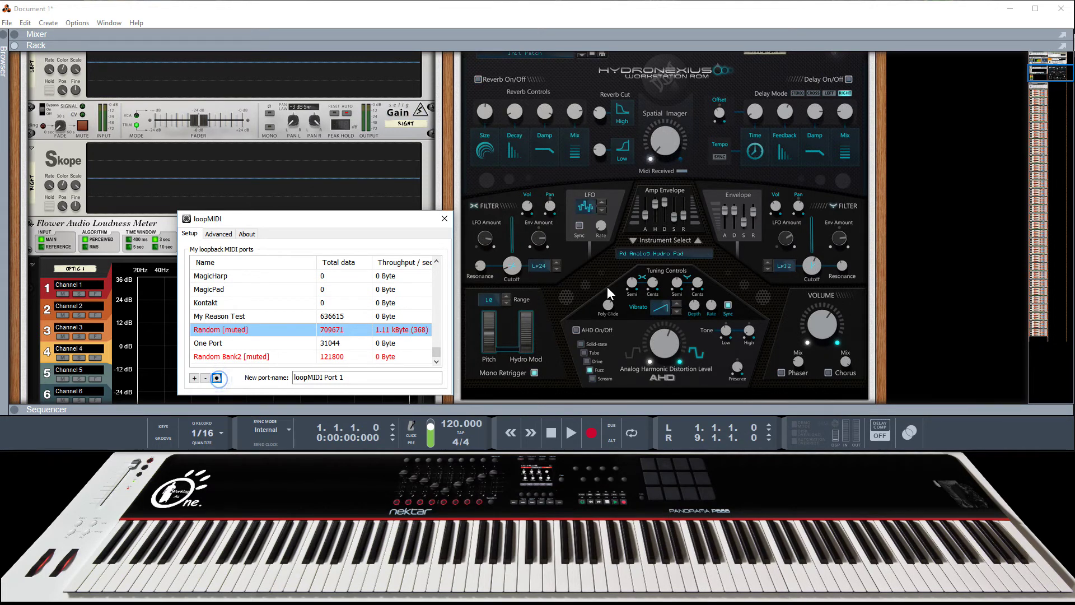
- Try a lower X Cents tuning on the randomised Hydronexius patch
mouse_move(657, 282)
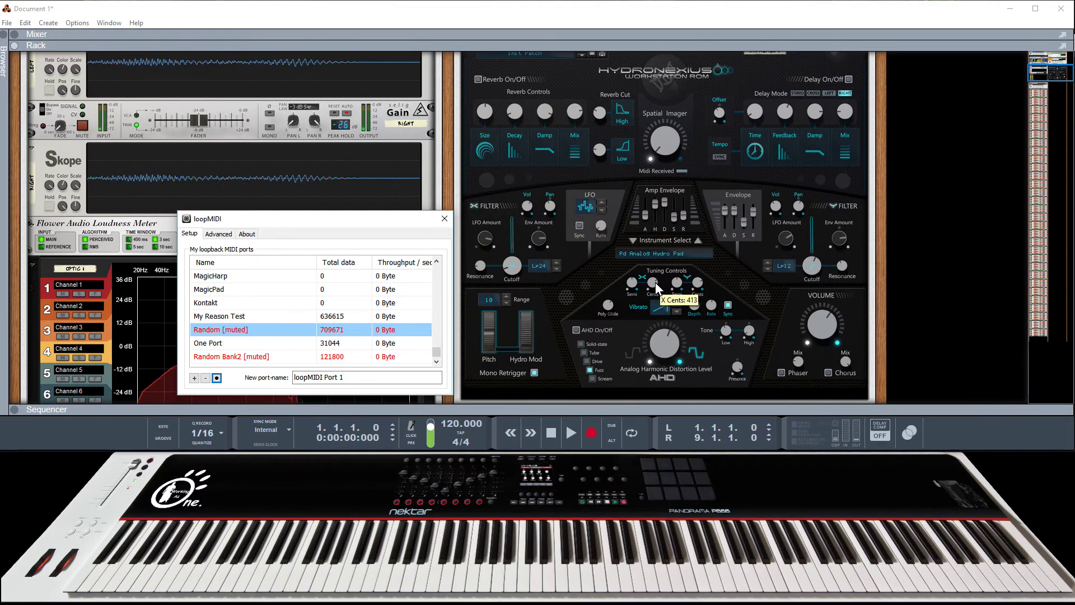
left_click_drag(654, 284, 660, 441)
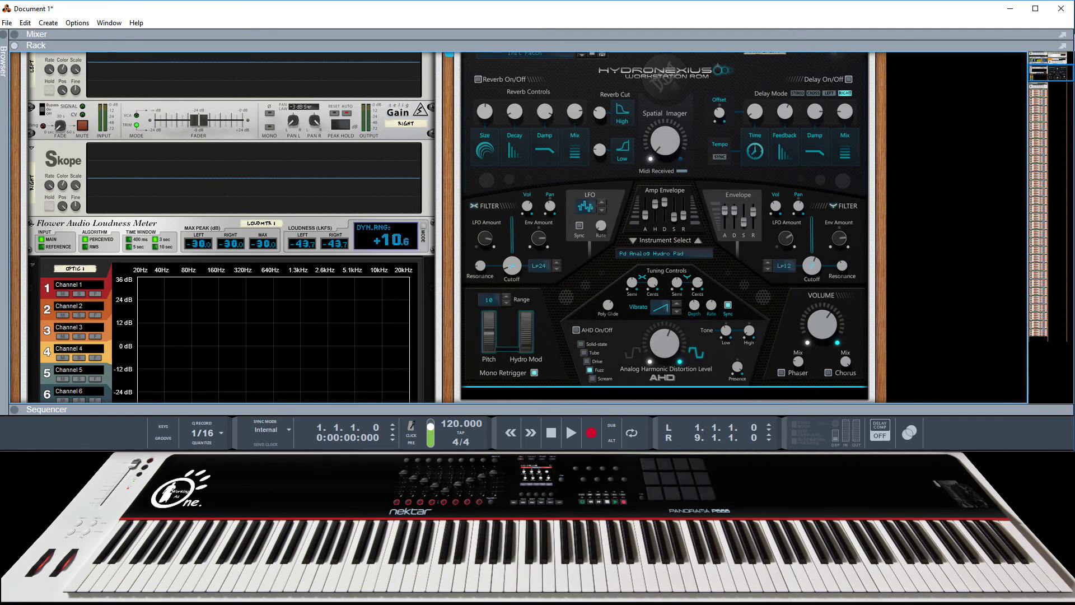
key("alt+Tab")
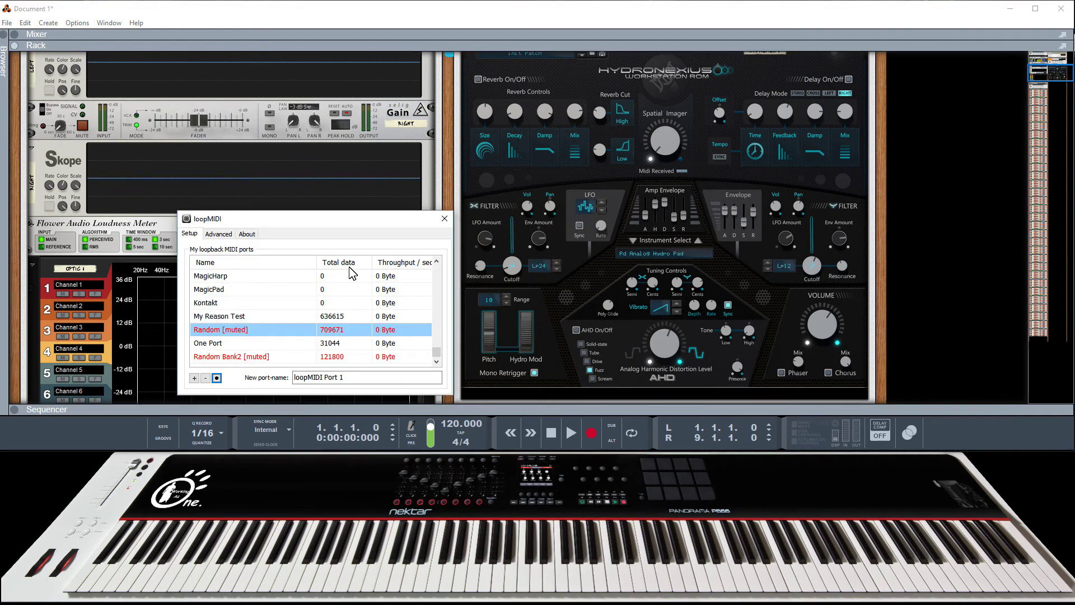
left_click_drag(356, 224, 343, 227)
key("alt+Tab")
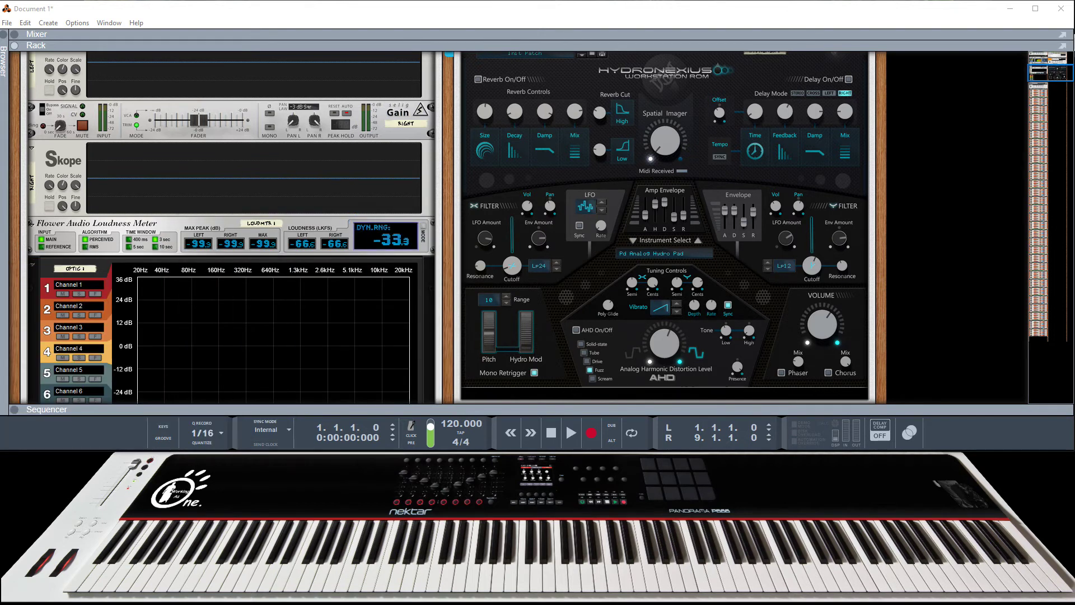
- Reset Hydronexius to its default sound and demonstrate the effect of the X Cents tuning knob
right_click(600, 256)
left_click(650, 426)
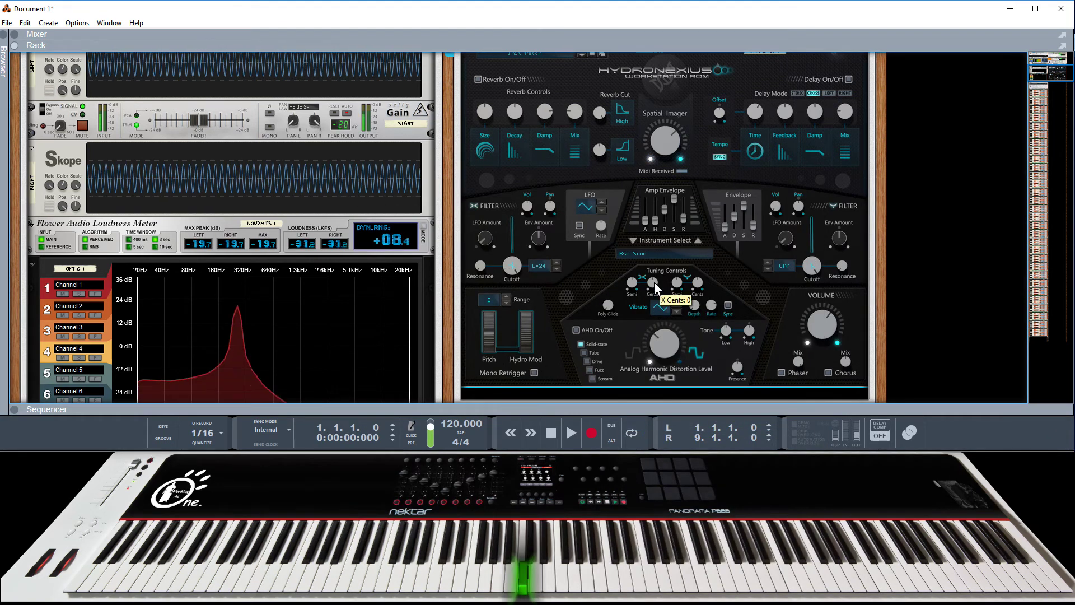
left_click_drag(654, 226, 659, 295)
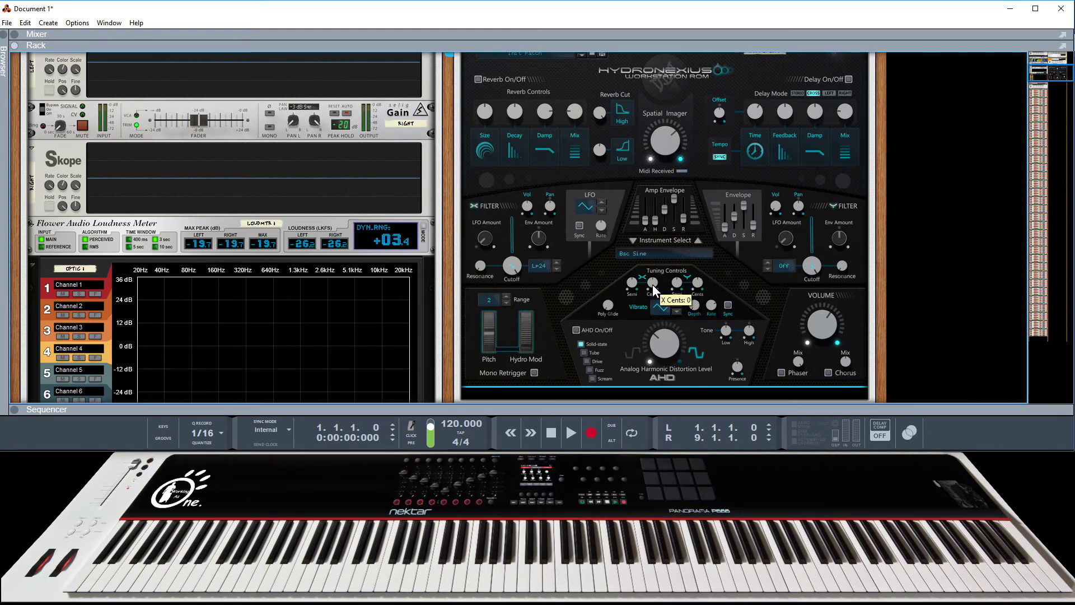
mouse_move(652, 284)
left_mouse_down()
mouse_move(649, 272)
mouse_move(667, 387)
mouse_move(625, 253)
mouse_move(674, 325)
mouse_move(657, 325)
mouse_move(616, 217)
mouse_move(661, 362)
mouse_move(636, 238)
mouse_move(661, 380)
mouse_move(619, 224)
mouse_move(657, 362)
mouse_move(644, 305)
mouse_move(634, 338)
mouse_move(637, 233)
mouse_move(663, 386)
mouse_move(630, 244)
mouse_move(637, 274)
left_mouse_up()
- Inspect Random 22's CC knob and its rear CV cabling, and return to the Hydronexius tuning controls
scroll(378, 325, "down", 15)
scroll(378, 327, "down", 15)
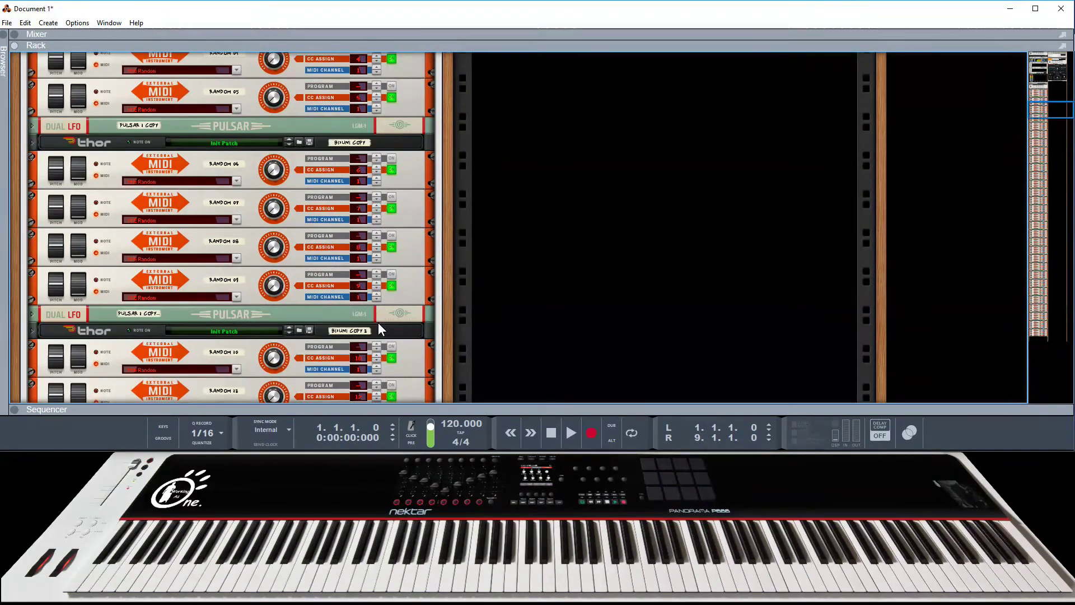
left_click(308, 220)
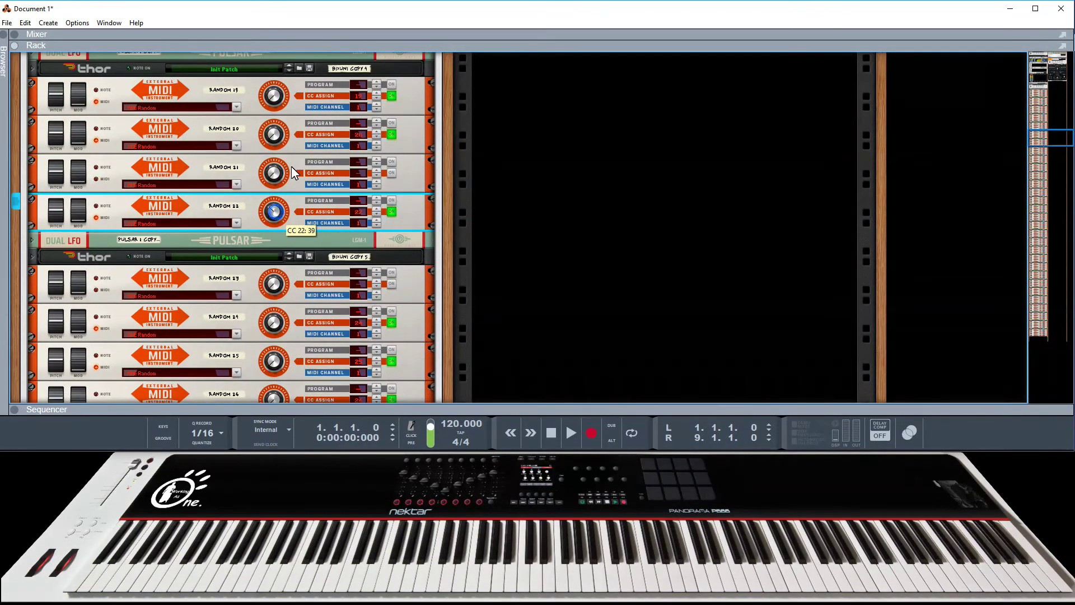
key("Tab")
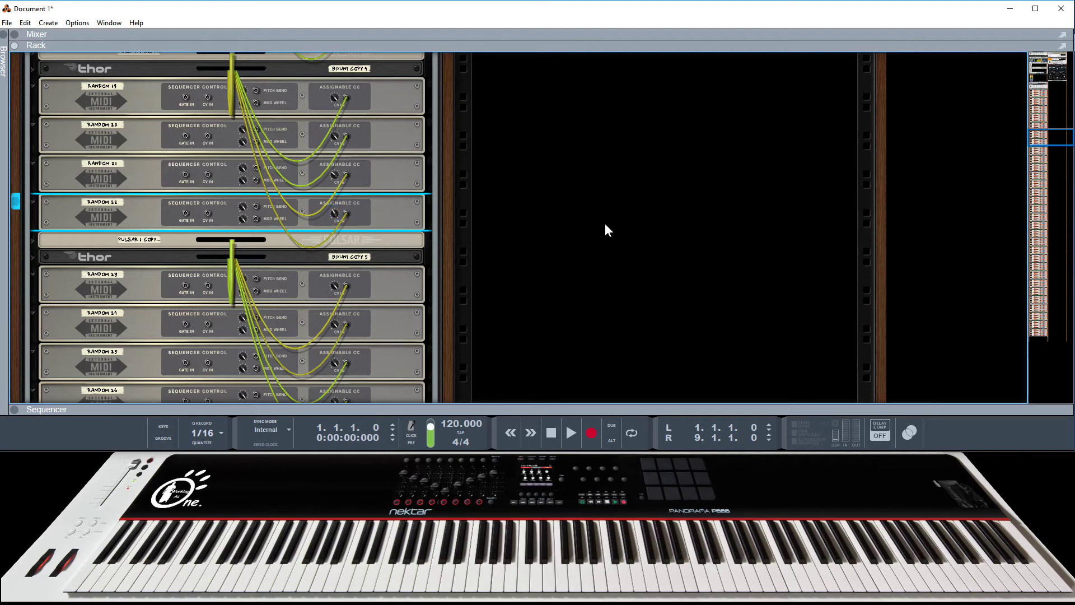
key("Tab")
scroll(624, 239, "up", 12)
scroll(624, 238, "up", 8)
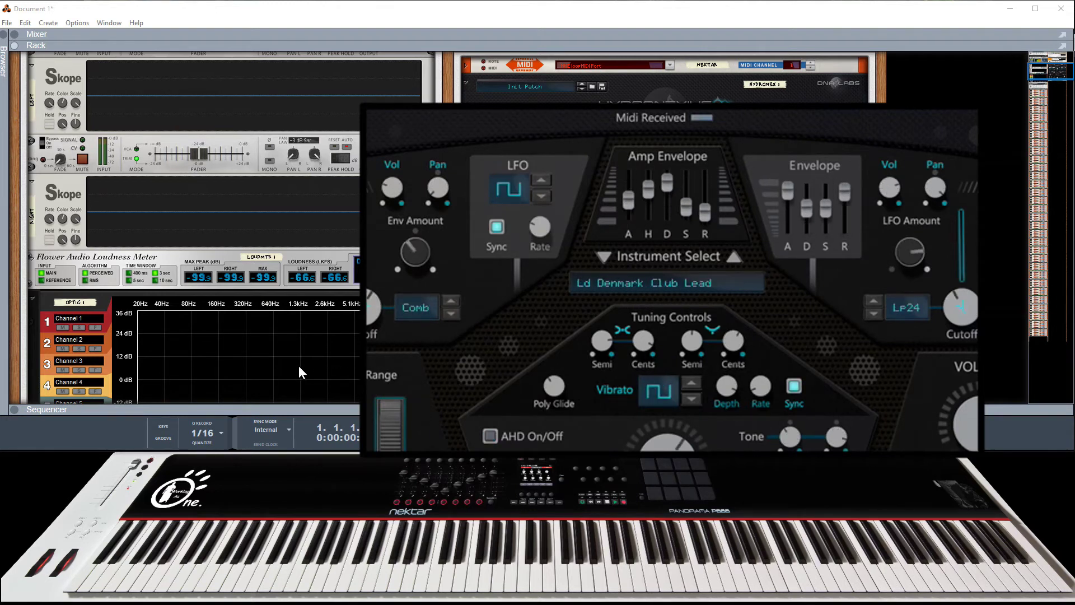
- Set the rear Assignable CC CV input trim of Random 22 to about 29 and check X Cents on Hydronexius
scroll(297, 373, "down", 10)
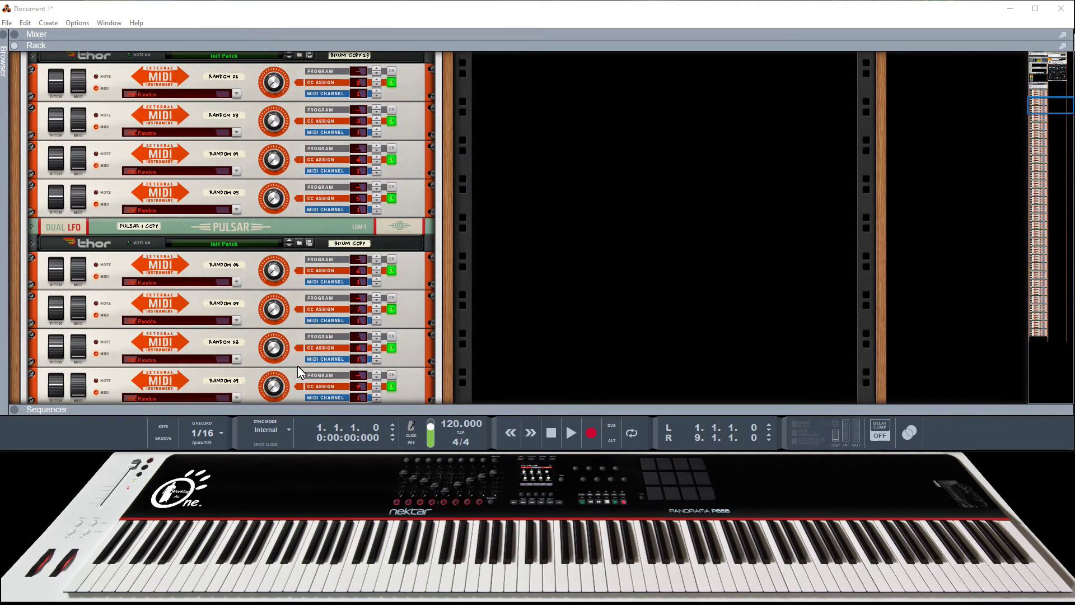
scroll(298, 367, "down", 2)
scroll(297, 365, "down", 11)
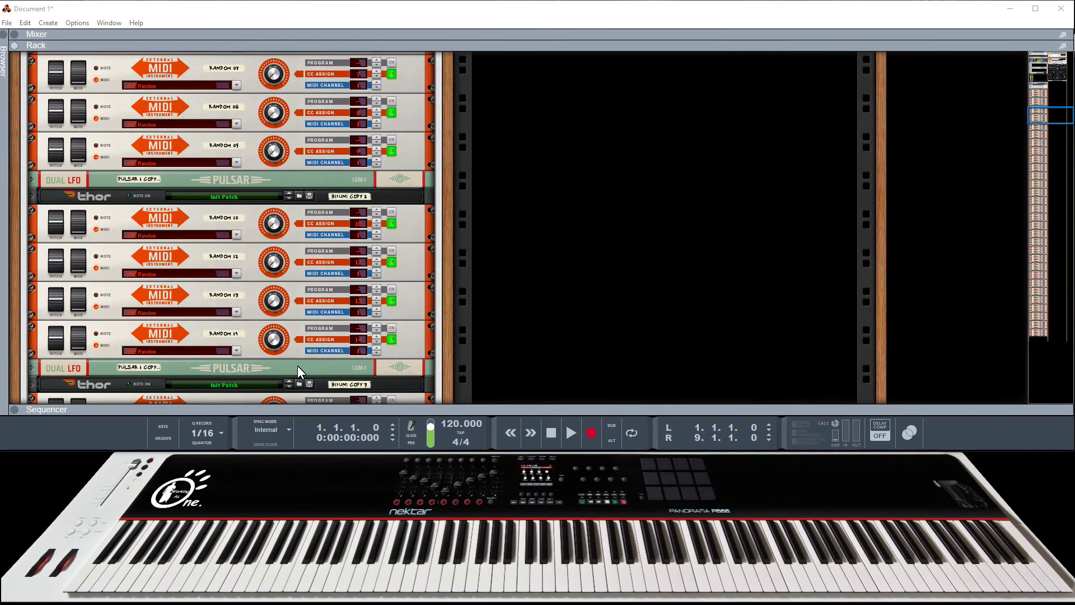
scroll(298, 365, "down", 1)
scroll(298, 367, "down", 6)
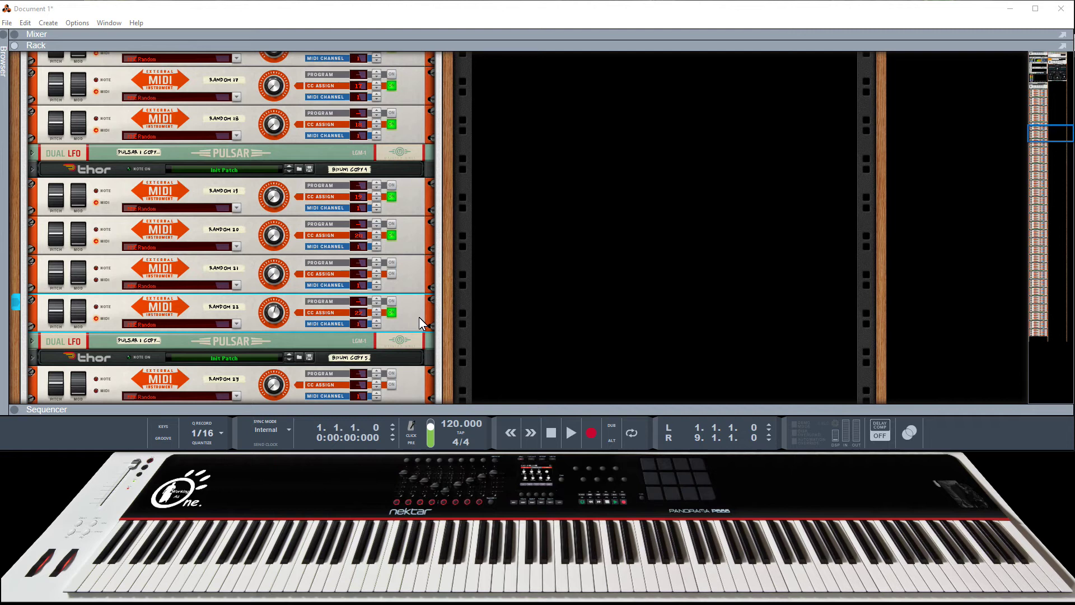
key("Tab")
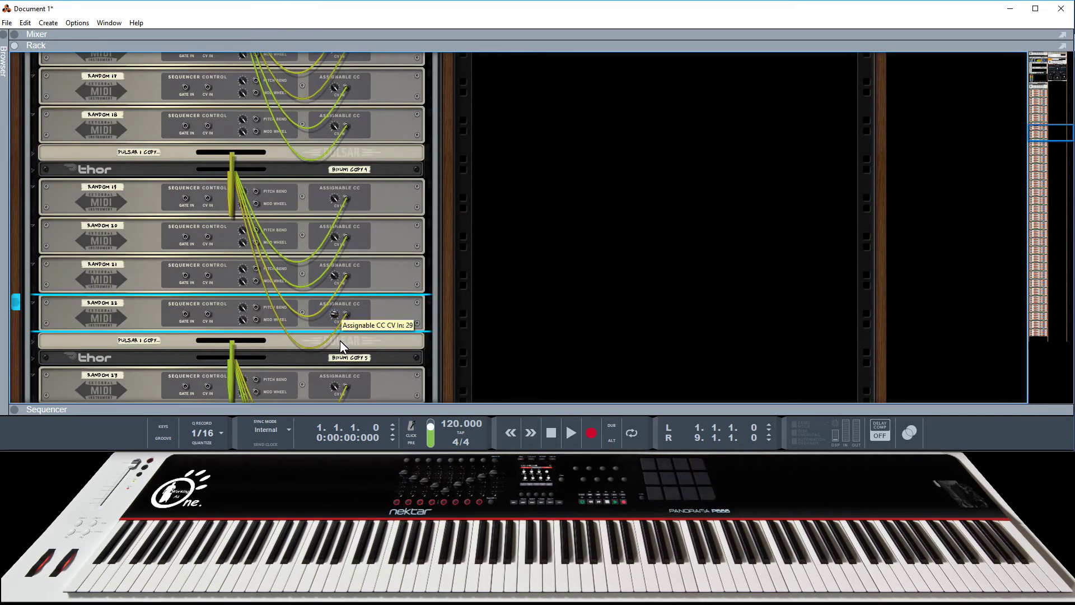
scroll(601, 263, "up", 10)
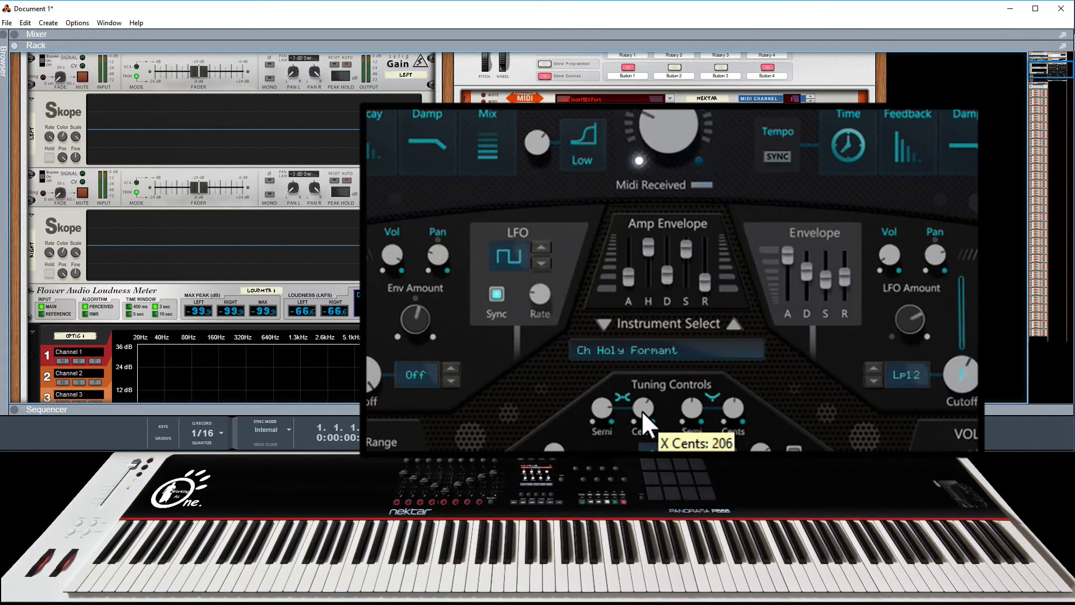
- Check the CC 22 value on the front of Random 22 and return to Hydronexius
key("Tab")
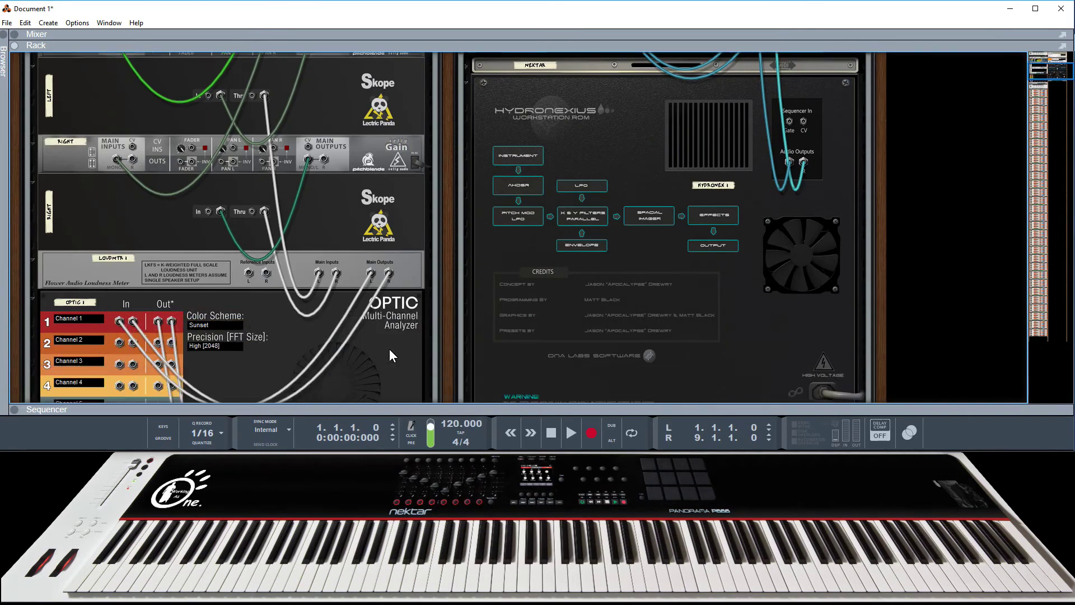
scroll(390, 353, "down", 10)
key("Tab")
scroll(390, 354, "down", 4)
scroll(391, 352, "down", 9)
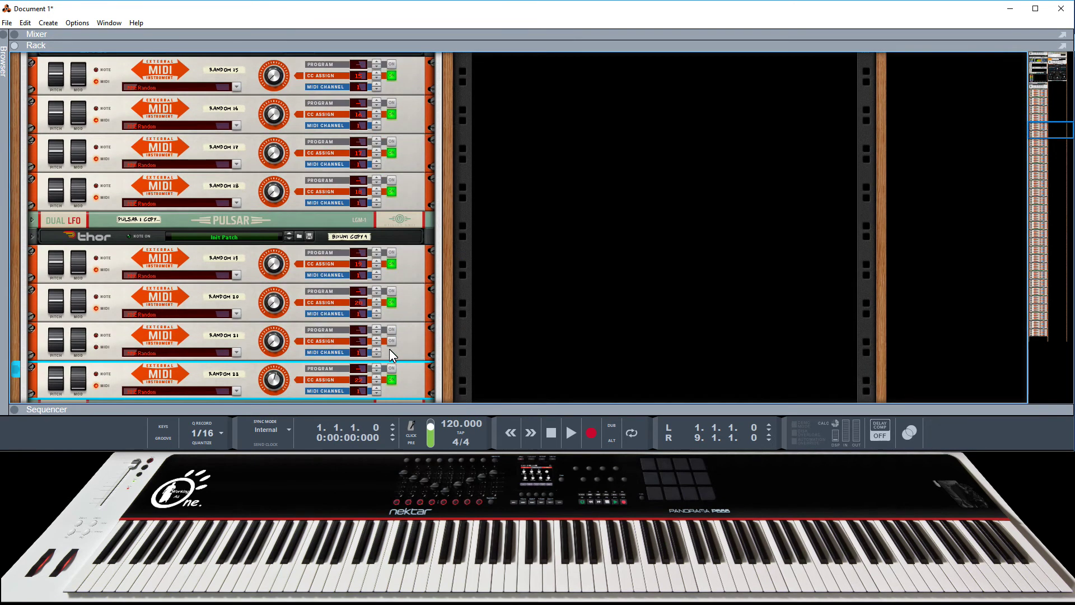
mouse_move(275, 279)
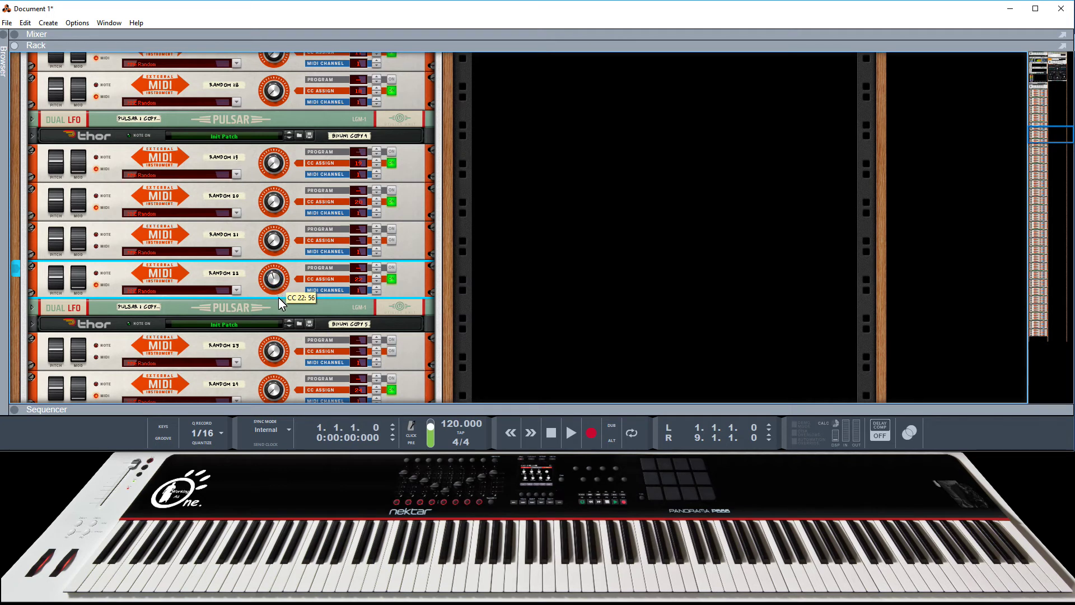
scroll(600, 269, "up", 15)
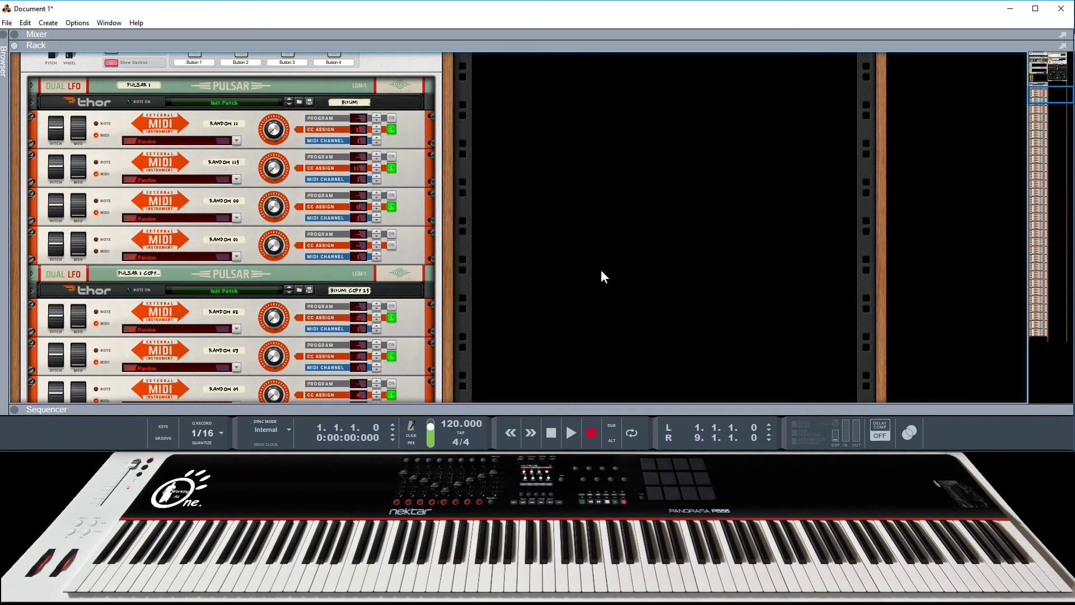
scroll(601, 270, "down", 1)
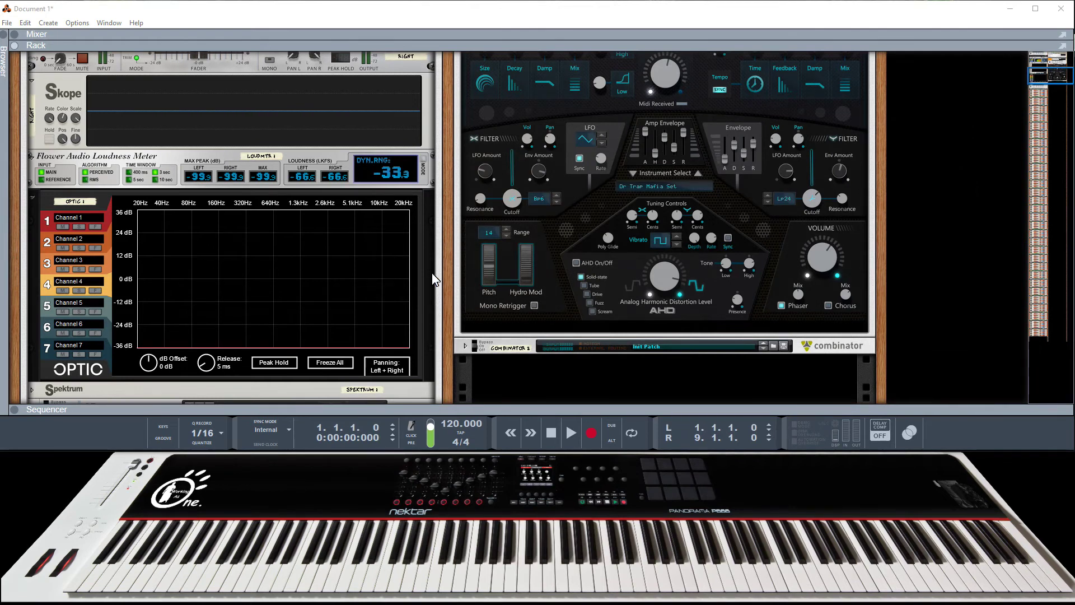
- Maximise the window and unfold the second Combinator to expose its CV generator, EMI 1, CVA-7 analyzer and Thor
scroll(315, 300, "down", 5)
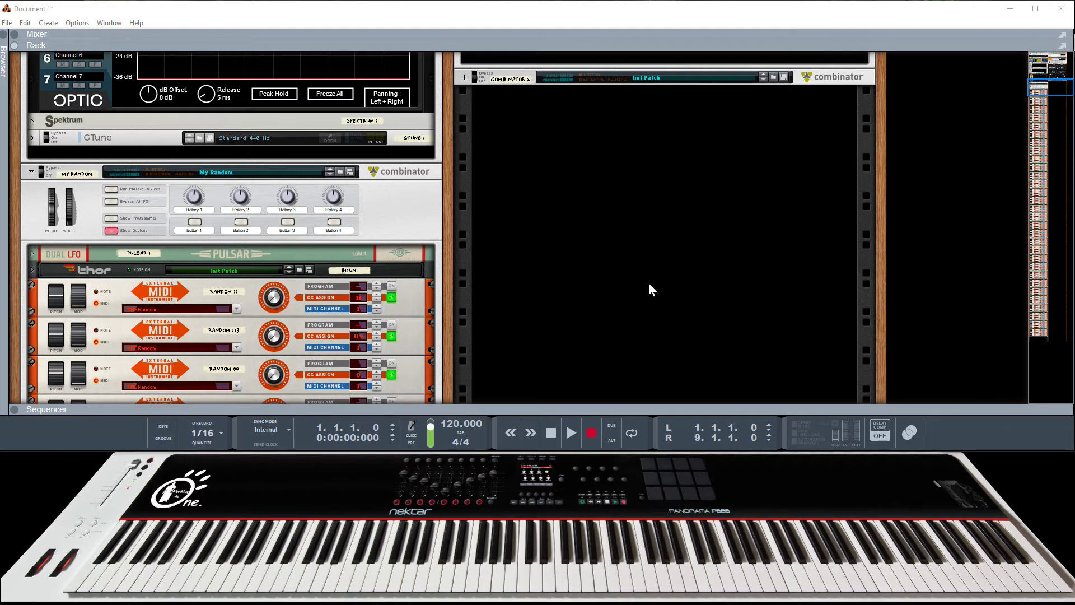
left_click(1035, 12)
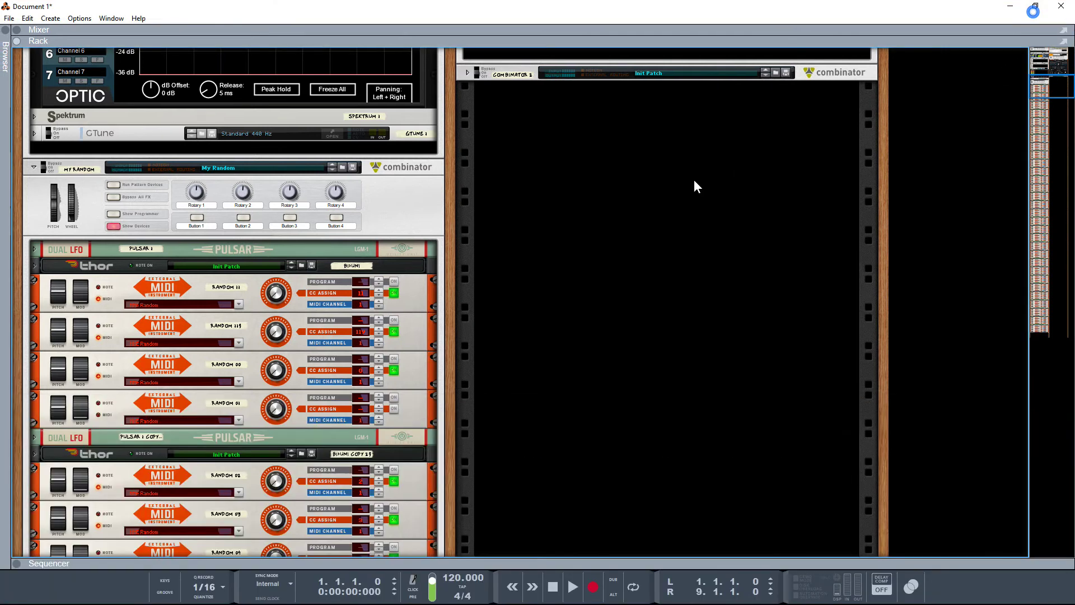
left_click(468, 73)
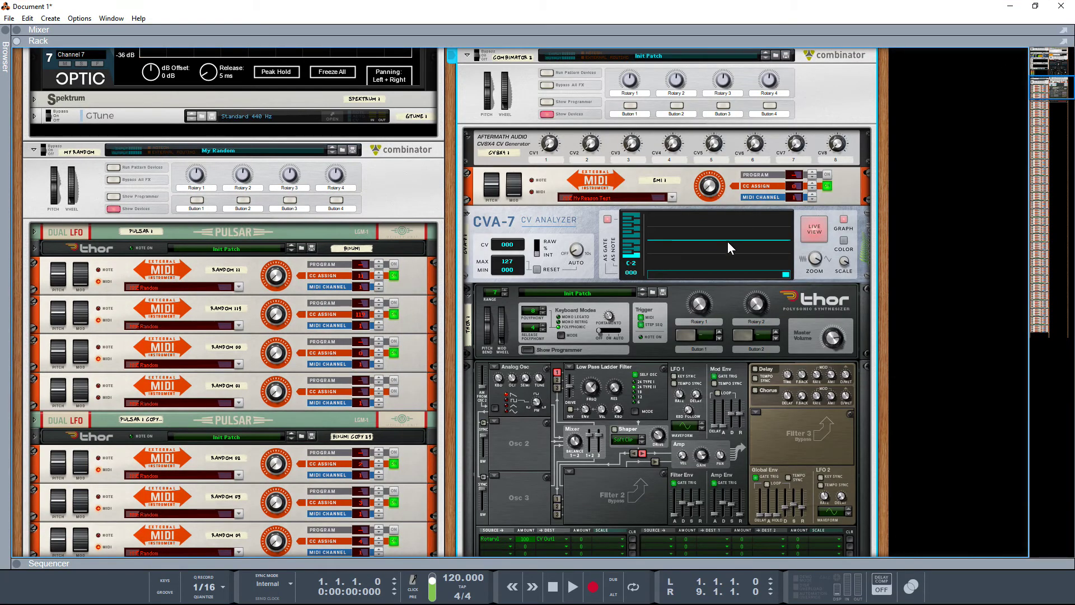
scroll(728, 241, "up", 2)
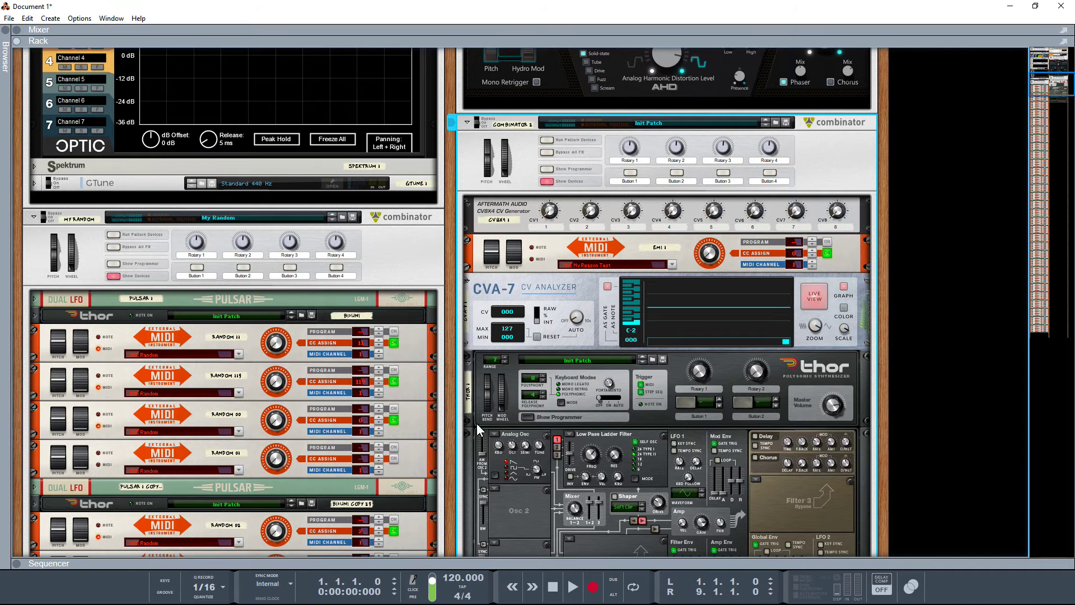
- Check the remote override mapping of Thor's Rotary 1 and leave it without changes
right_click(699, 377)
left_click(736, 433)
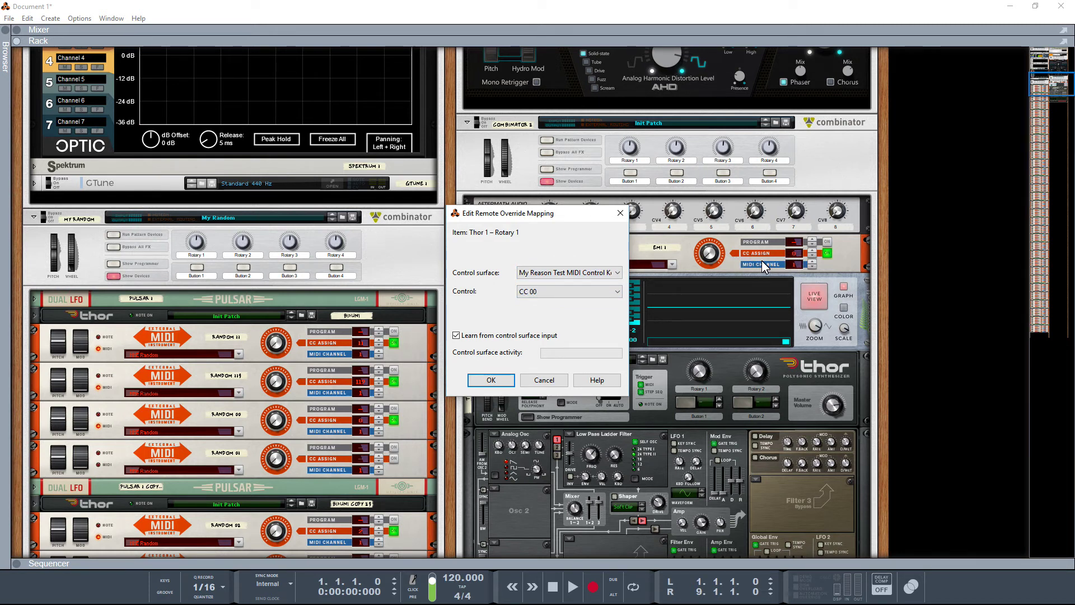
left_click(546, 379)
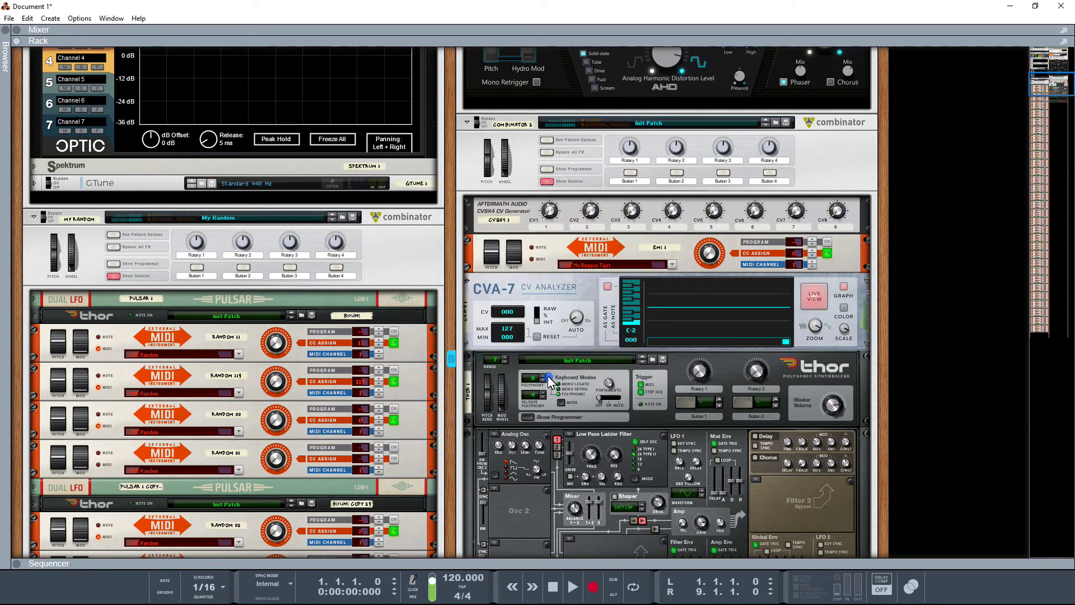
- Turn EMI 1's CC 0 knob up in stages and back to 0 while checking the CVA-7 analyzer reading
left_click_drag(708, 259, 719, 240)
scroll(668, 423, "down", 3)
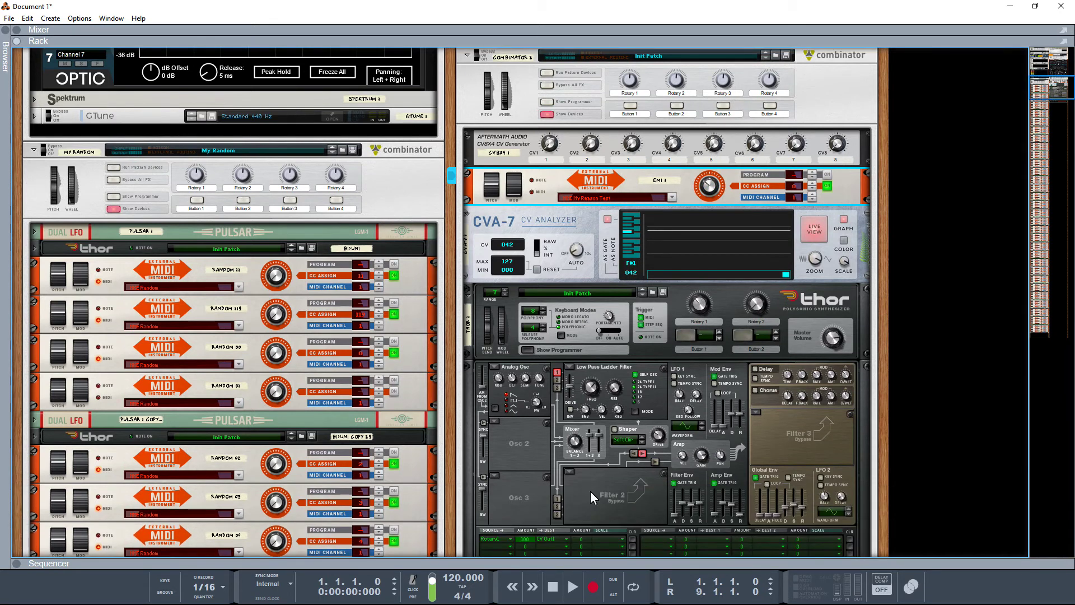
scroll(680, 448, "up", 1)
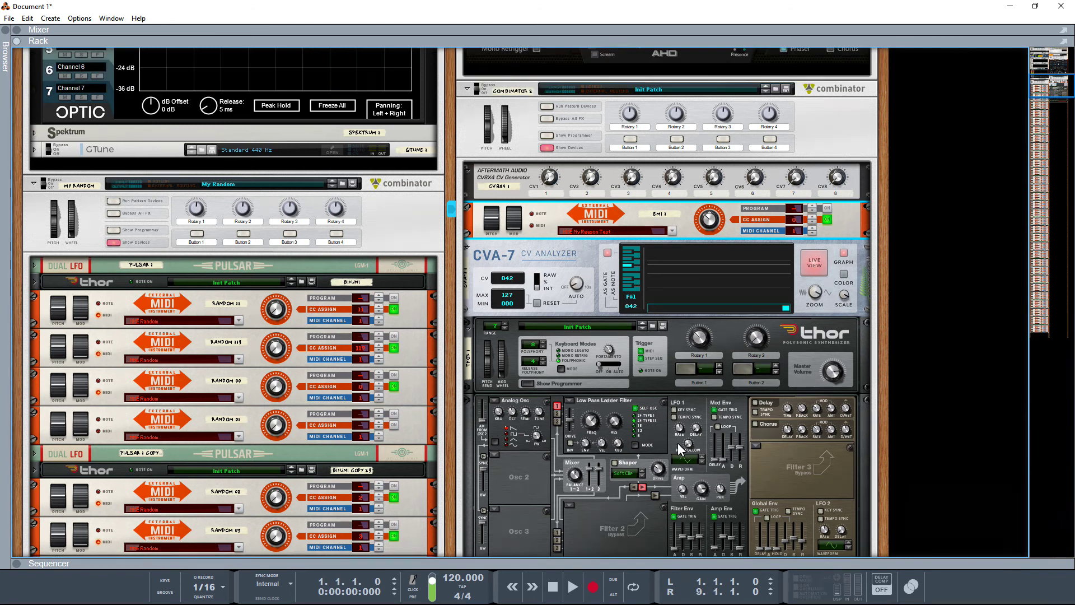
scroll(656, 335, "up", 2)
left_click_drag(707, 288, 706, 261)
left_click_drag(836, 204, 836, 186)
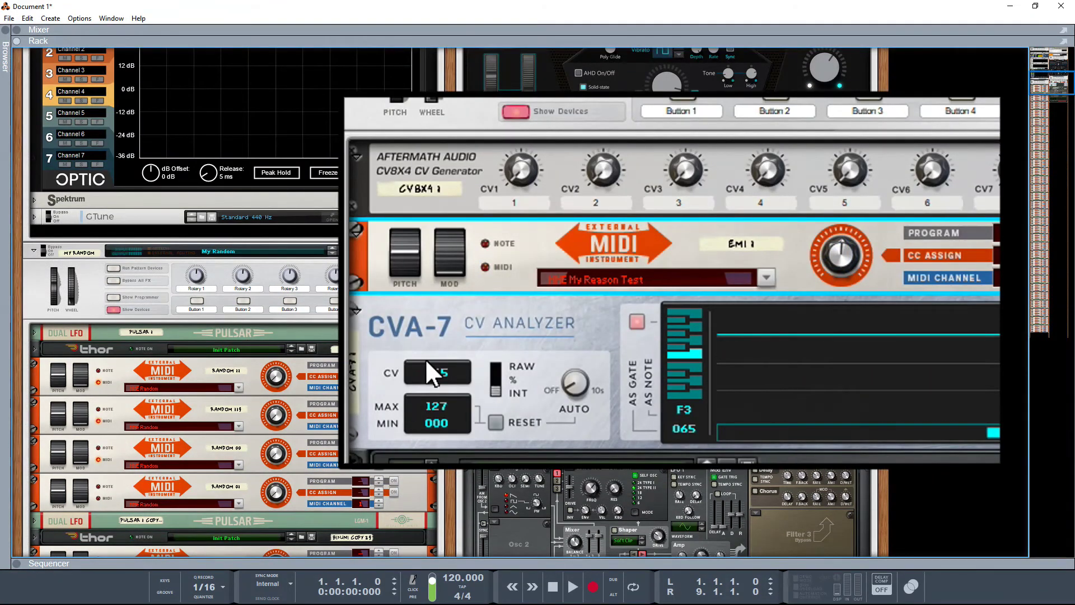
left_click_drag(846, 264, 846, 319)
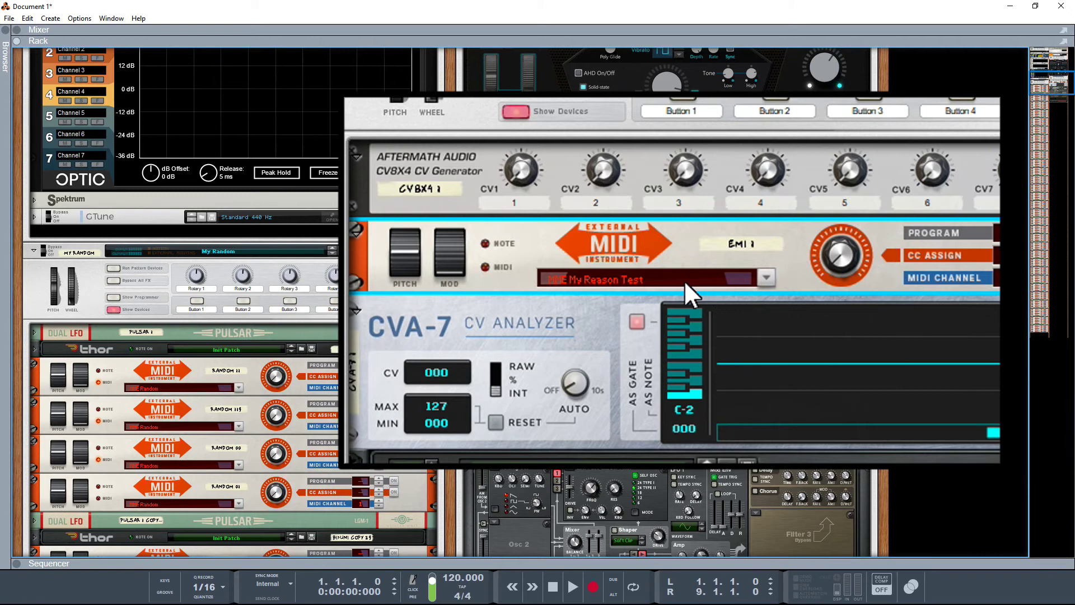
- Raise EMI 1's CC 0 to 22, sweep CV1 on the CV8X4 generator, and return both knobs to 0
left_click_drag(526, 170, 549, 387)
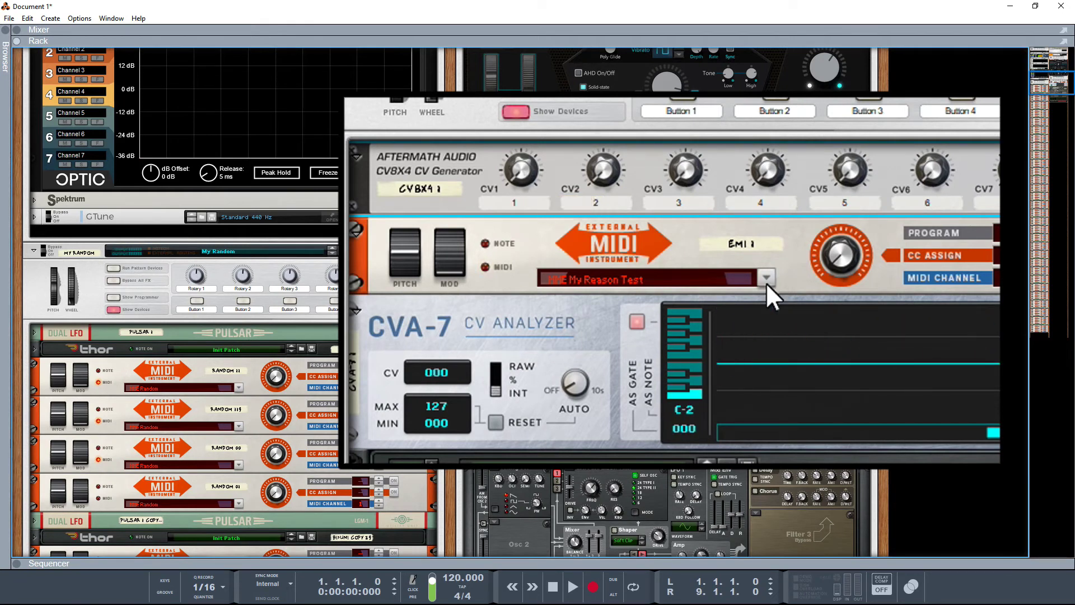
left_click_drag(854, 262, 850, 208)
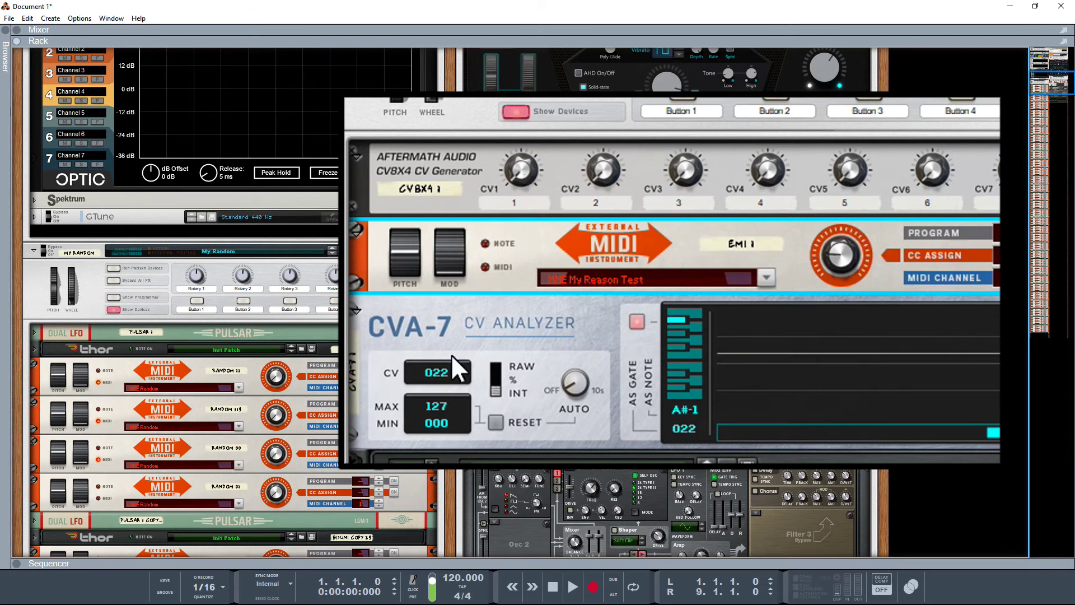
left_click_drag(514, 178, 535, 94)
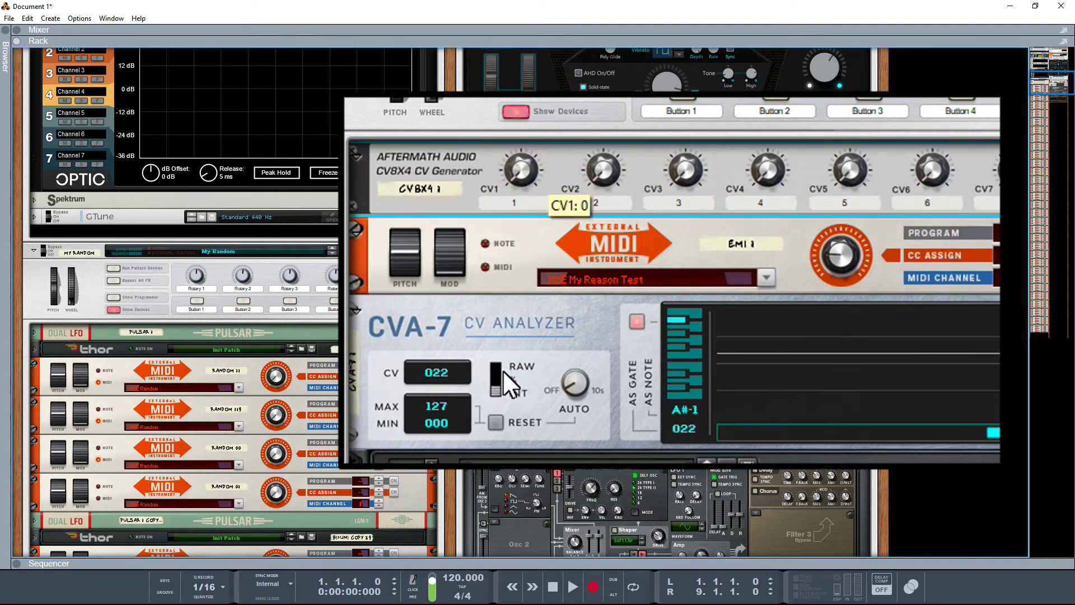
left_click_drag(502, 266, 520, 435)
left_click(842, 255)
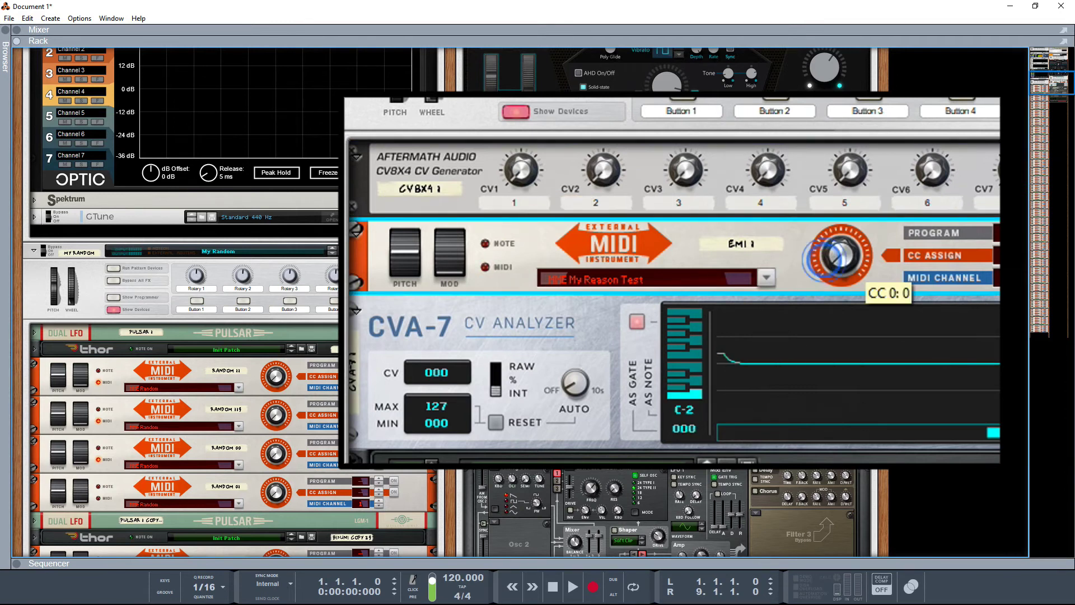
- Inspect the rear cable from CV1 Out to EMI 1's Assignable CC input and test the CV1 knob
key("Tab")
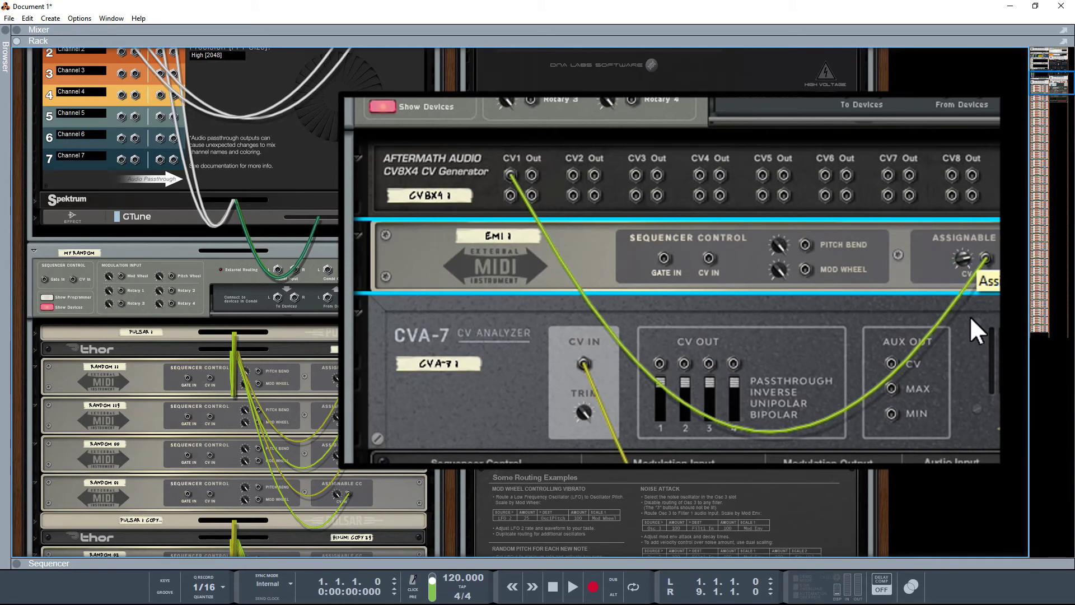
key("Tab")
left_click_drag(522, 177, 593, 258)
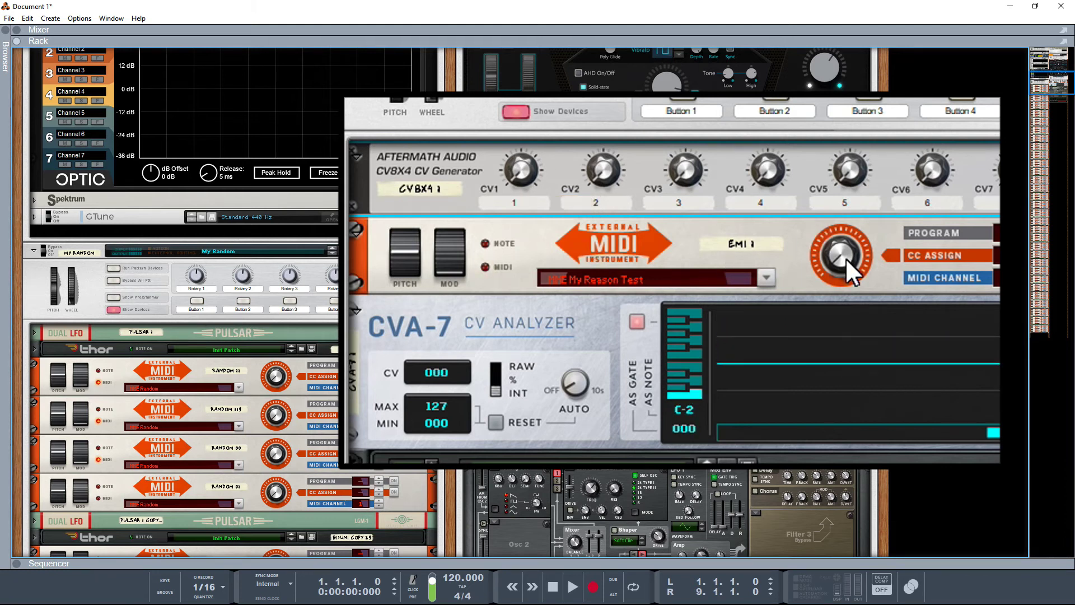
- Set EMI 1's CC 0 to 20, turn up CV1, and adjust the rear Assignable CC input trim
left_click_drag(845, 263, 850, 217)
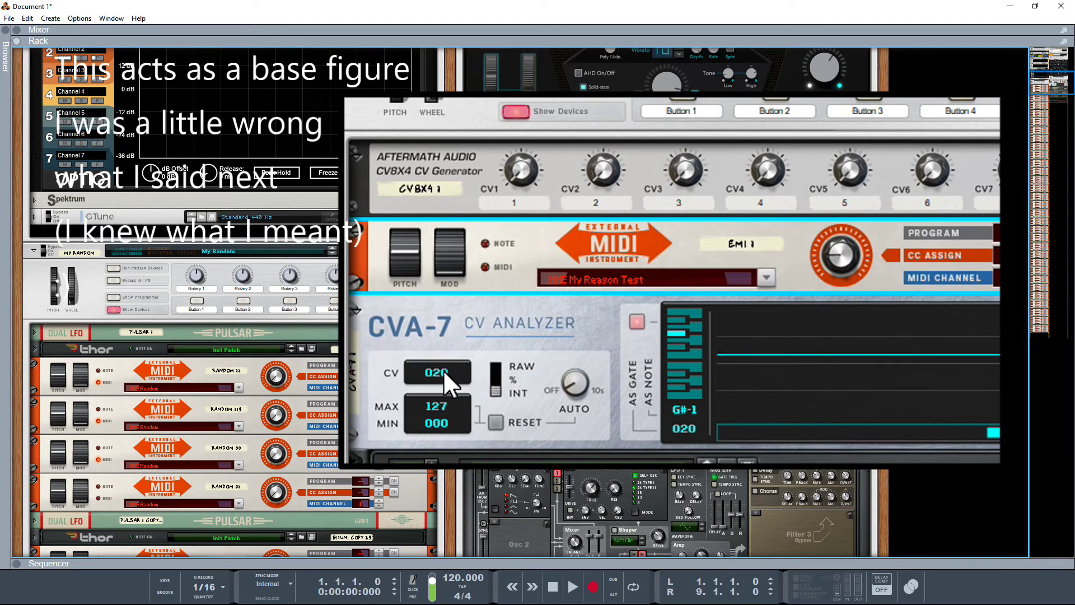
left_click_drag(520, 170, 543, 46)
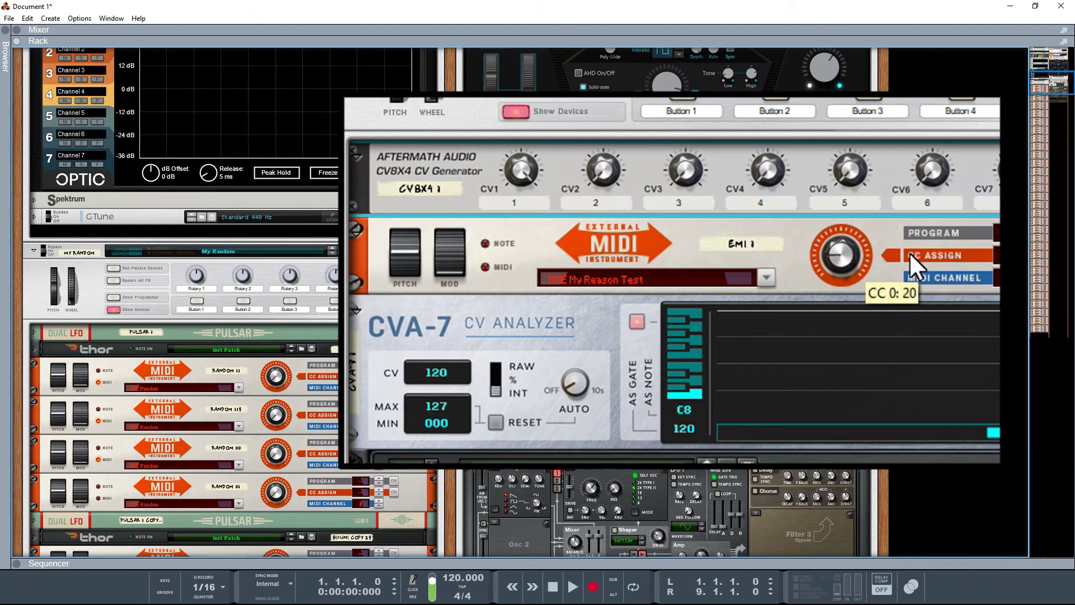
key("Tab")
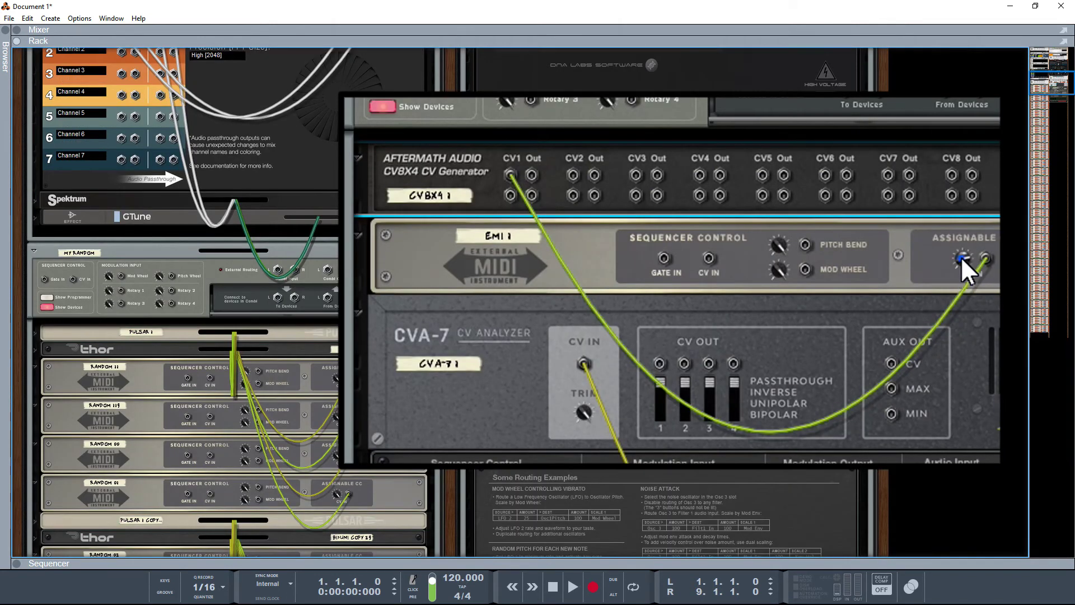
left_click(961, 256)
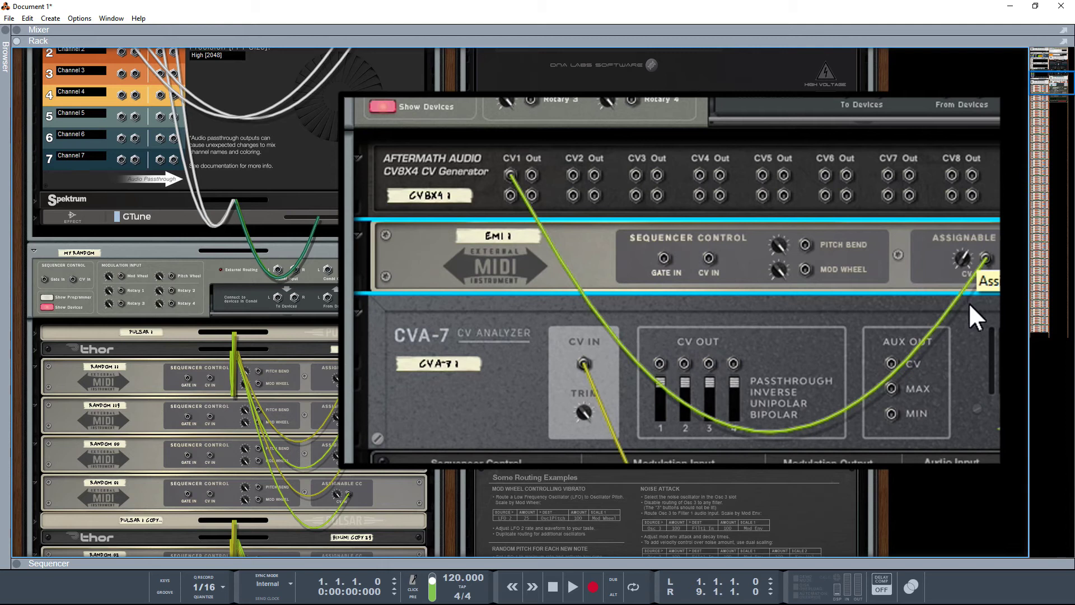
key("Tab")
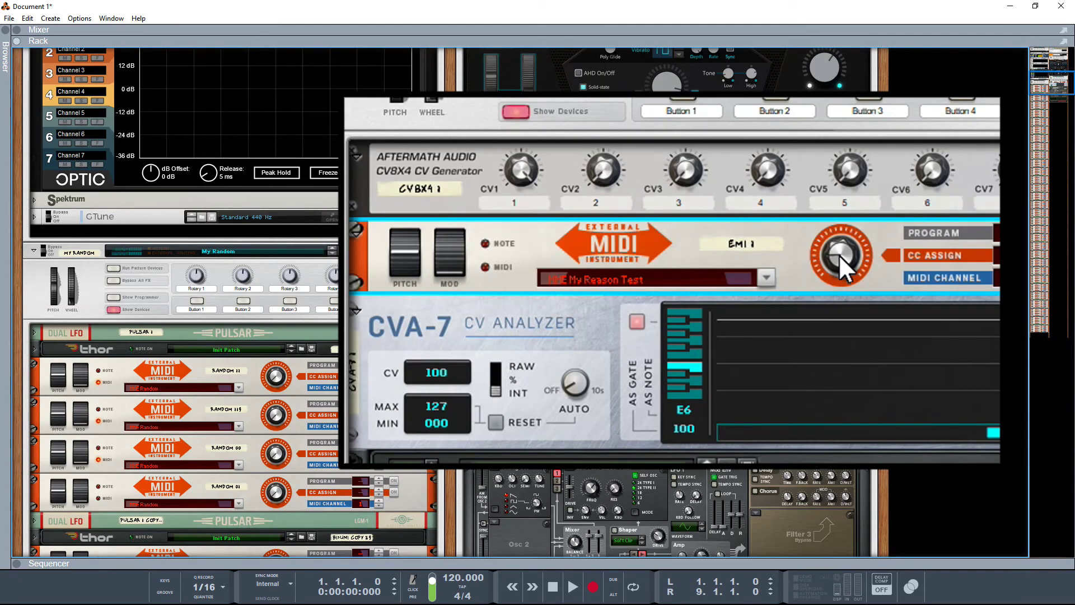
- Lower EMI 1's rear Assignable CC trim further and turn CV1 up to check the CVA-7 reading
key("Tab")
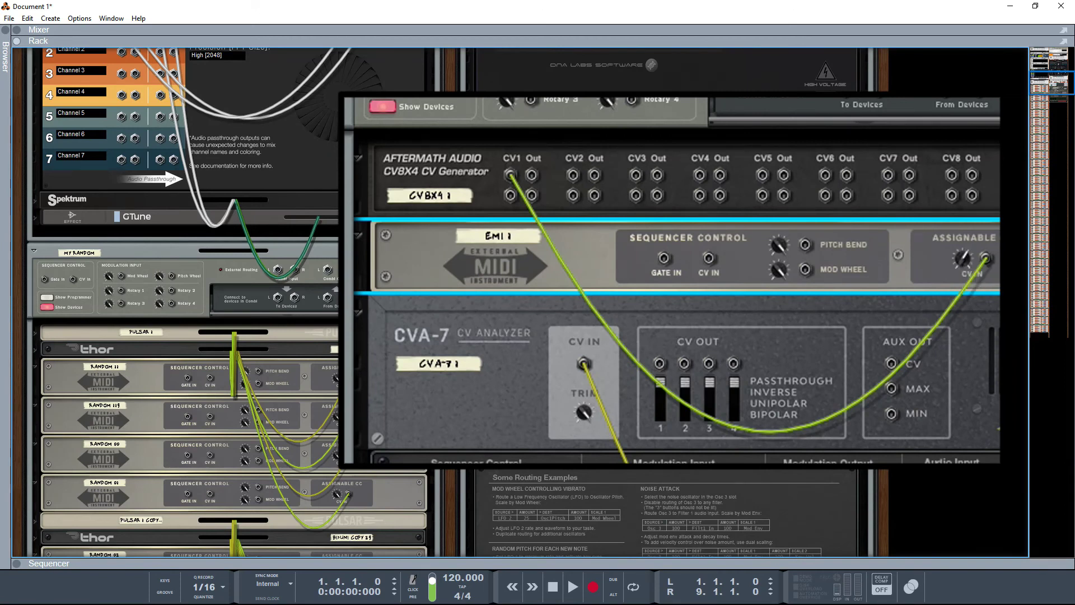
key("Tab")
left_click_drag(531, 175, 559, 73)
left_click_drag(464, 305, 536, 401)
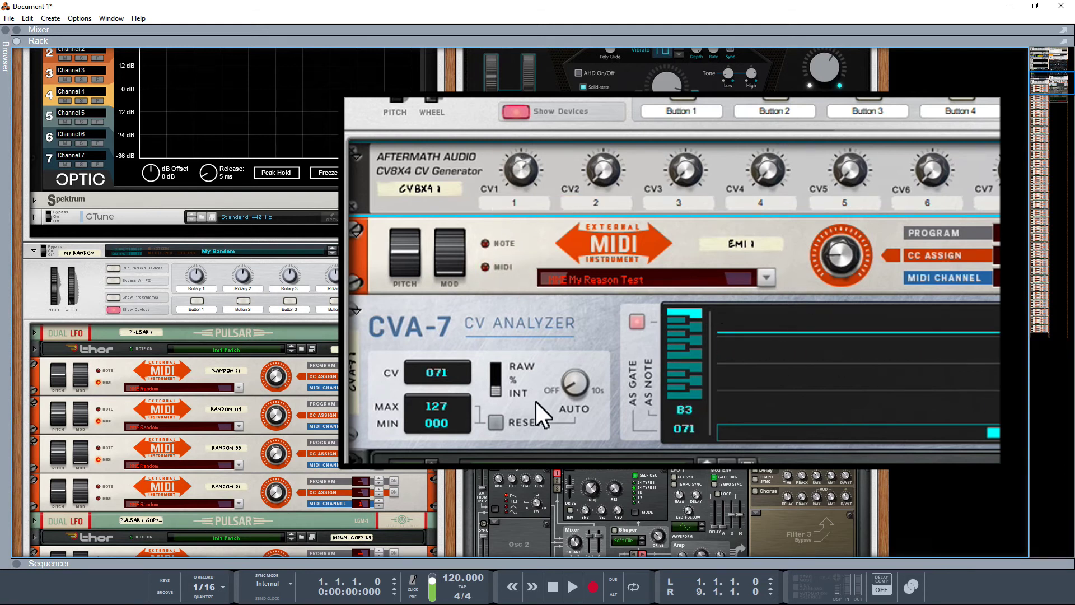
- Set CV1 to about its midpoint and EMI 1's CC 0 to 48, and reduce the rear Assignable CC trim
mouse_move(527, 190)
left_mouse_down()
mouse_move(530, 249)
mouse_move(522, 173)
mouse_move(511, 196)
mouse_move(525, 204)
mouse_move(513, 210)
mouse_move(525, 237)
mouse_move(519, 190)
mouse_move(523, 170)
mouse_move(523, 186)
mouse_move(528, 177)
left_mouse_up()
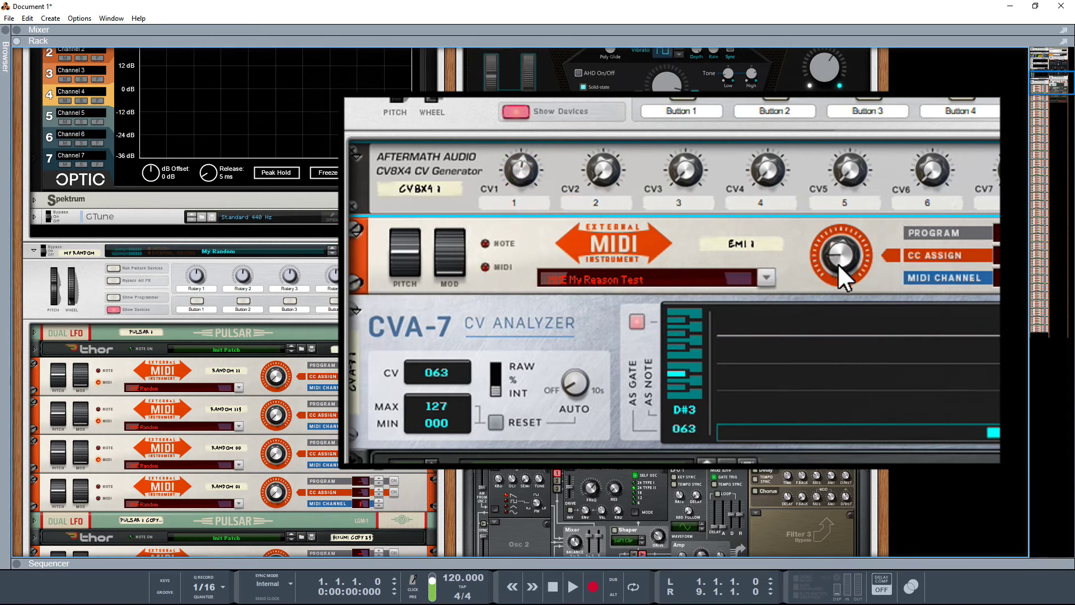
mouse_move(838, 263)
left_click_drag(838, 263, 857, 197)
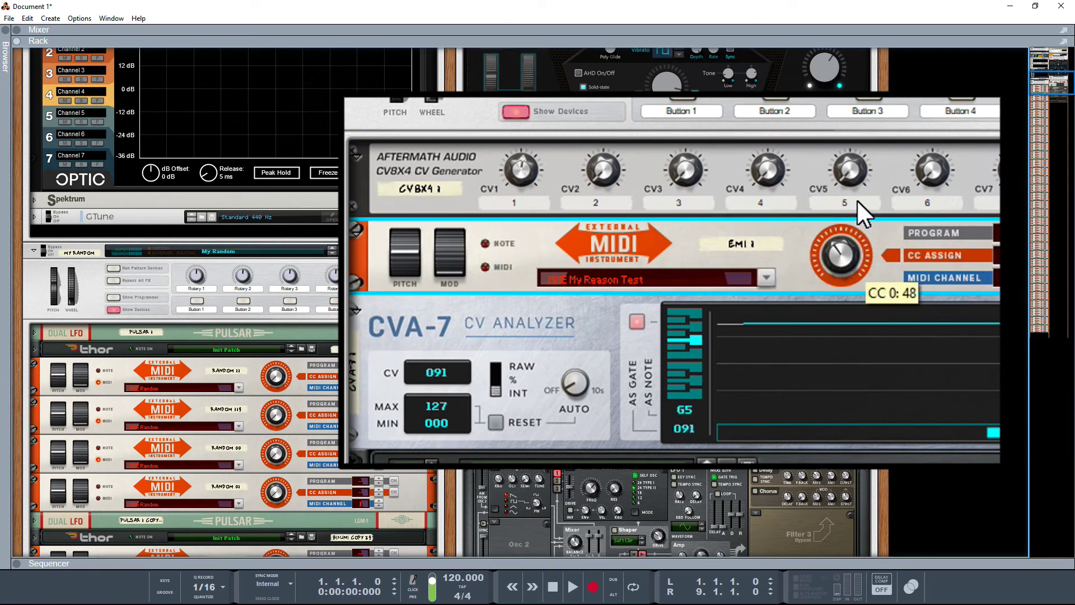
key("Tab")
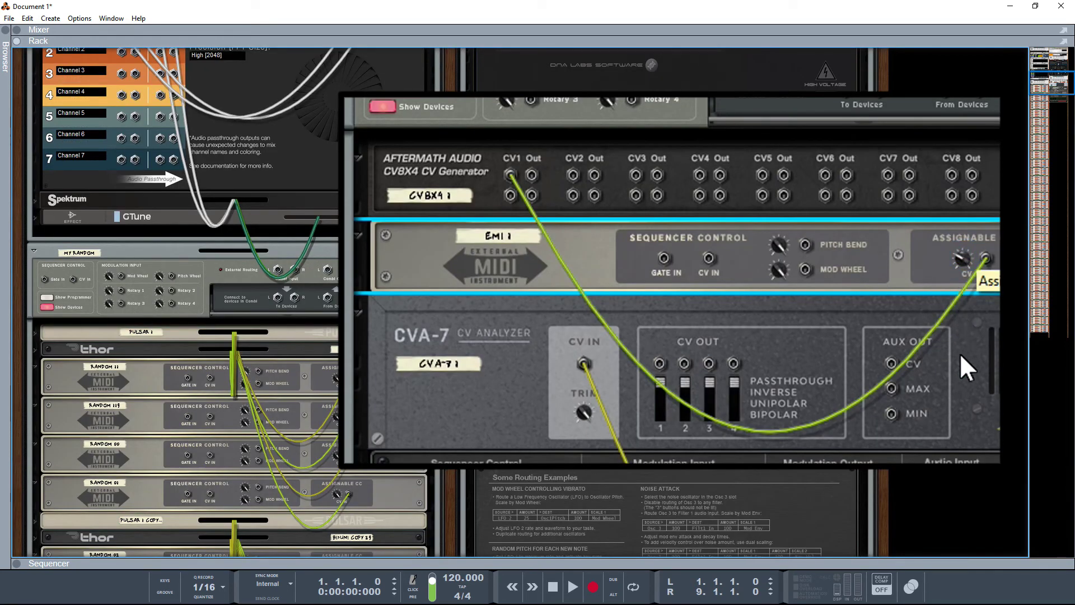
key("Tab")
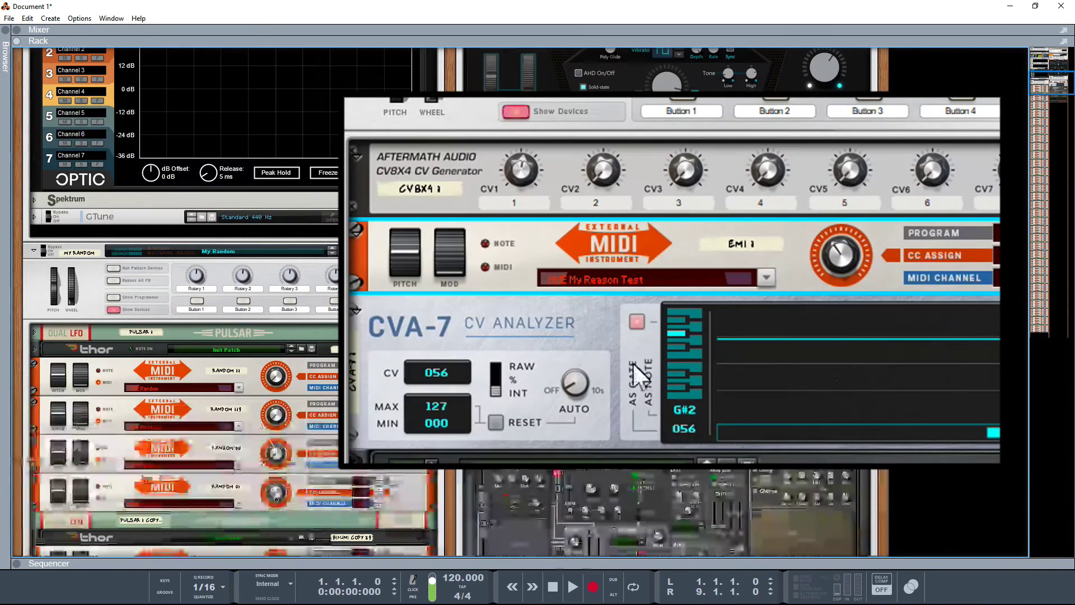
- Sweep CV1 to check the limited CC range on the CVA-7, and view Thor's modulation routing below it
left_click_drag(518, 165, 519, 126)
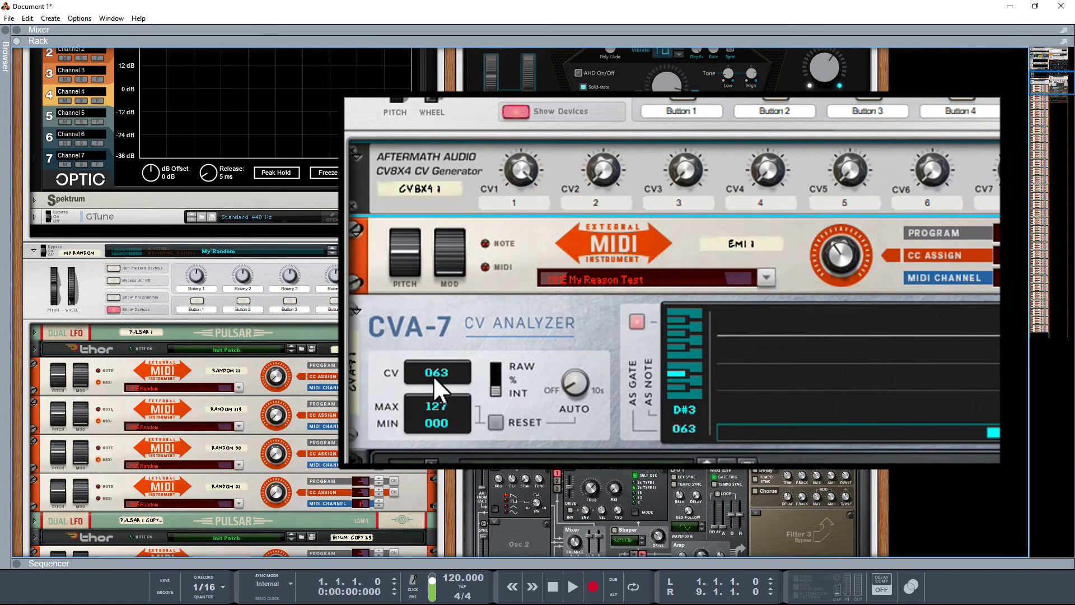
left_click_drag(530, 166, 585, 267)
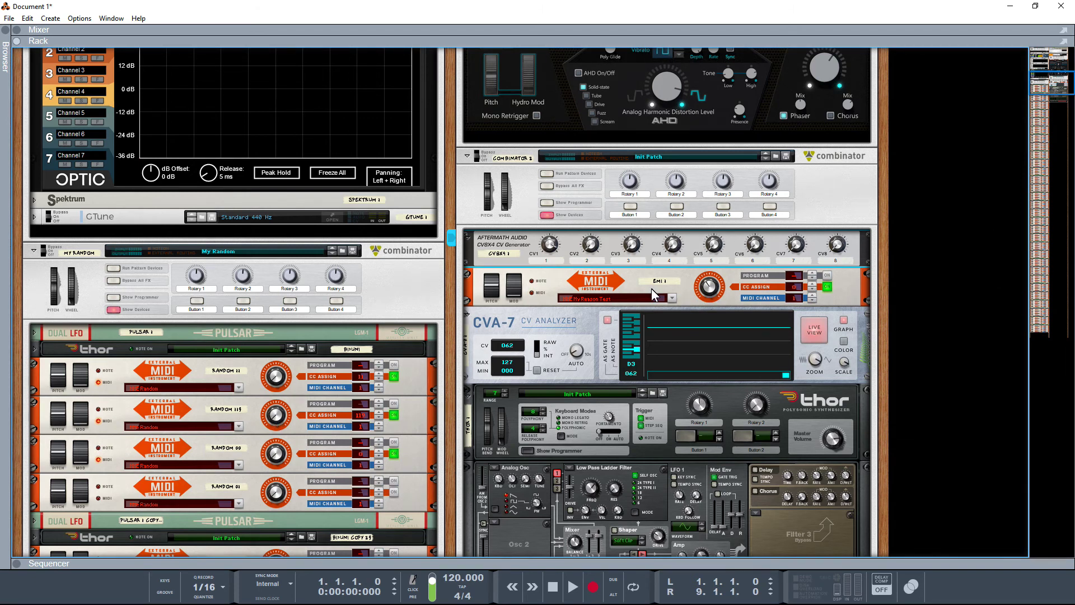
scroll(653, 373, "down", 3)
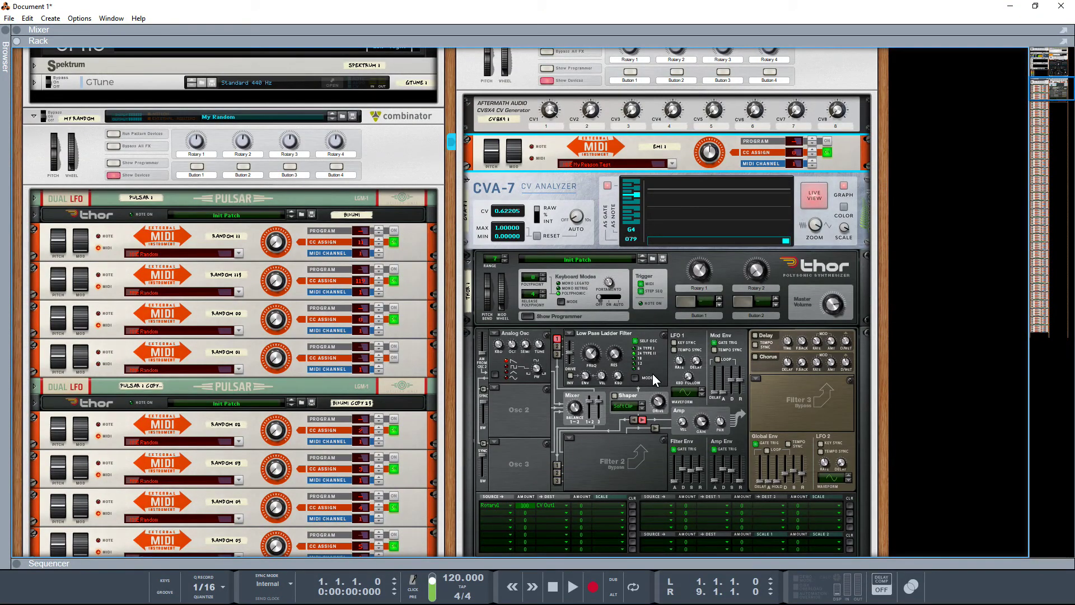
scroll(640, 344, "down", 1)
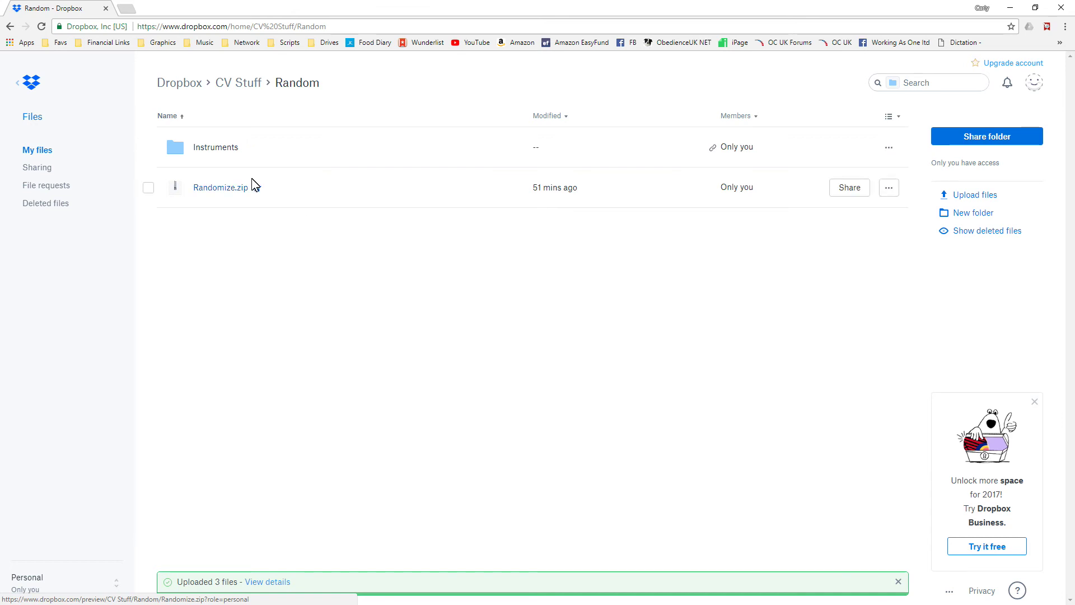
- Look into the Instruments folder on Dropbox and return to the Random folder
left_click(214, 150)
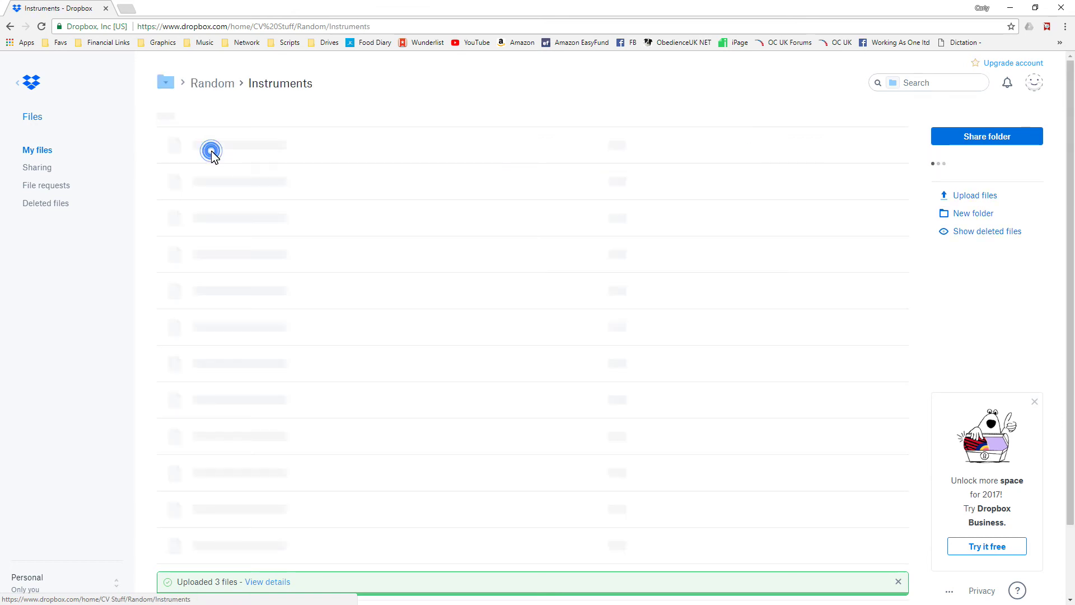
left_click(221, 84)
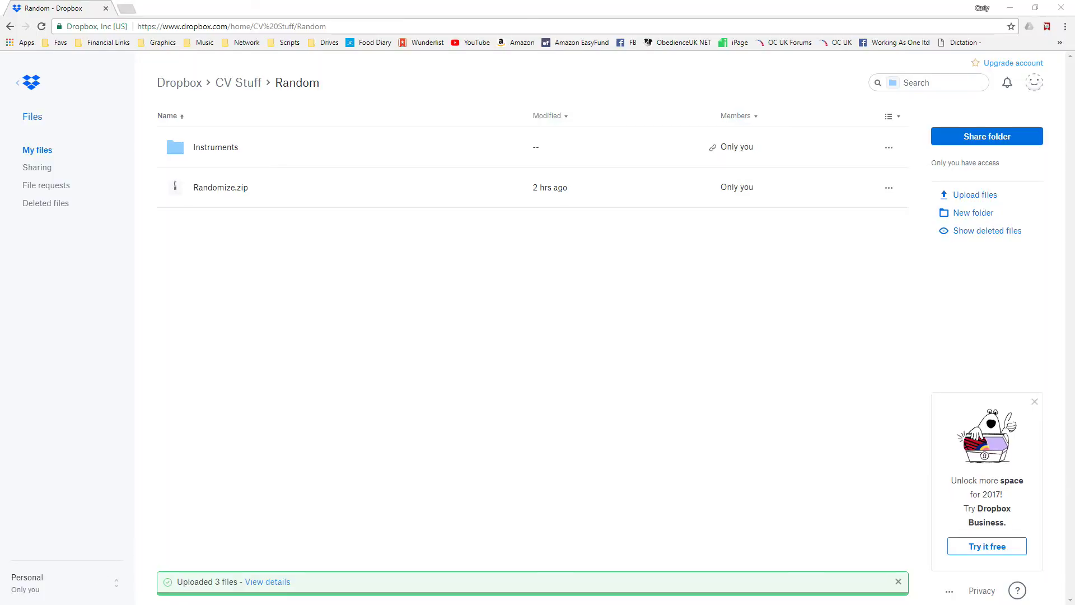
- Switch to File Explorer, maximize it, and compare Randomize.zip in Temp\Random with the Remote folder under ProgramData\Propellerhead Software
left_click_drag(0, 342, 528, 65)
double_click(528, 65)
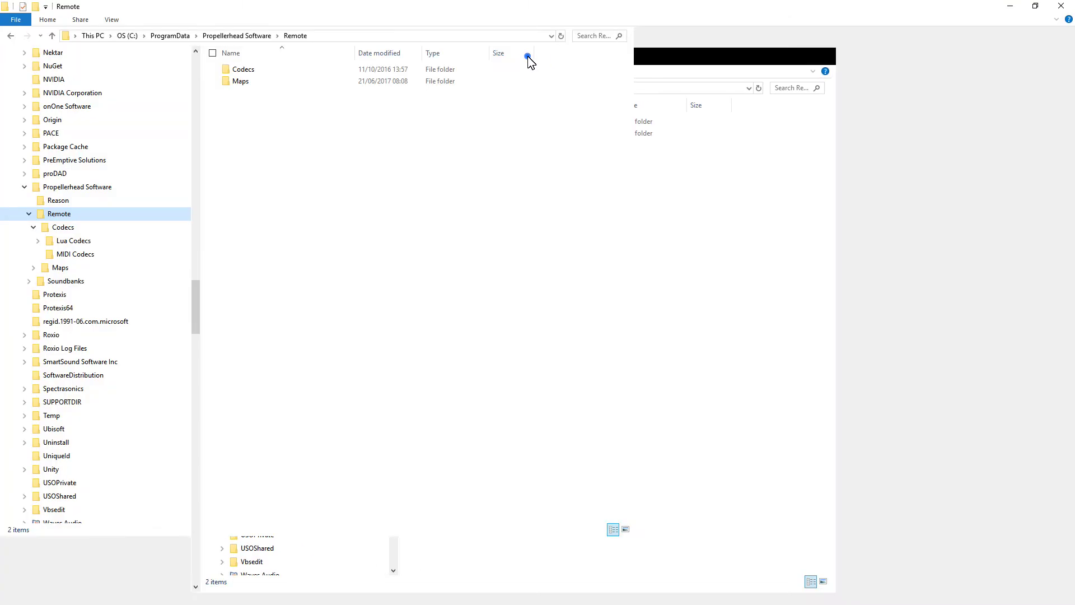
left_click_drag(196, 298, 206, 351)
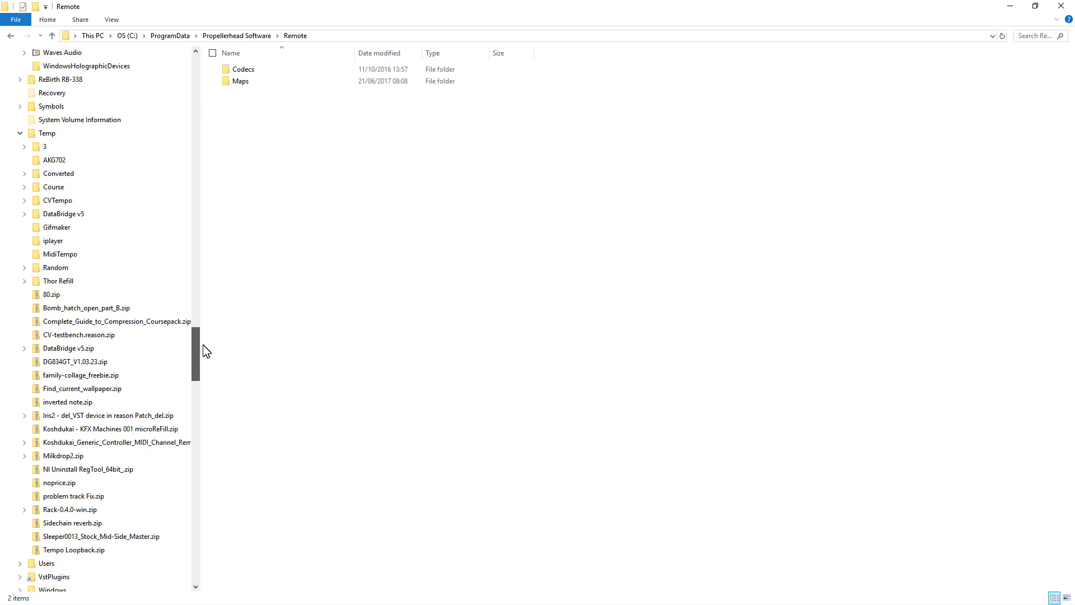
left_click(25, 268)
left_click(69, 308)
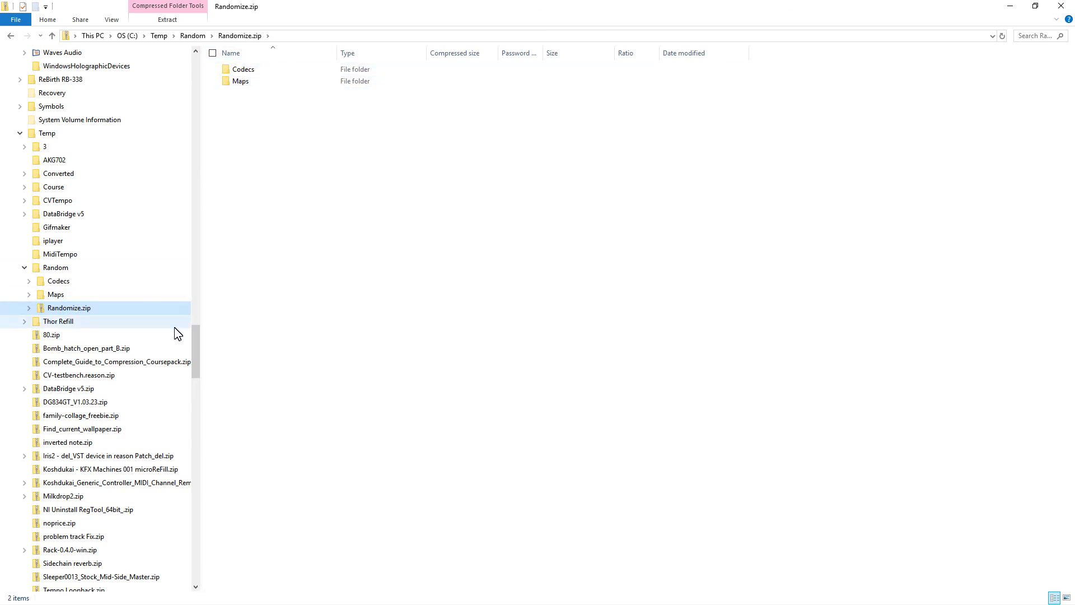
left_click_drag(194, 340, 194, 292)
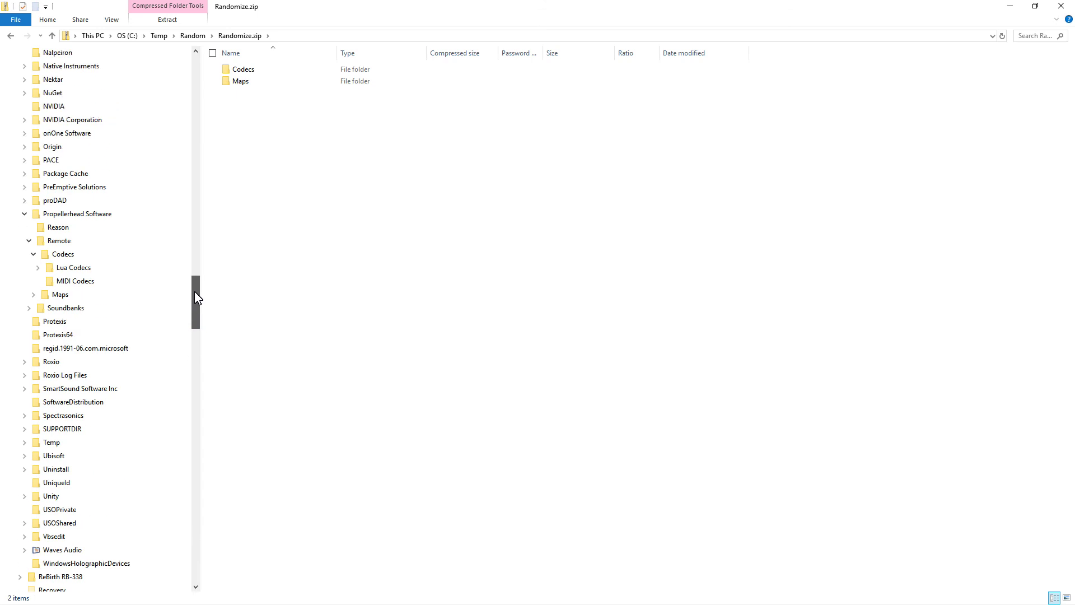
left_click(57, 243)
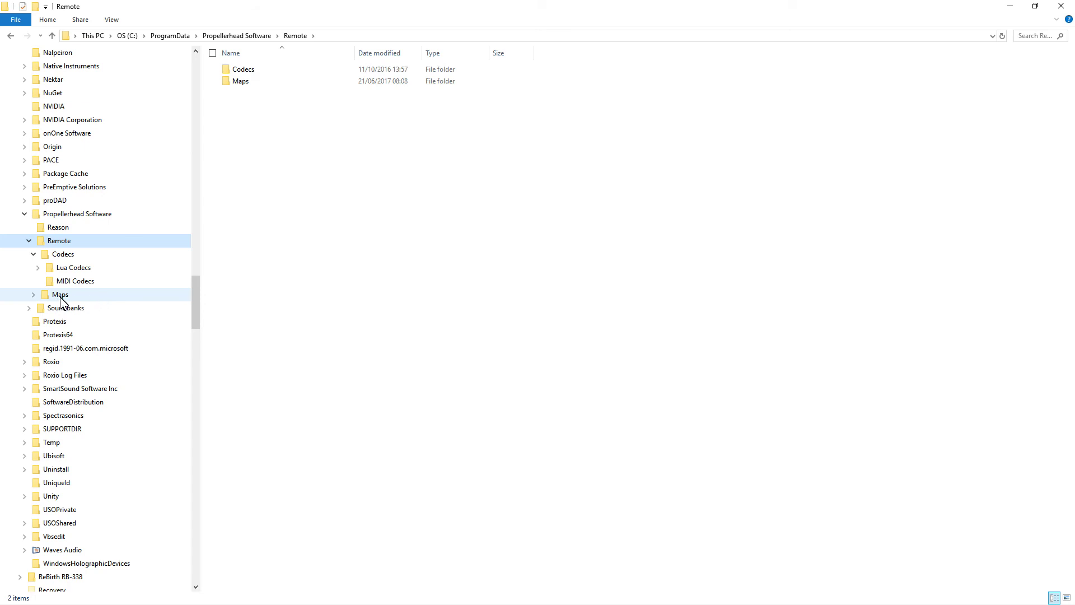
- Show the Maps\Other folder inside Randomize.zip with full file names and select MIDI Controller - Random Bank2.remotemap
left_click_drag(194, 299, 197, 352)
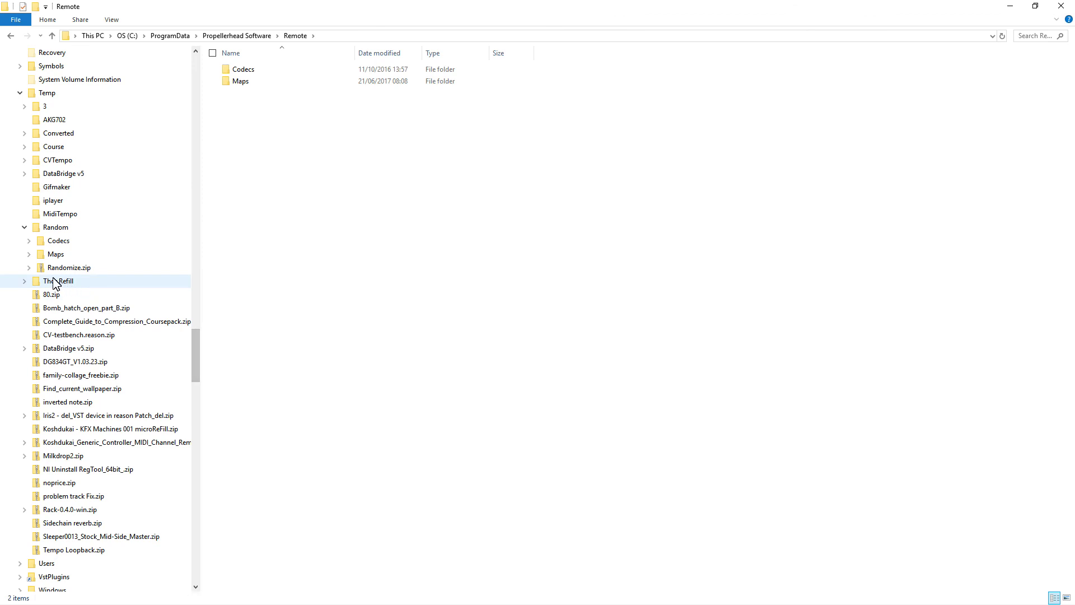
left_click(29, 267)
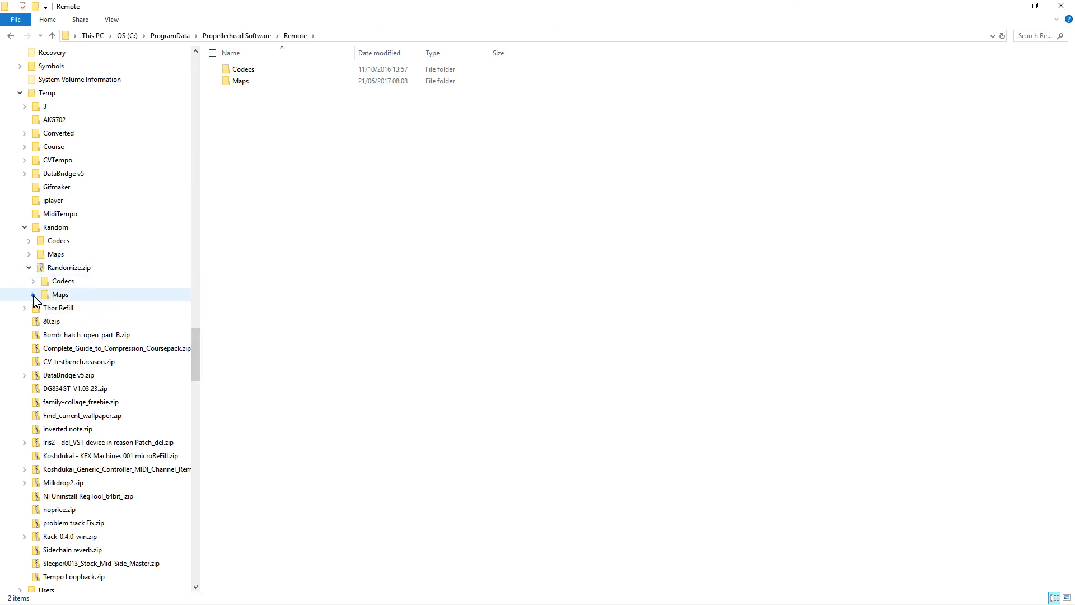
left_click(34, 295)
left_click(62, 308)
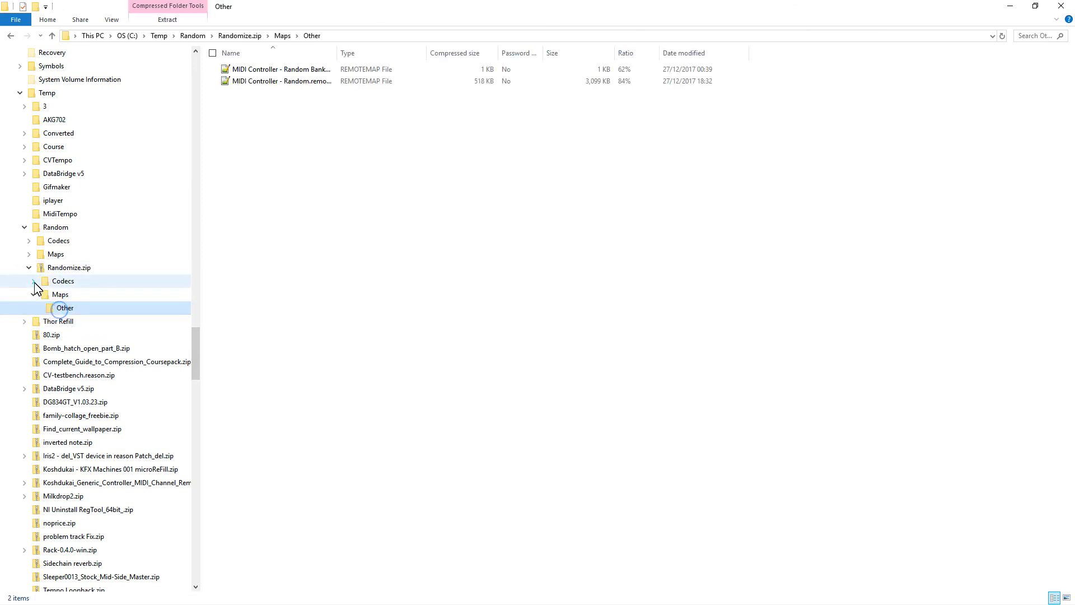
left_click_drag(339, 53, 390, 53)
left_click(322, 70)
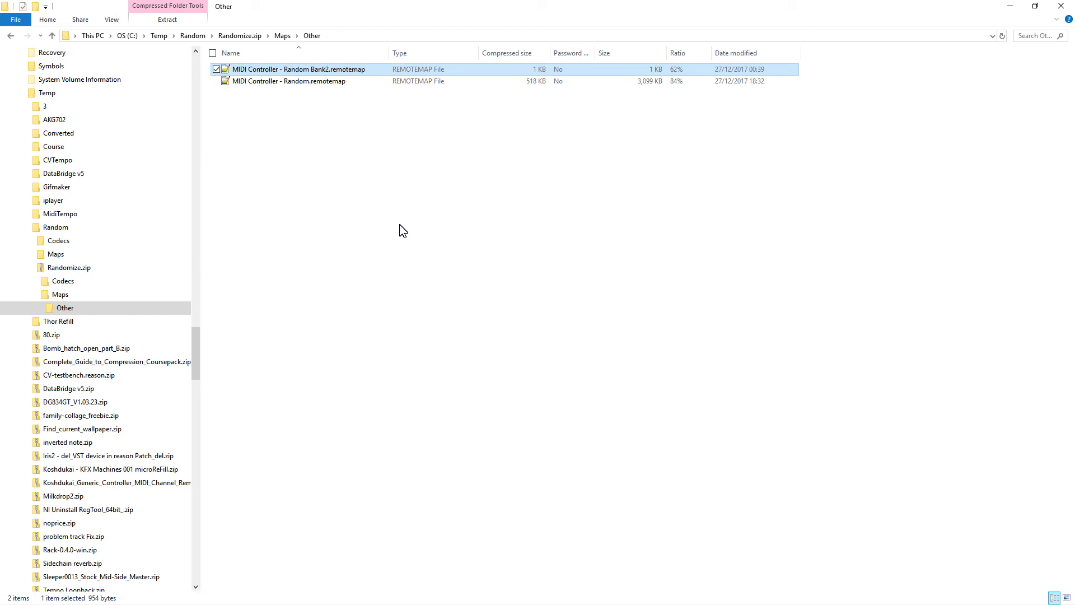
- Show the Codecs\Midi Codecs folder inside Randomize.zip with full file names and select MIDI Controller - Random.midicodec
left_click(34, 282)
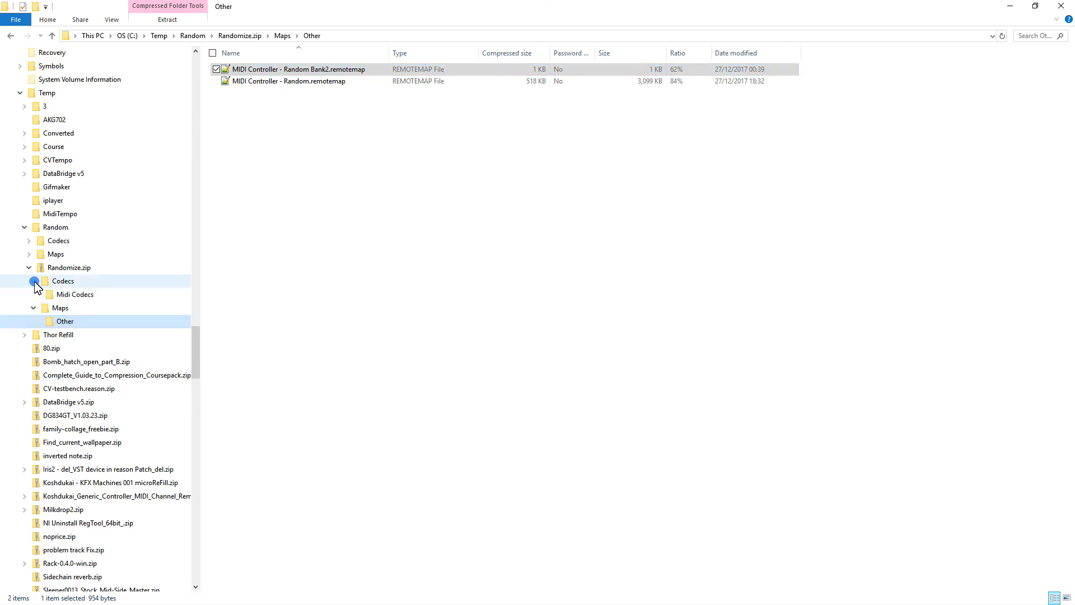
left_click(70, 294)
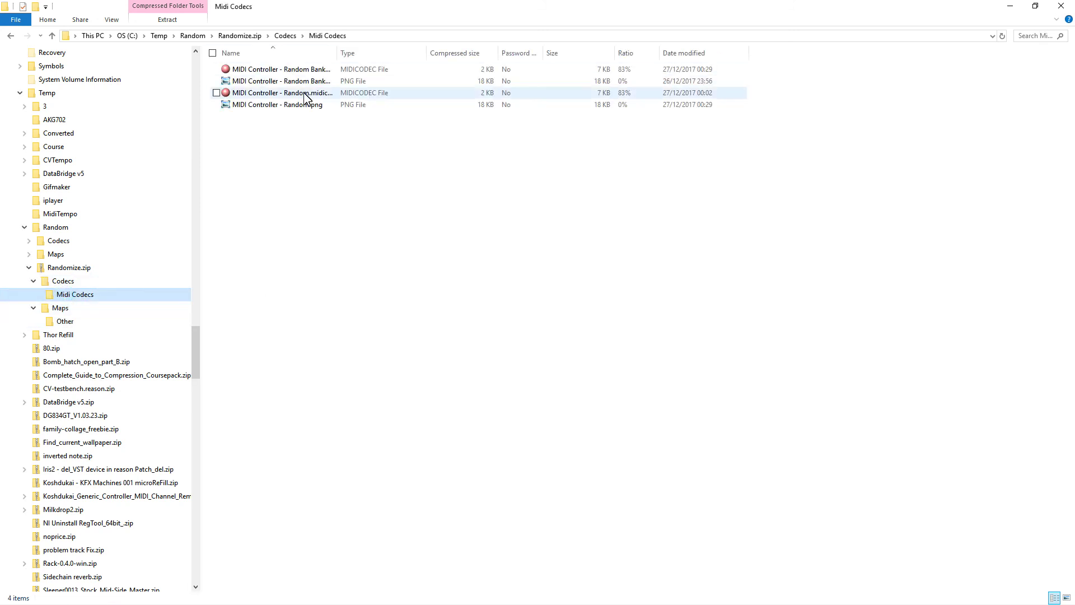
left_click_drag(338, 53, 460, 65)
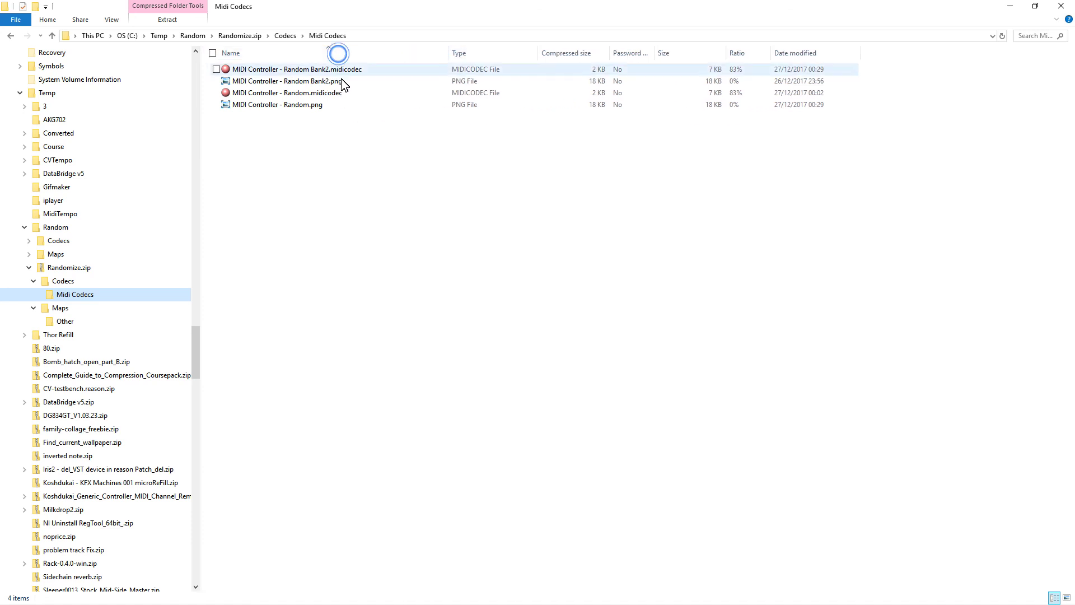
left_click(311, 92)
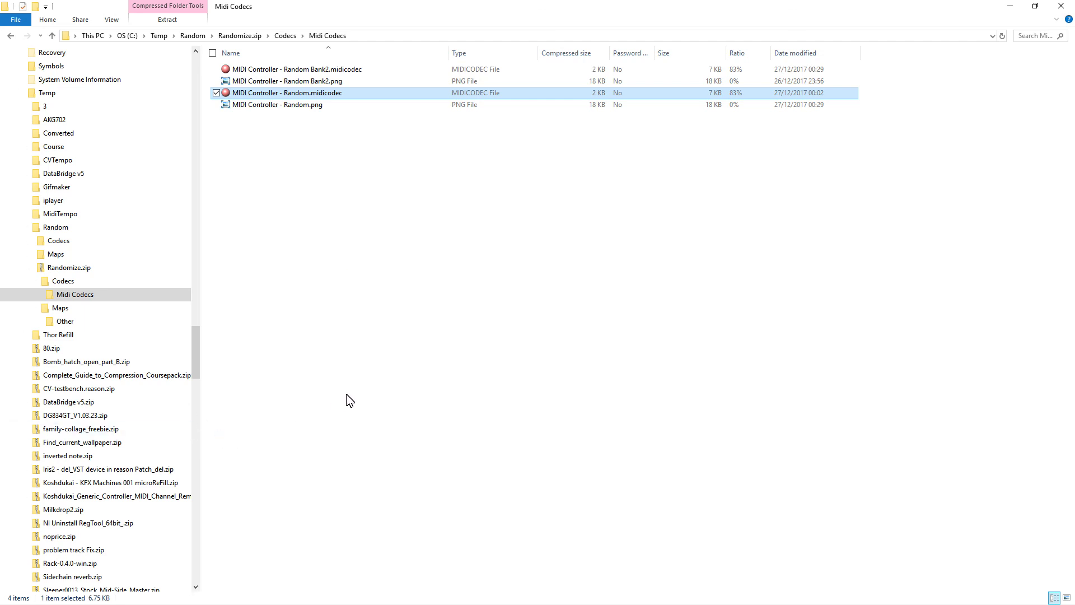
- Minimize File Explorer and the browser to return to Reason, and open its Control Surfaces preferences
left_click(1010, 6)
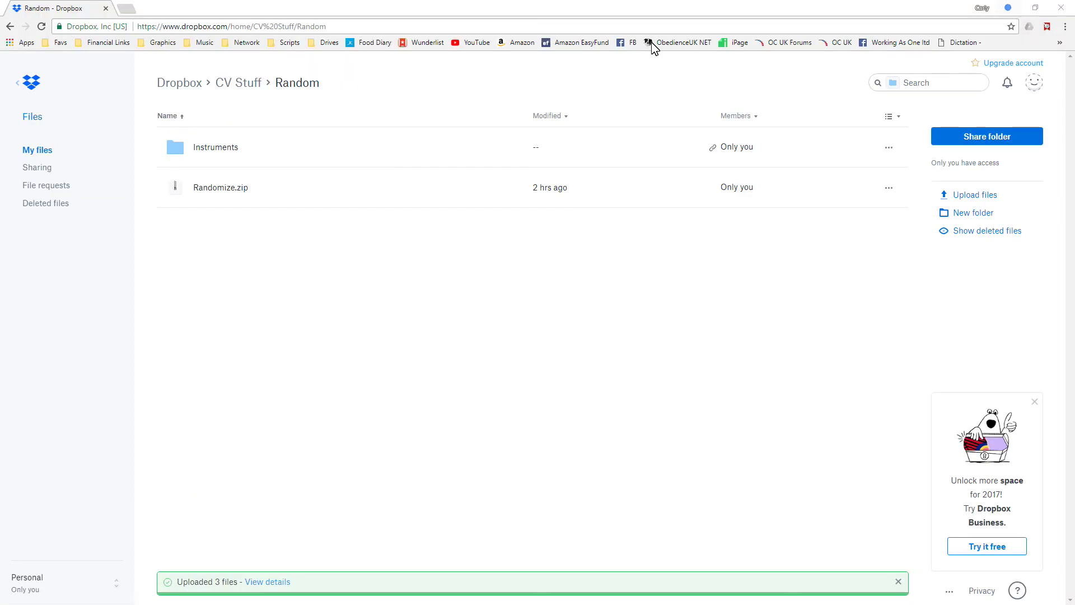
left_click(1007, 8)
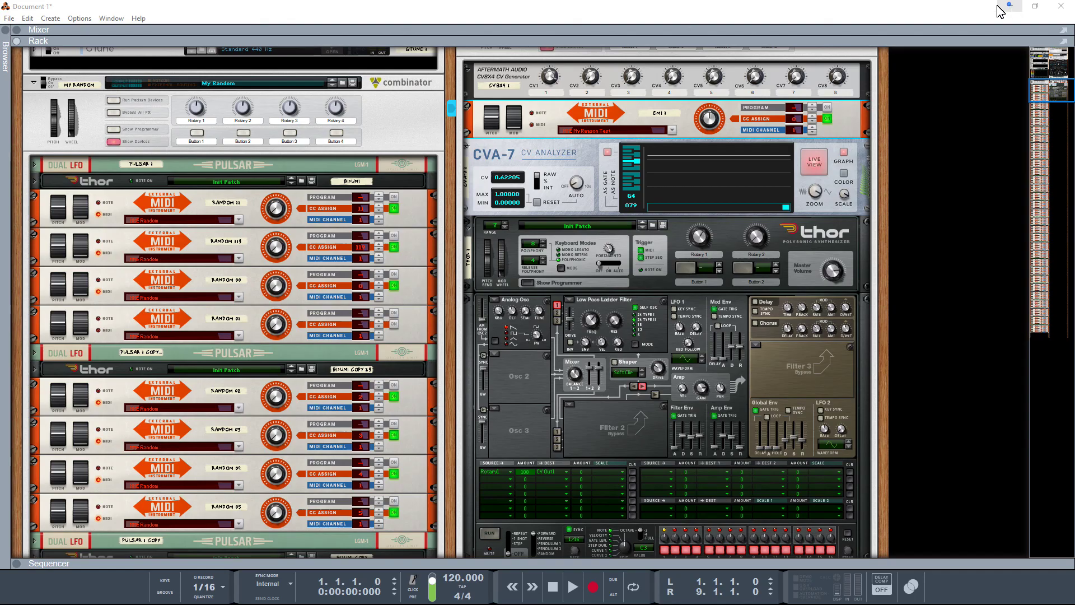
left_click(28, 21)
left_click(96, 364)
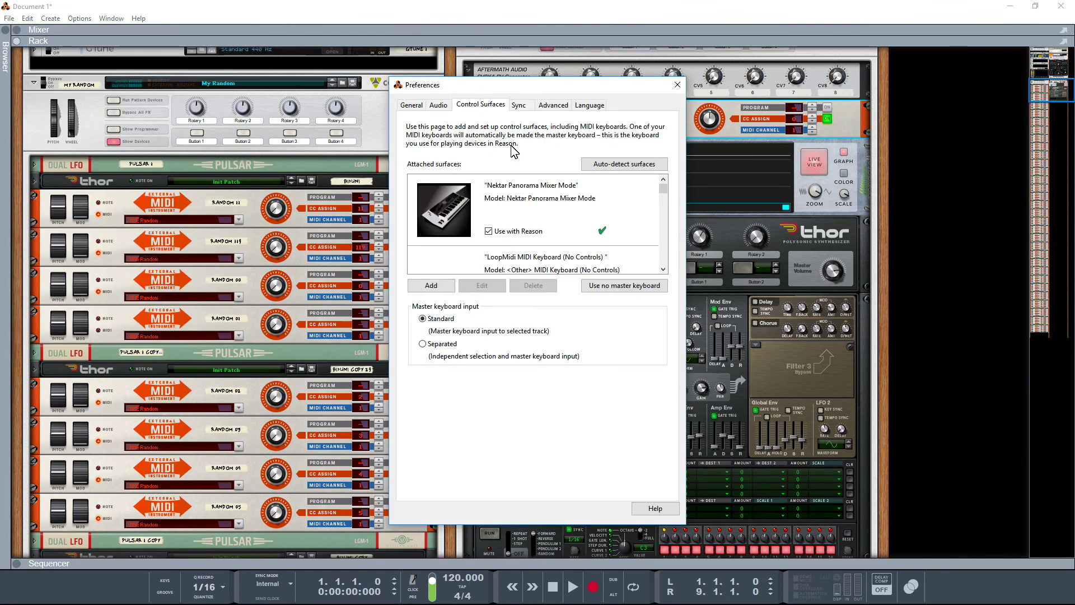
- Start adding a control surface with manufacturer <Other> and model MIDI Random
left_click(431, 286)
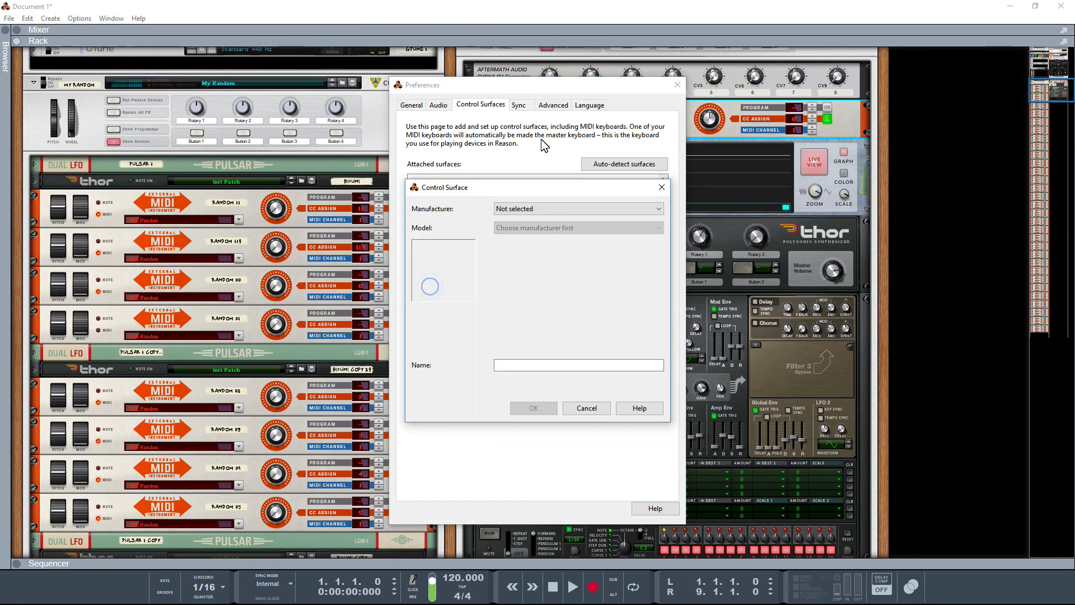
left_click(543, 209)
left_click(541, 227)
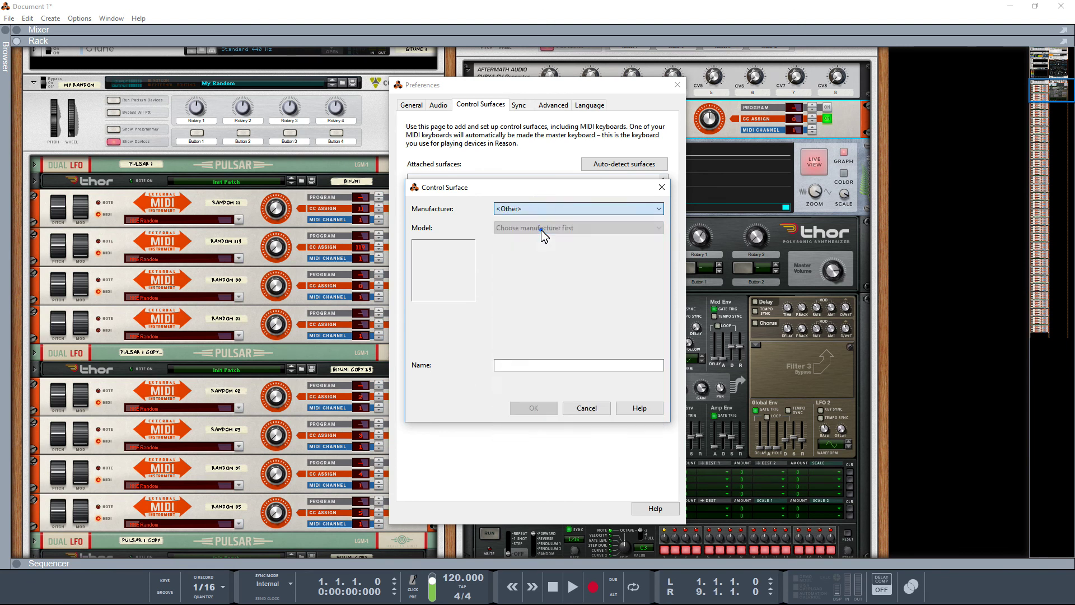
left_click(542, 229)
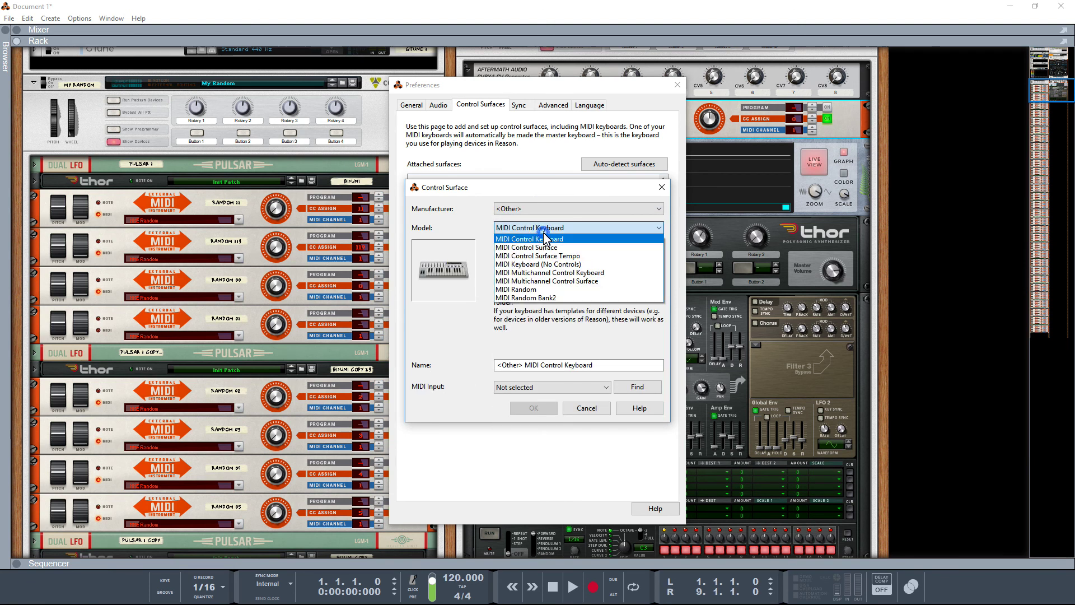
left_click(537, 289)
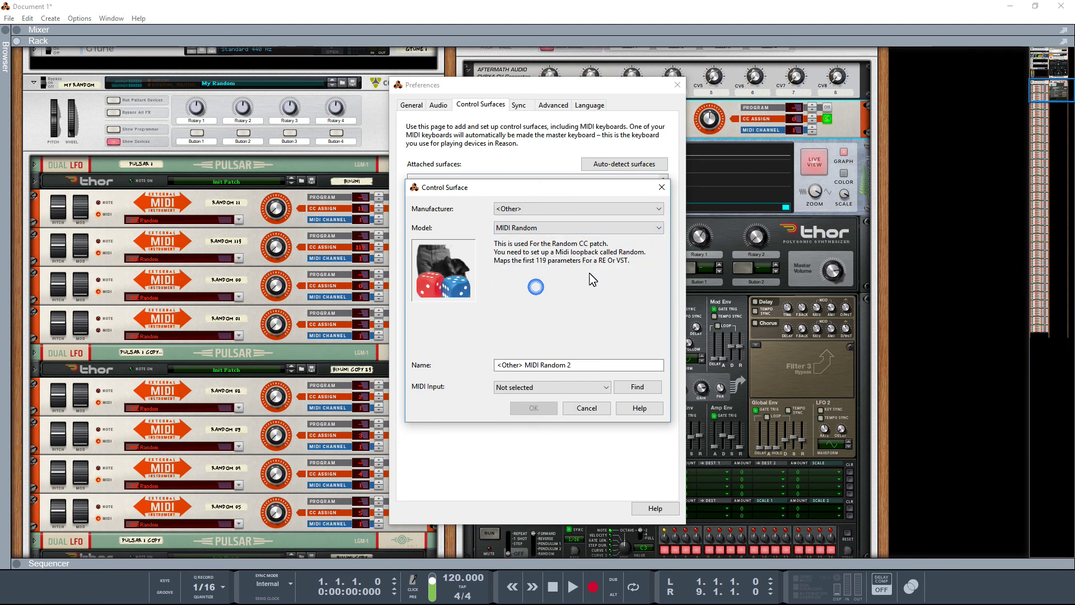
- Examine the available MIDI inputs for the control surface and the Random External MIDI Instruments down the rack
left_click(589, 386)
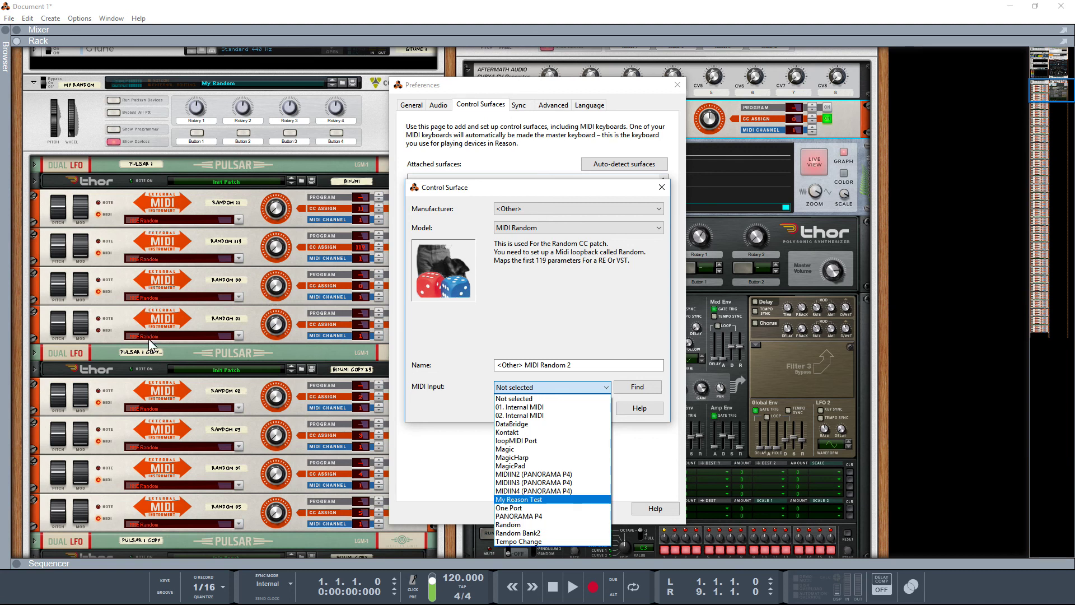
scroll(160, 412, "down", 5)
scroll(160, 416, "down", 10)
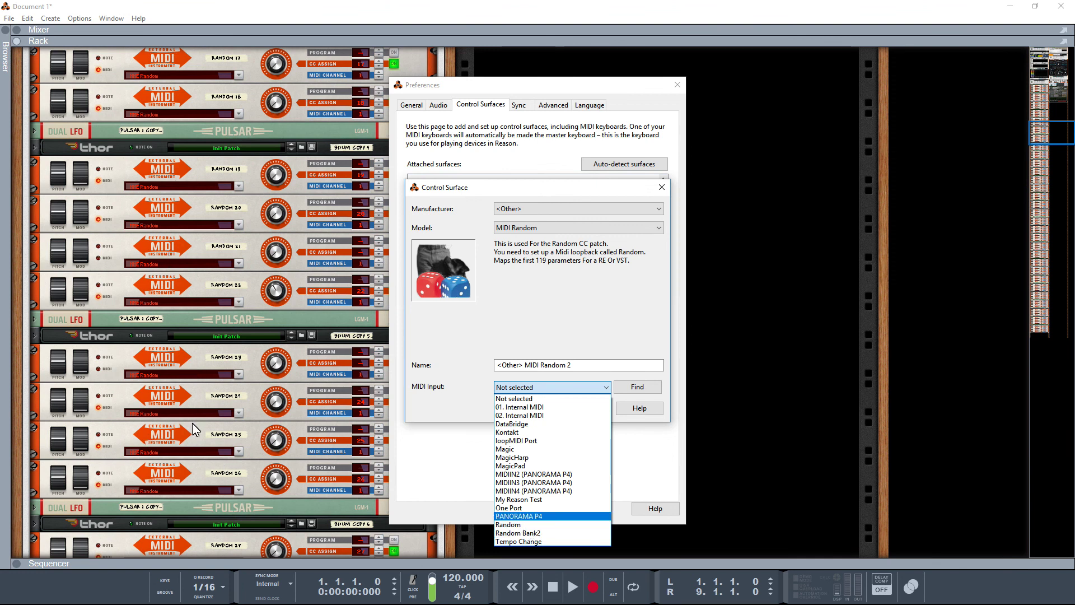
scroll(192, 423, "down", 10)
scroll(192, 429, "down", 4)
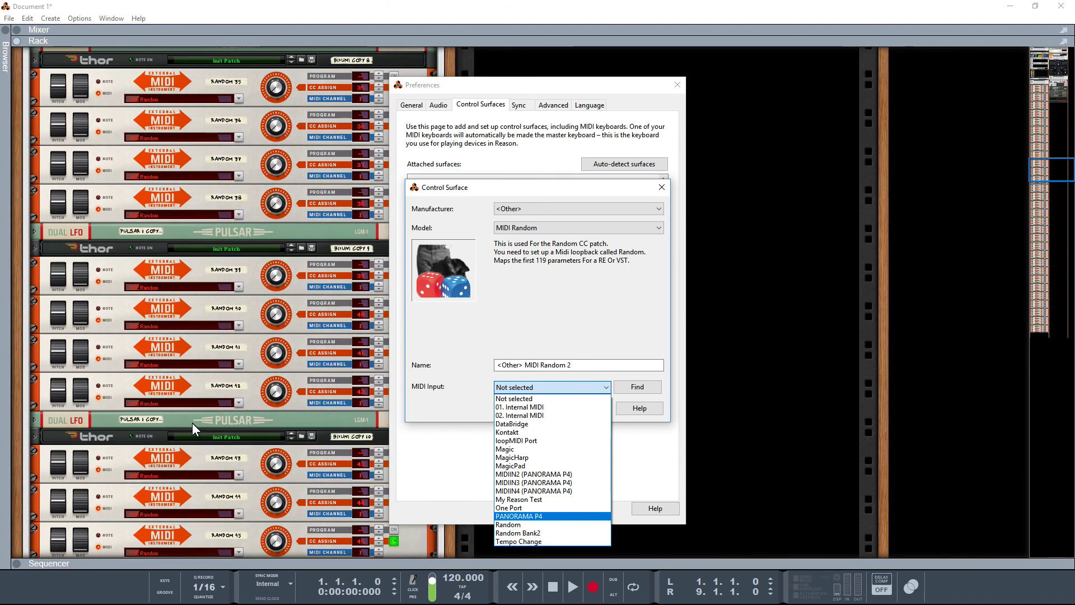
scroll(193, 429, "down", 8)
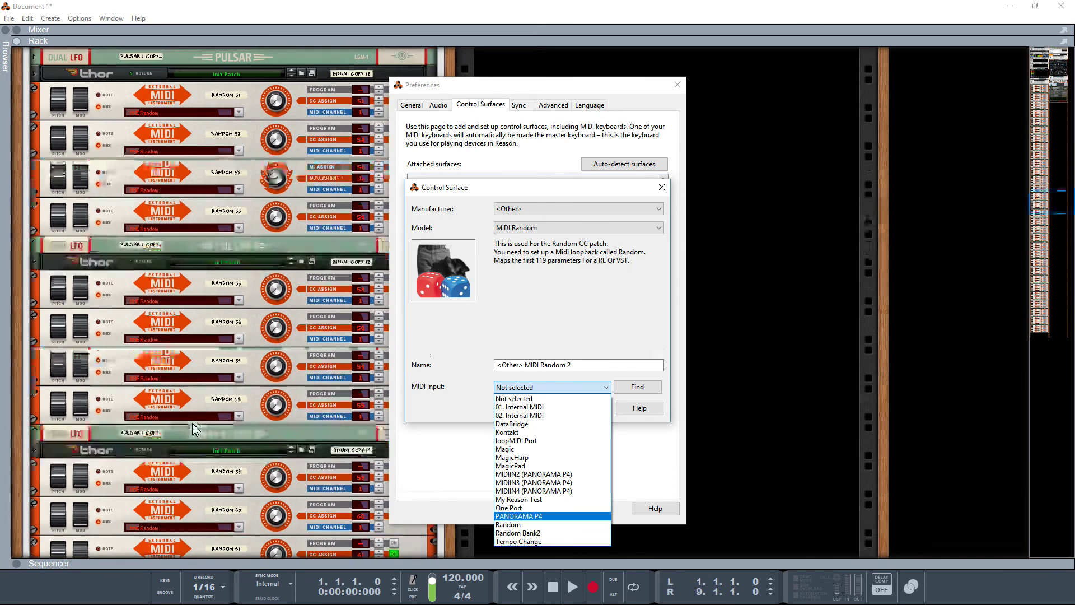
scroll(192, 422, "down", 2)
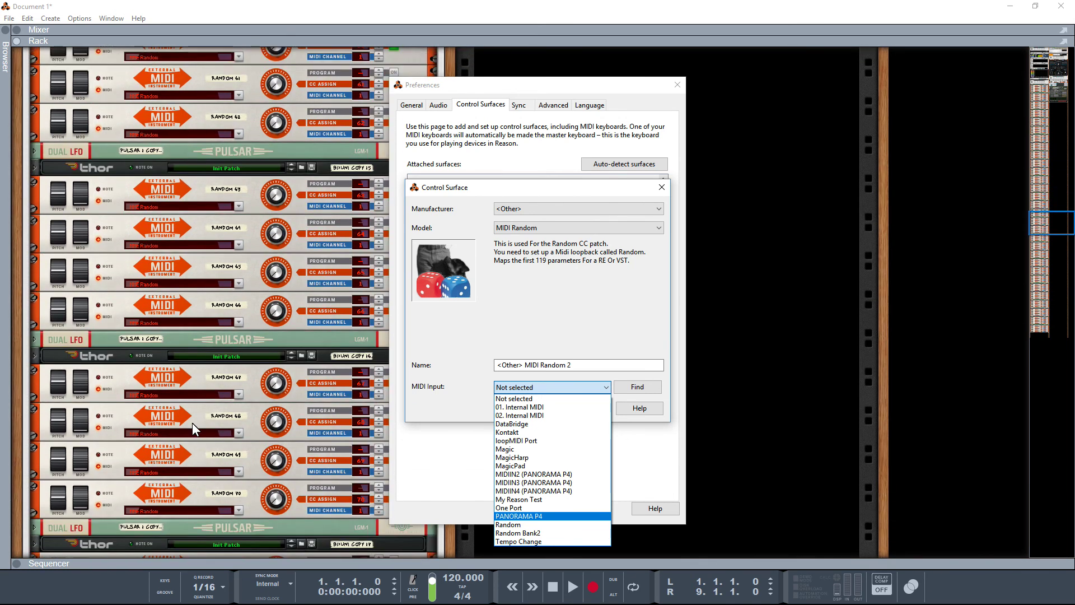
scroll(192, 422, "up", 20)
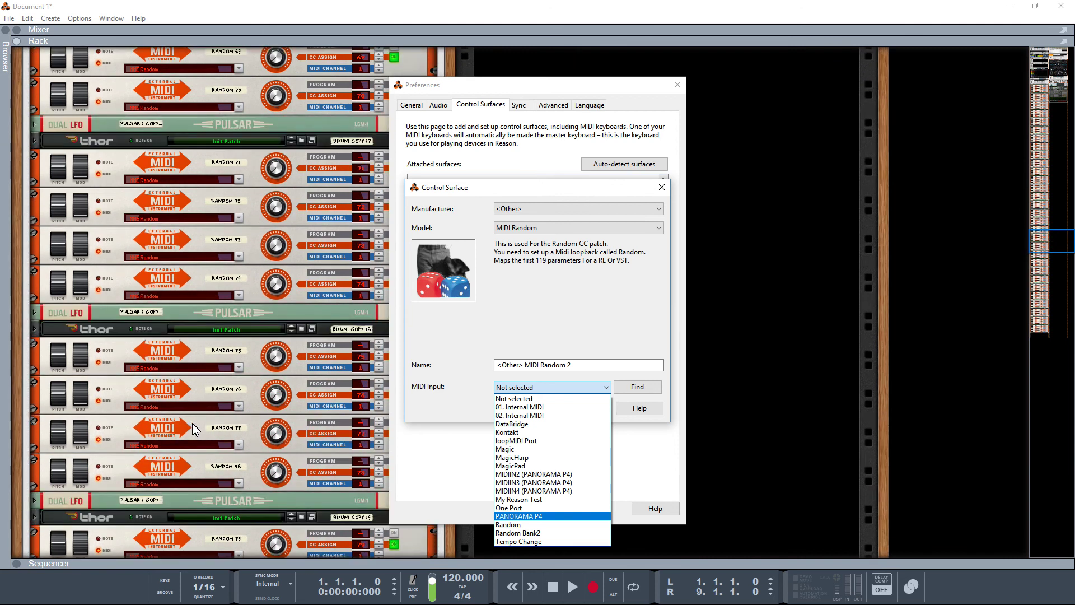
scroll(193, 422, "up", 5)
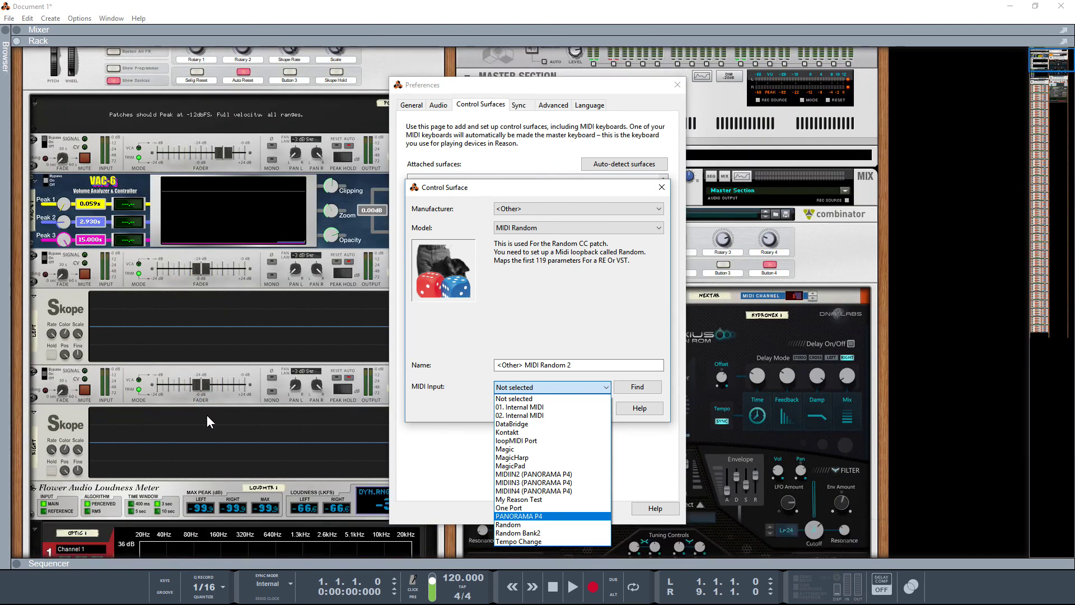
left_click(593, 325)
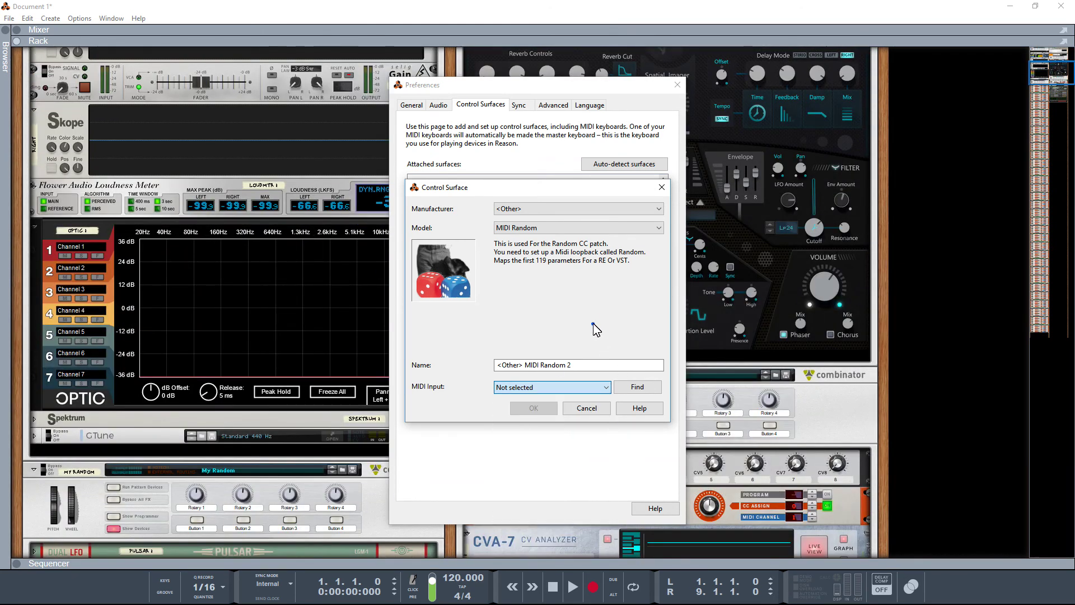
- Cancel adding the control surface, close the preferences, and bring the Hydronexius device into view
left_click(587, 408)
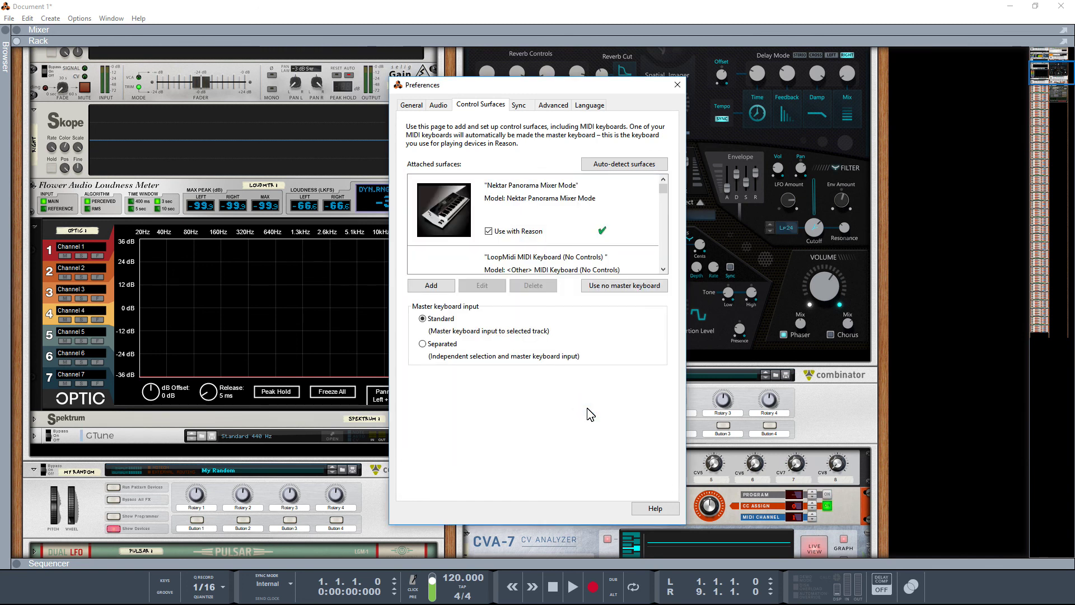
left_click(677, 87)
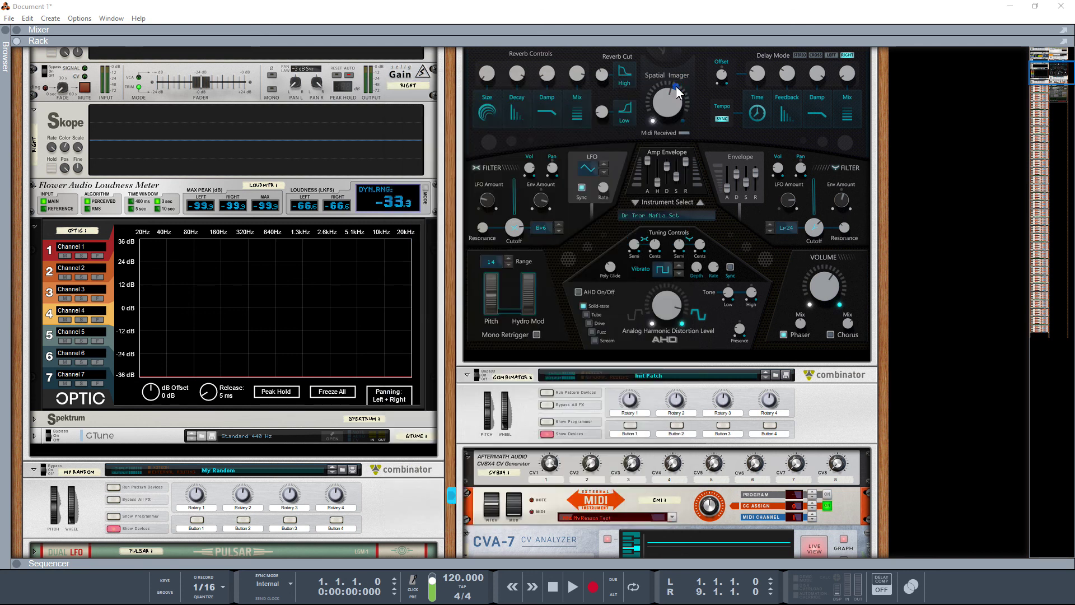
scroll(554, 315, "up", 3)
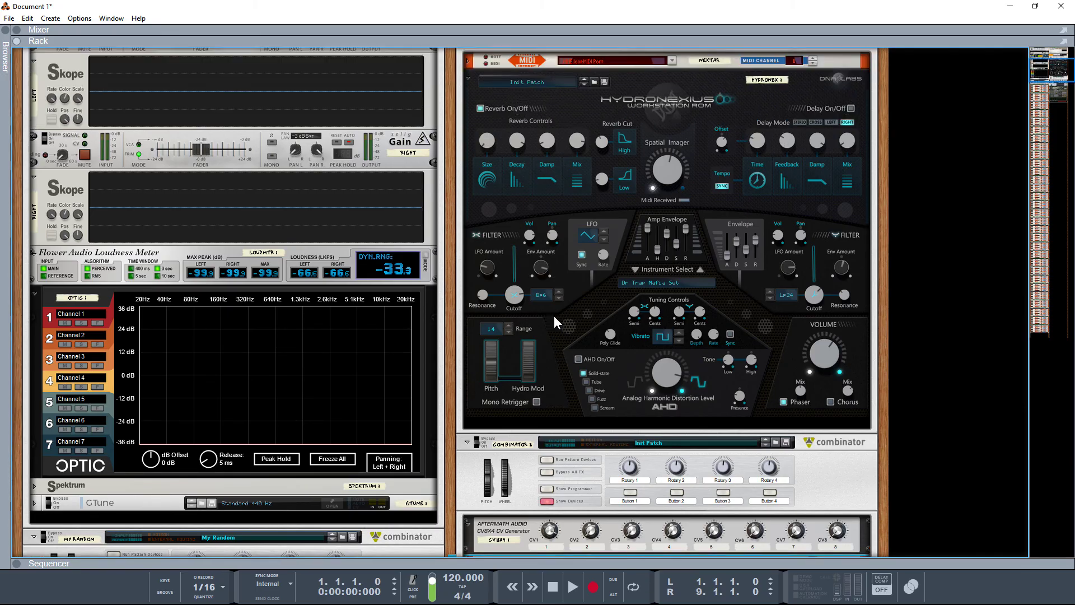